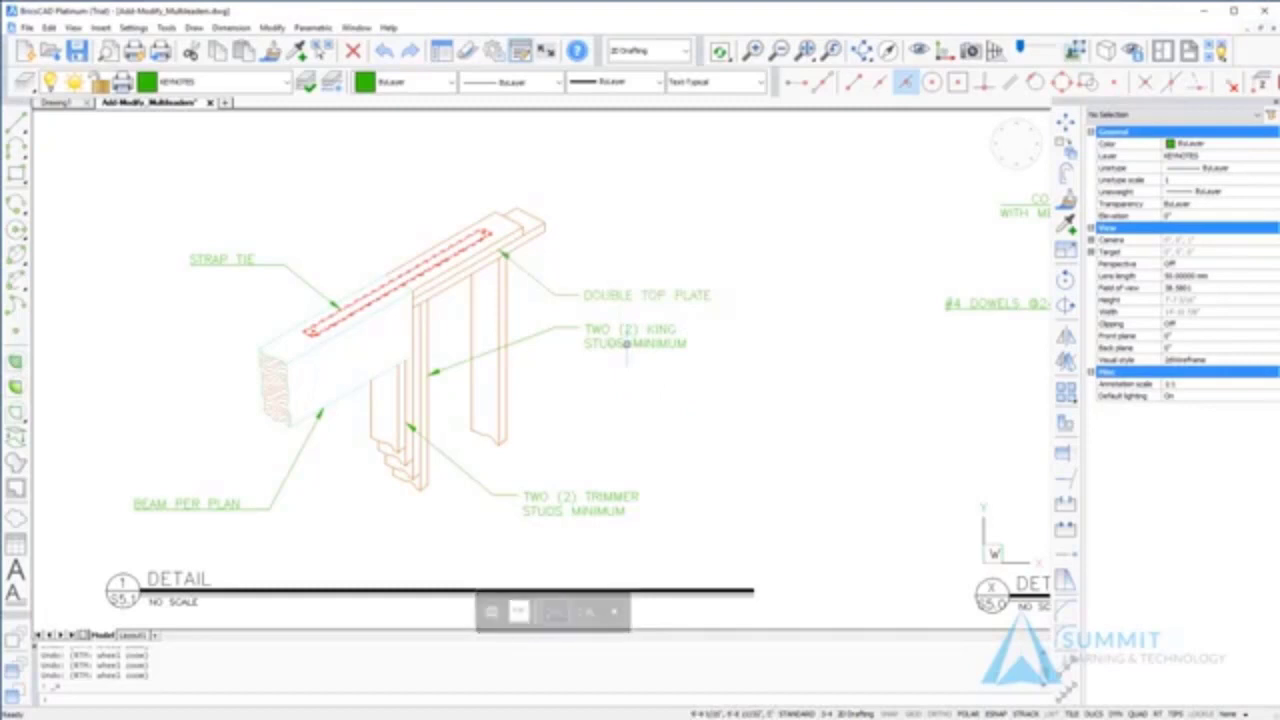
Examine the multileaders and their styles in the beam framing, foundation wall and retaining wall details.
{"action": "mouse_move", "coordinate": [538, 507]}
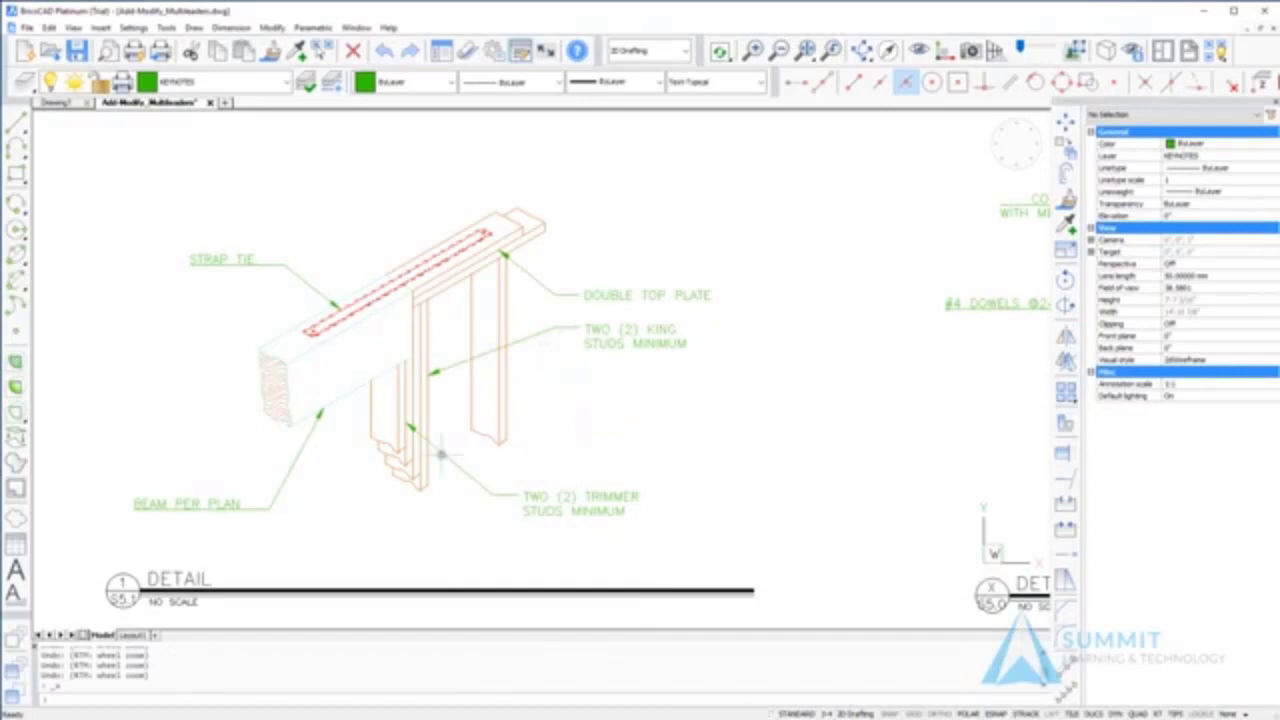
{"action": "middle_click_drag", "start_coordinate": [646, 418], "coordinate": [397, 405]}
{"action": "scroll", "coordinate": [603, 388], "scroll_direction": "up", "scroll_amount": 2}
{"action": "middle_click_drag", "start_coordinate": [625, 388], "coordinate": [479, 391]}
{"action": "scroll", "coordinate": [654, 390], "scroll_direction": "up", "scroll_amount": 2}
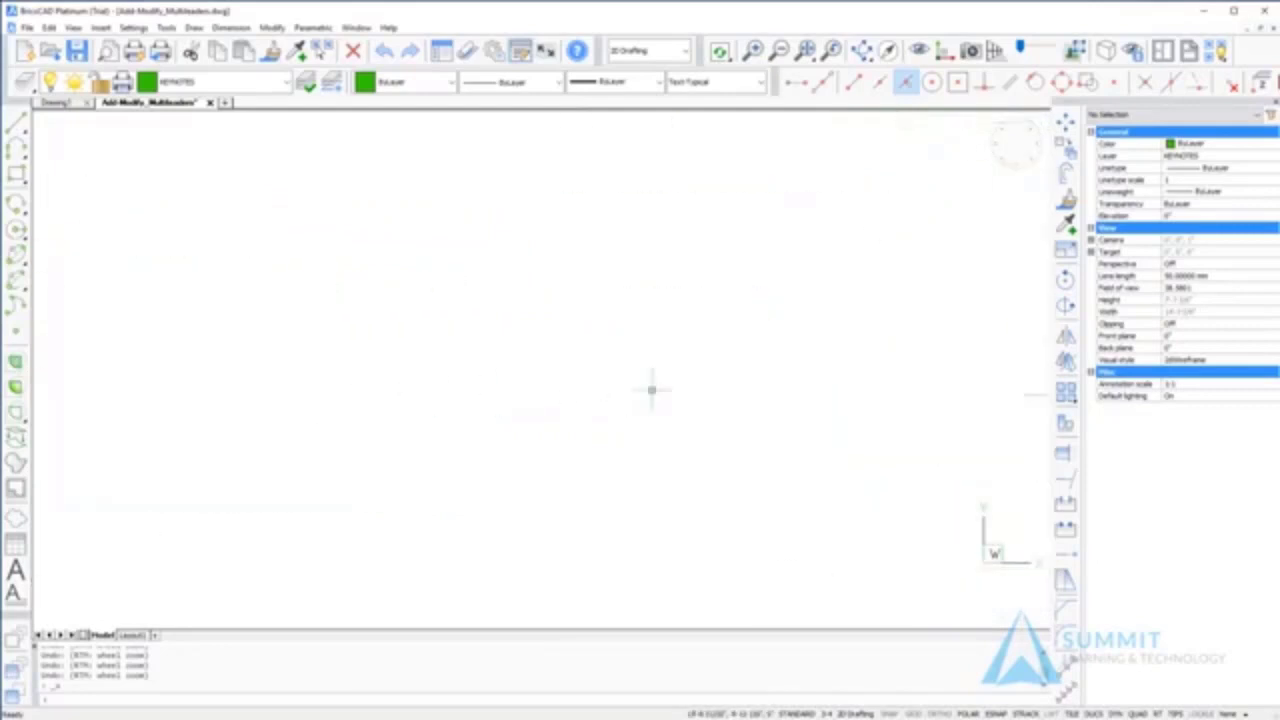
{"action": "scroll", "coordinate": [651, 389], "scroll_direction": "down", "scroll_amount": 5}
{"action": "middle_click_drag", "start_coordinate": [577, 390], "coordinate": [402, 401]}
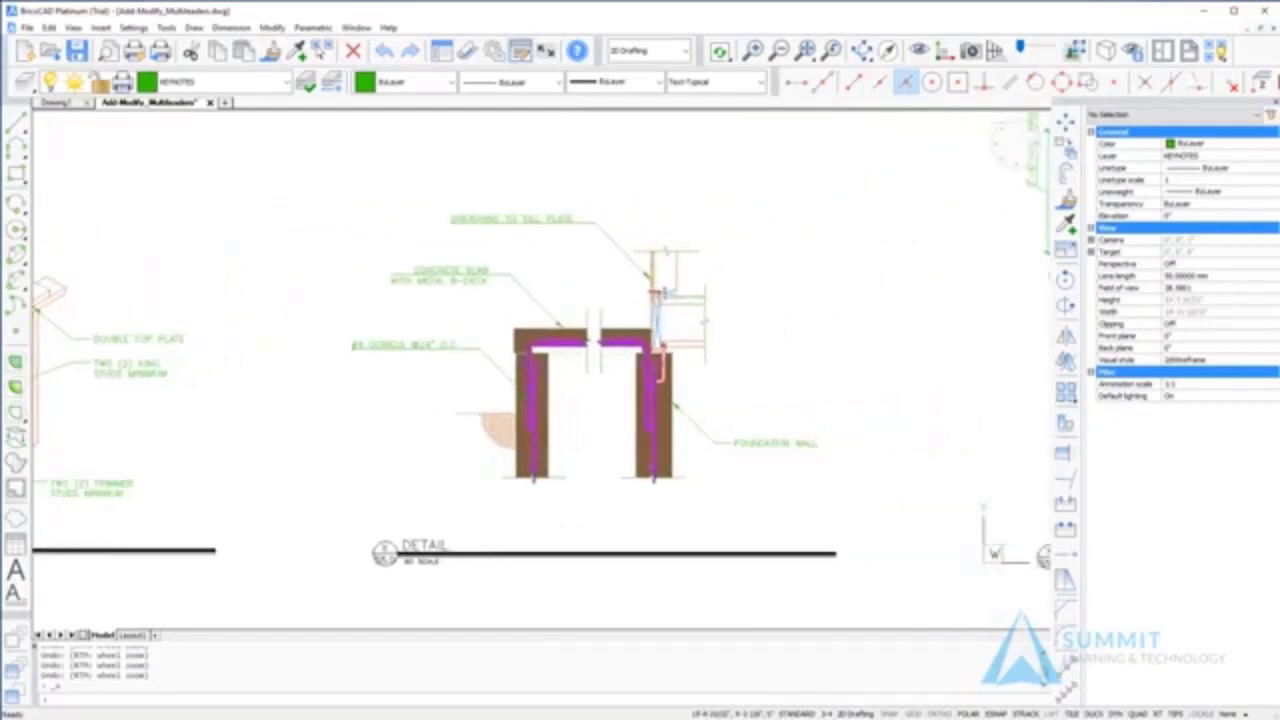
{"action": "mouse_move", "coordinate": [425, 347]}
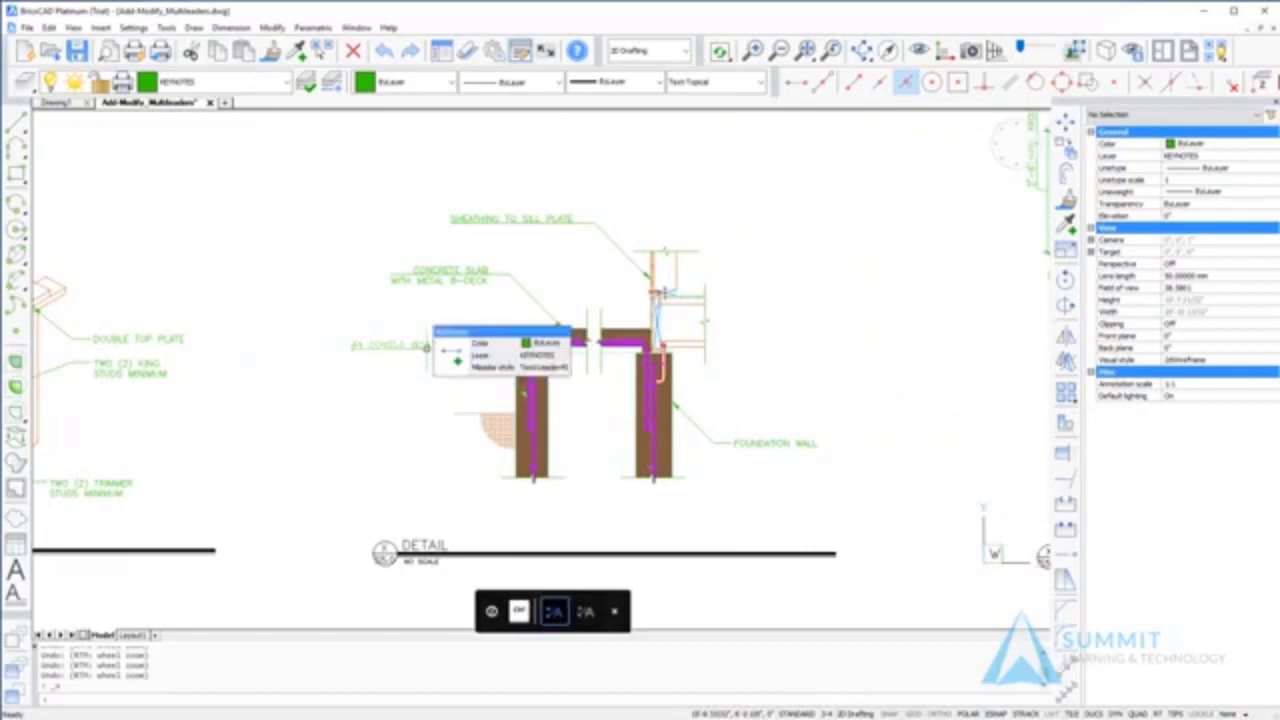
{"action": "mouse_move", "coordinate": [463, 283]}
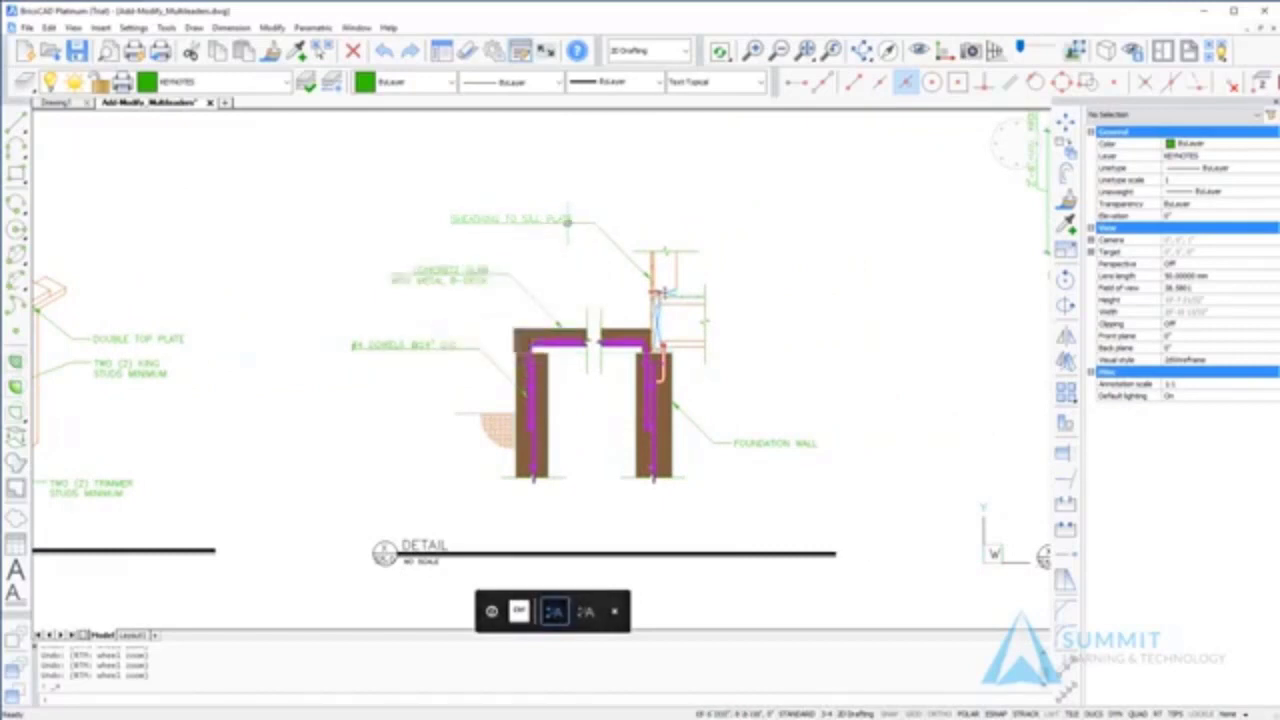
{"action": "mouse_move", "coordinate": [568, 221]}
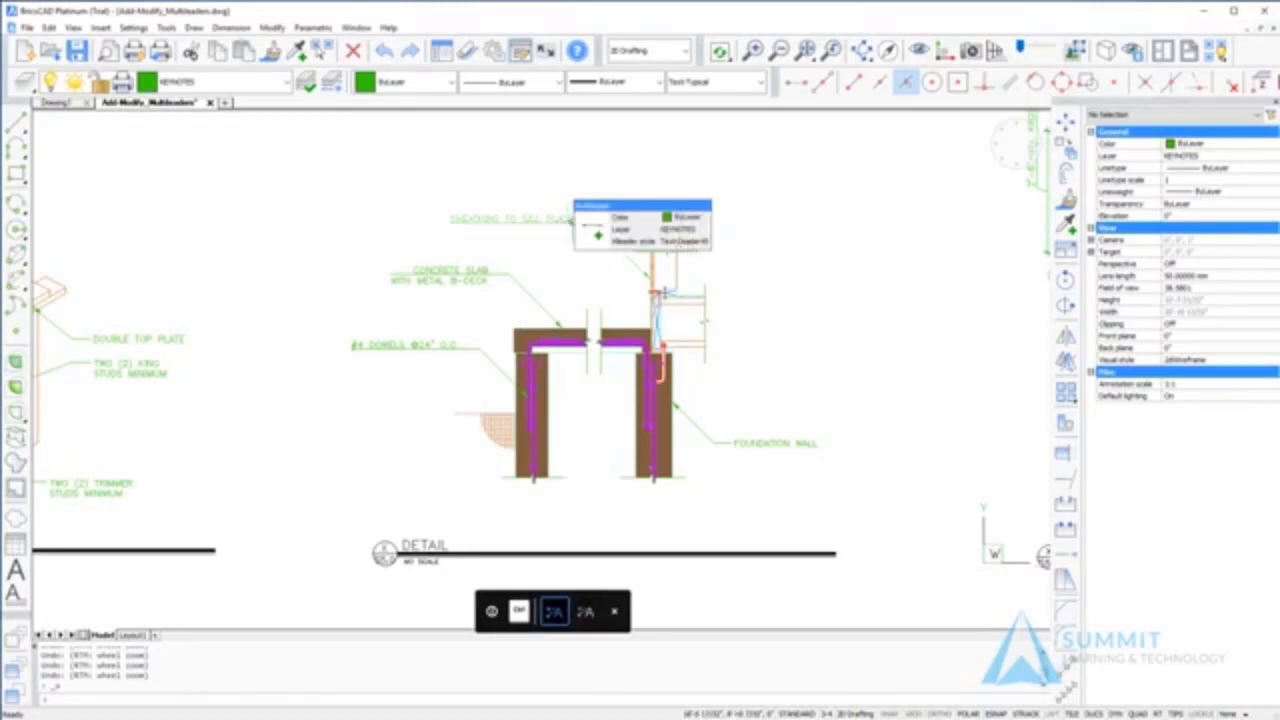
{"action": "middle_click_drag", "start_coordinate": [814, 366], "coordinate": [409, 486]}
{"action": "mouse_move", "coordinate": [551, 331]}
{"action": "middle_mouse_down"}
{"action": "mouse_move", "coordinate": [391, 429]}
{"action": "mouse_move", "coordinate": [313, 502]}
{"action": "middle_mouse_up"}
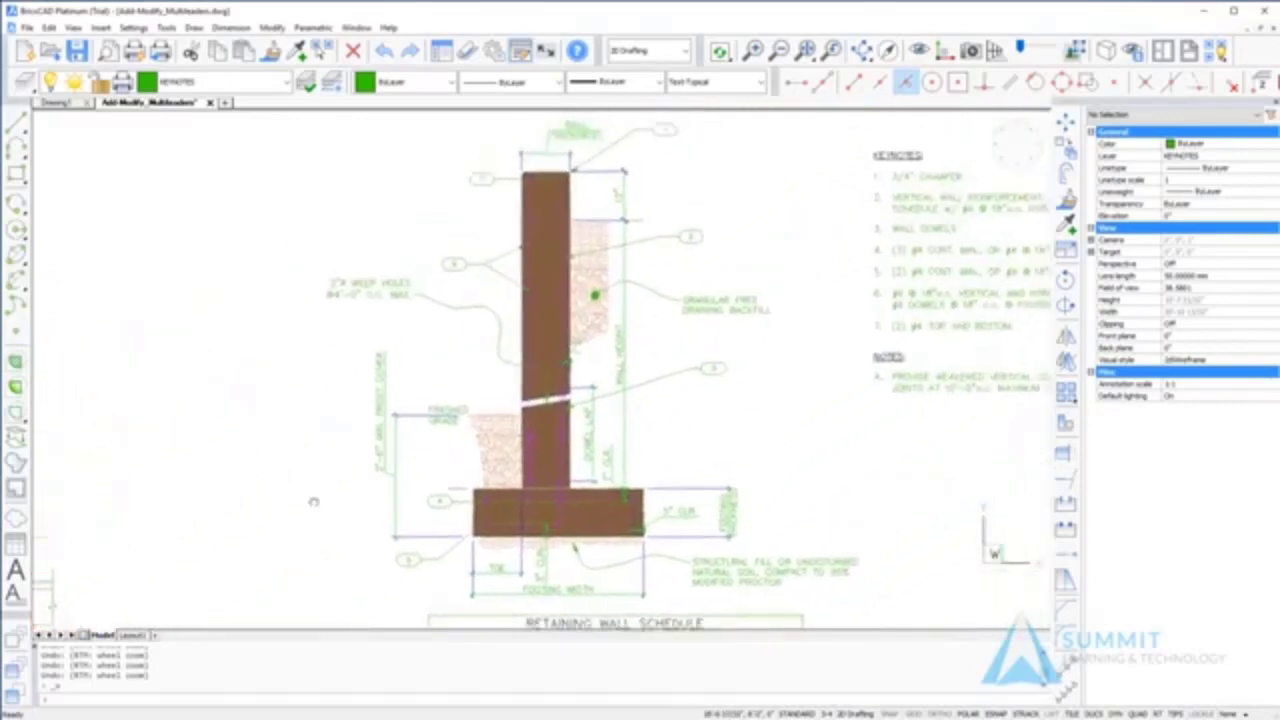
{"action": "mouse_move", "coordinate": [774, 262]}
{"action": "middle_mouse_down"}
{"action": "mouse_move", "coordinate": [717, 283]}
{"action": "mouse_move", "coordinate": [651, 277]}
{"action": "middle_mouse_up"}
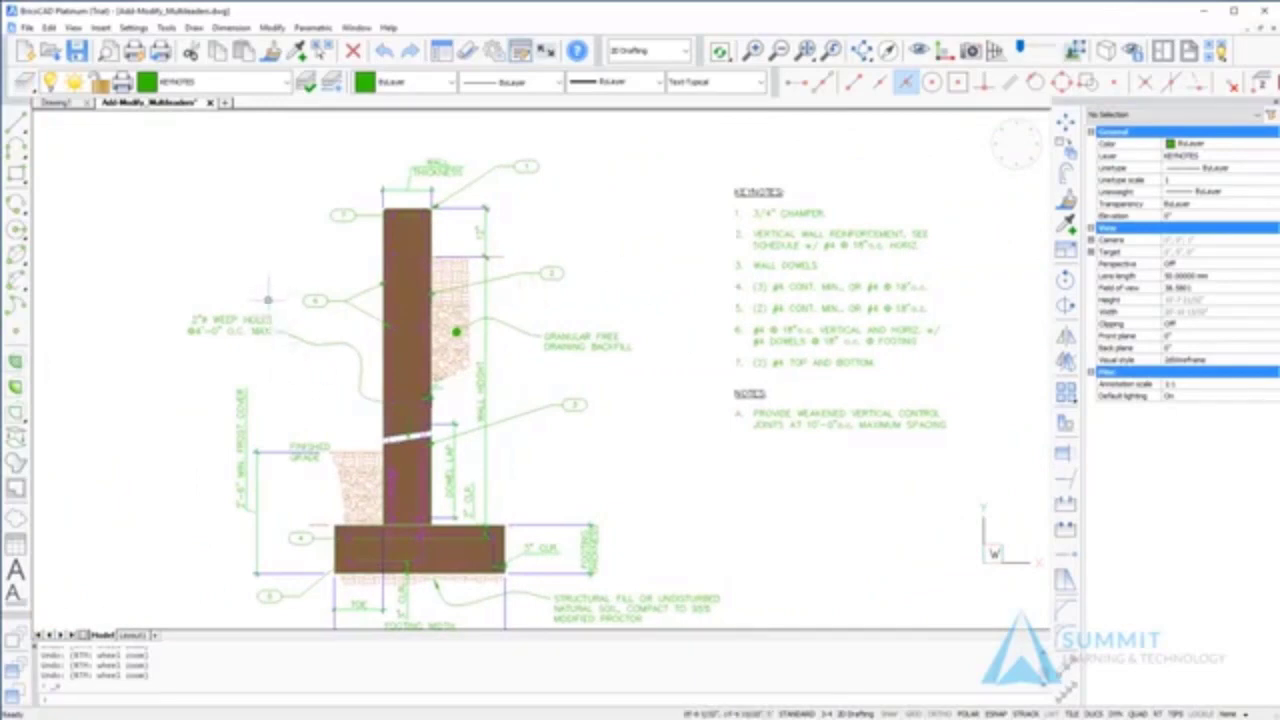
{"action": "scroll", "coordinate": [268, 299], "scroll_direction": "up", "scroll_amount": 2}
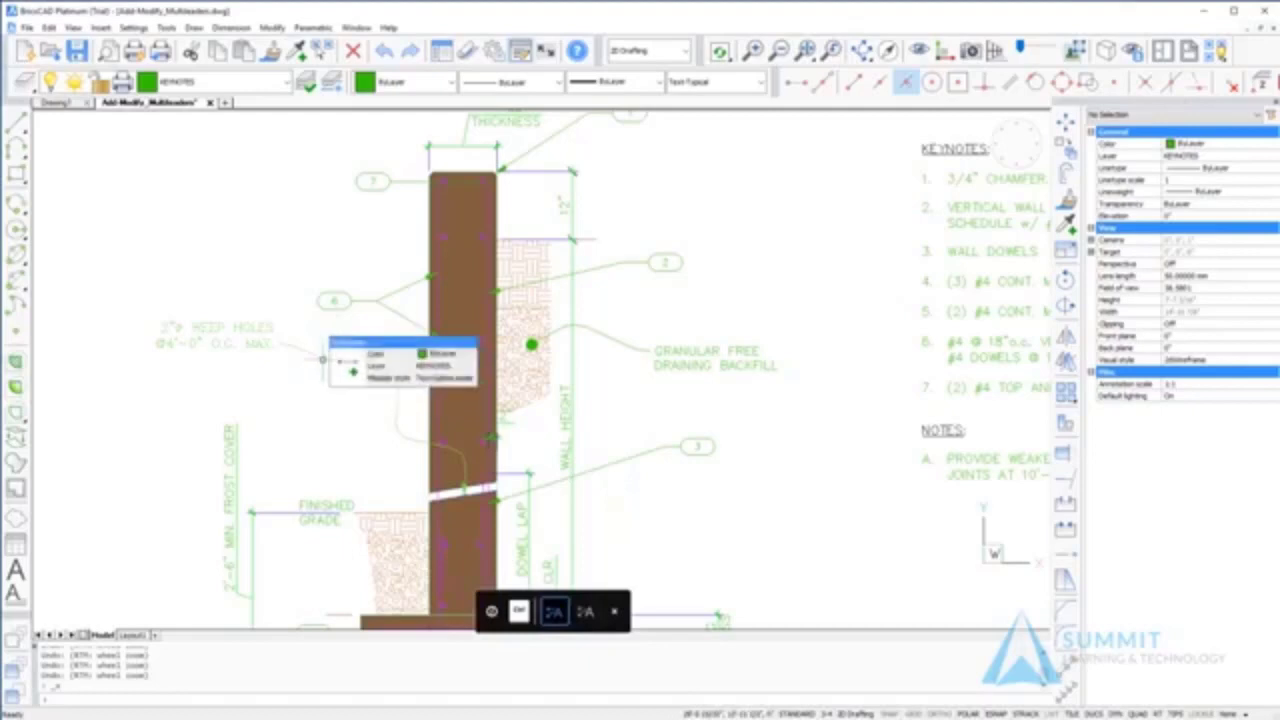
Change the multileader style of the two-arrow keynote 6 on the retaining wall to Text-SplineLeader.
{"action": "left_click", "coordinate": [369, 299]}
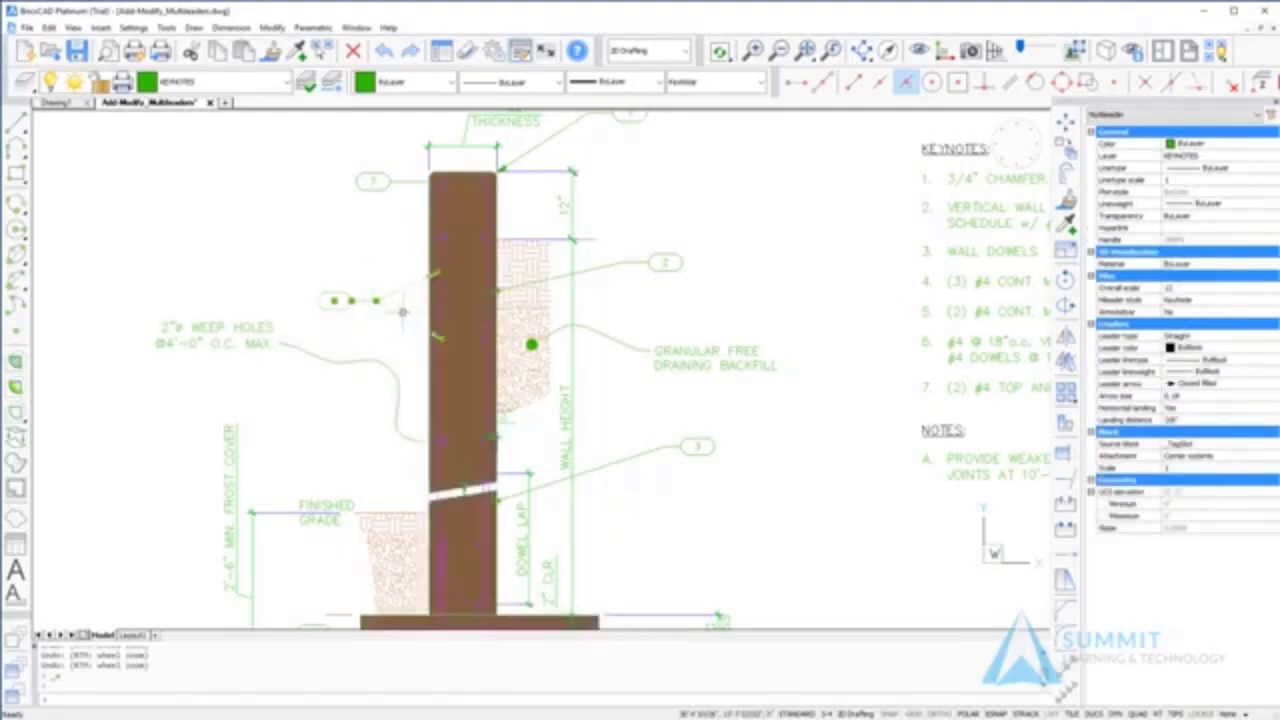
{"action": "mouse_move", "coordinate": [372, 300]}
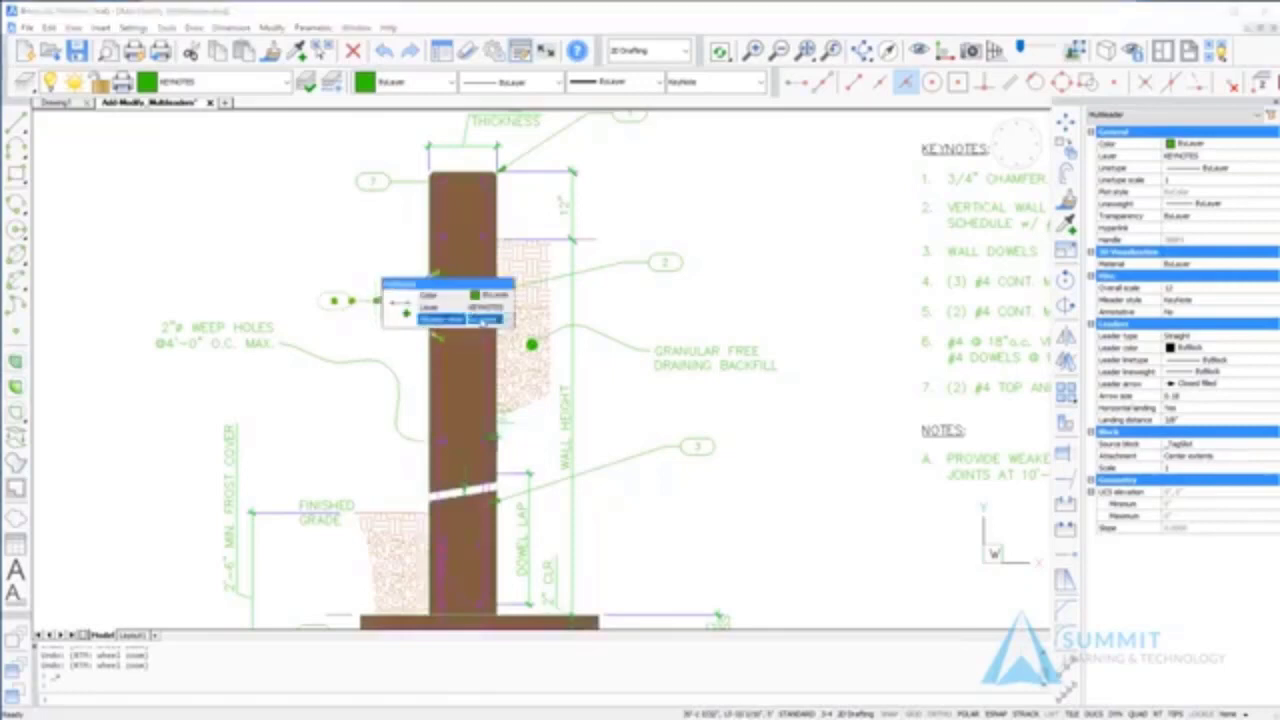
{"action": "left_click", "coordinate": [483, 320]}
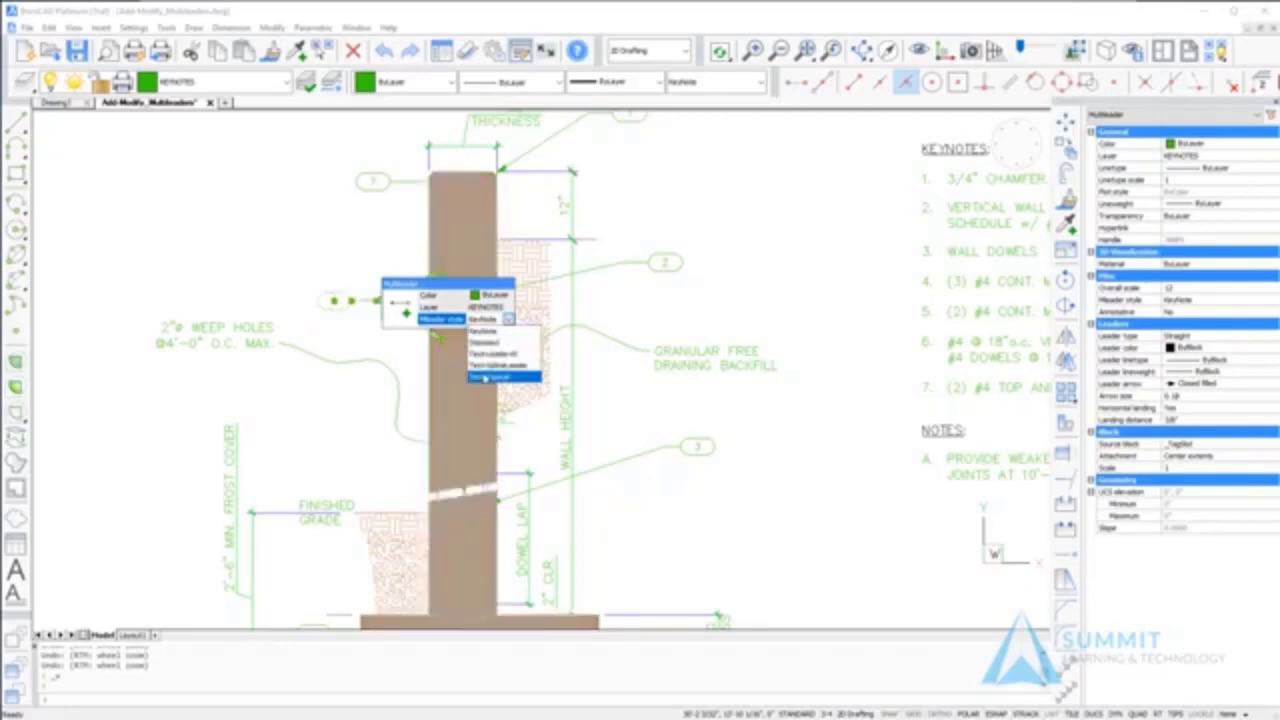
{"action": "left_click", "coordinate": [492, 365]}
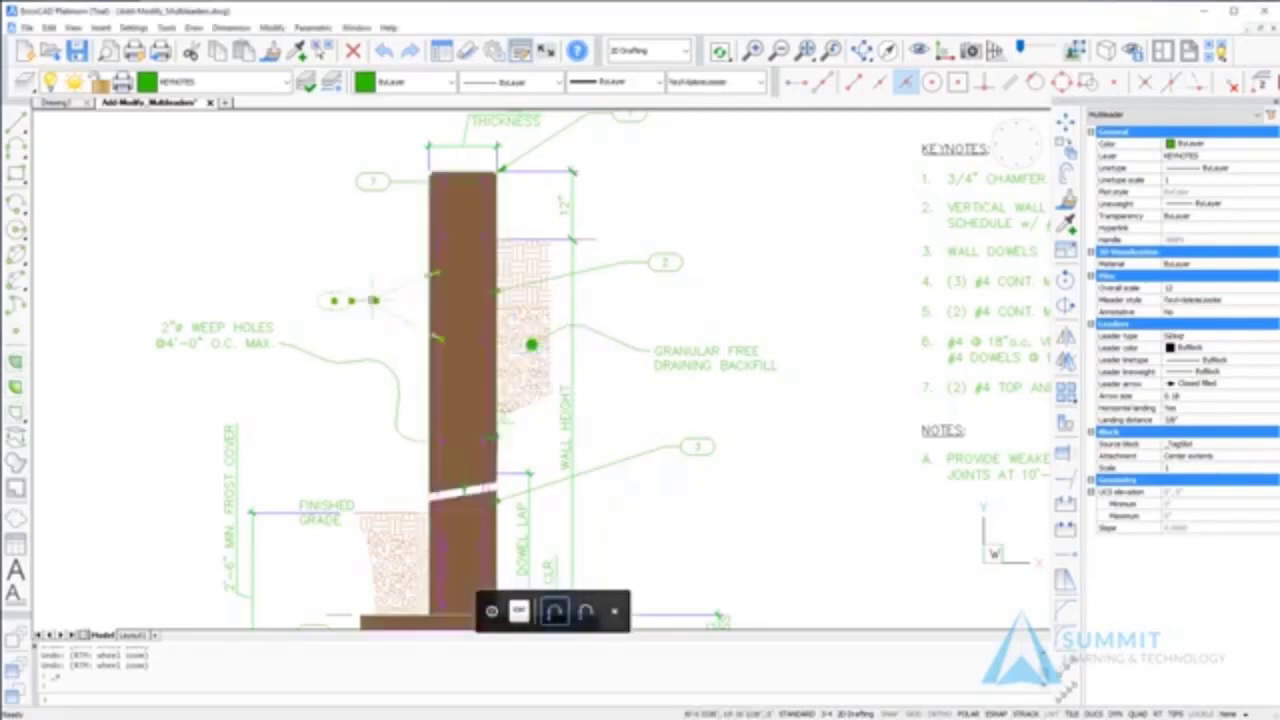
Move the keynote 6 tag up and away from the retaining wall, keeping its arrowheads in place, and deselect it.
{"action": "left_click", "coordinate": [376, 300]}
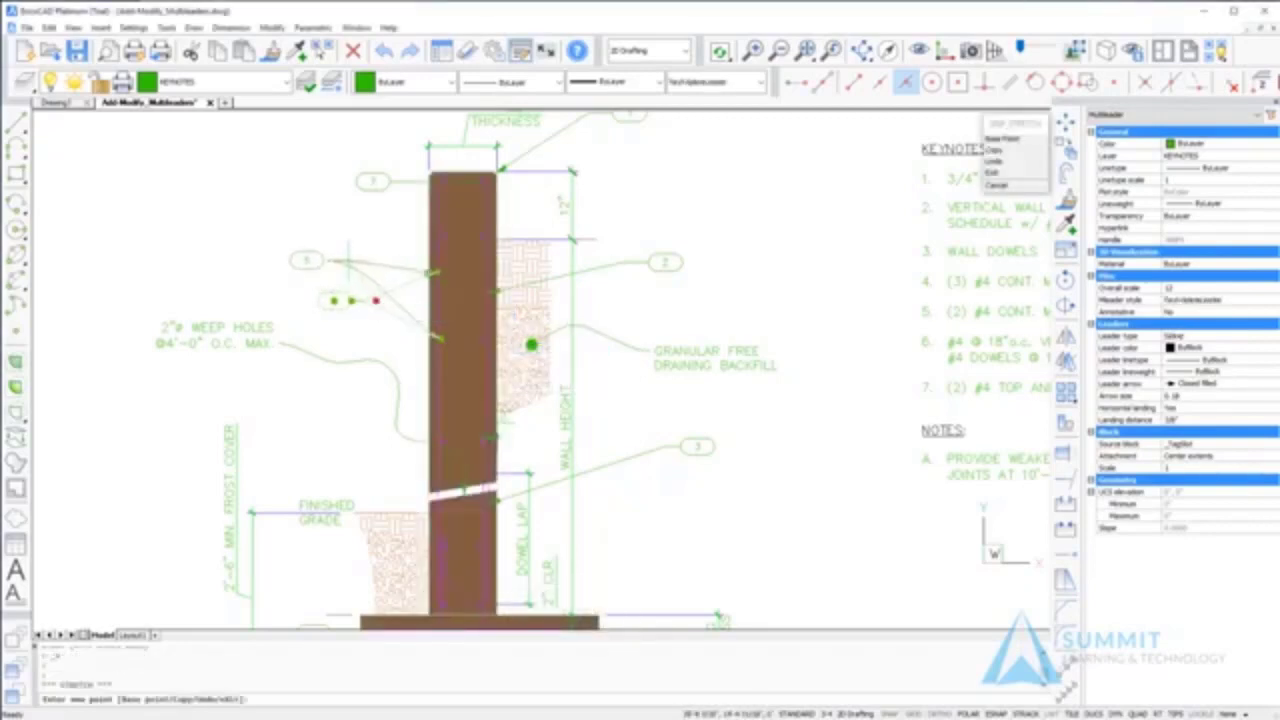
{"action": "left_click", "coordinate": [345, 247]}
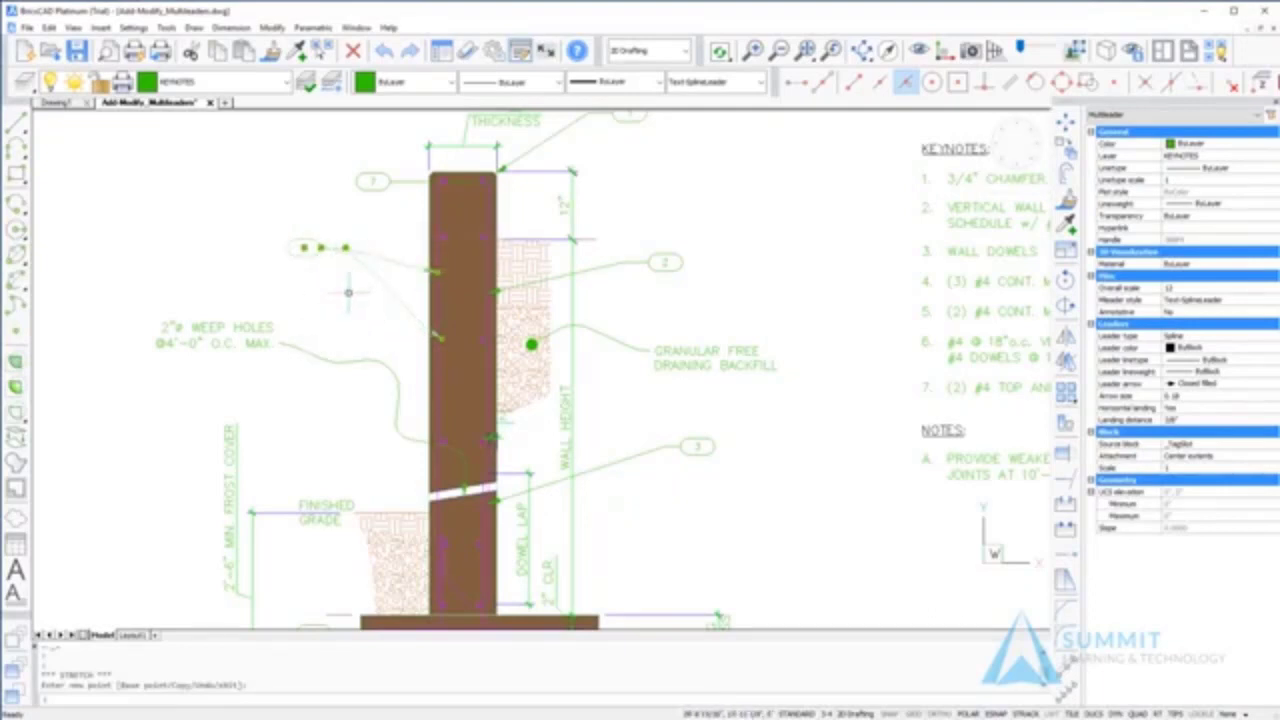
{"action": "key", "text": "Escape"}
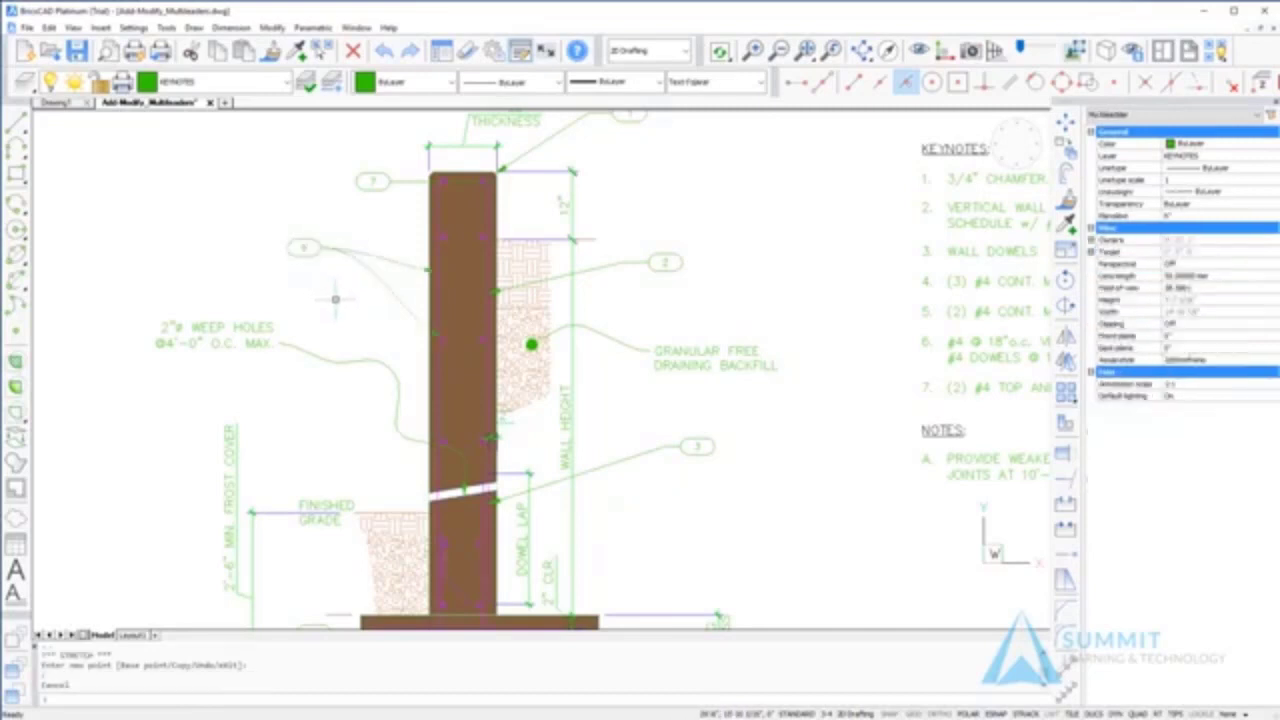
Change the multileader style of keynote 2 on the retaining wall to Text-SplineLeader.
{"action": "left_click", "coordinate": [622, 263]}
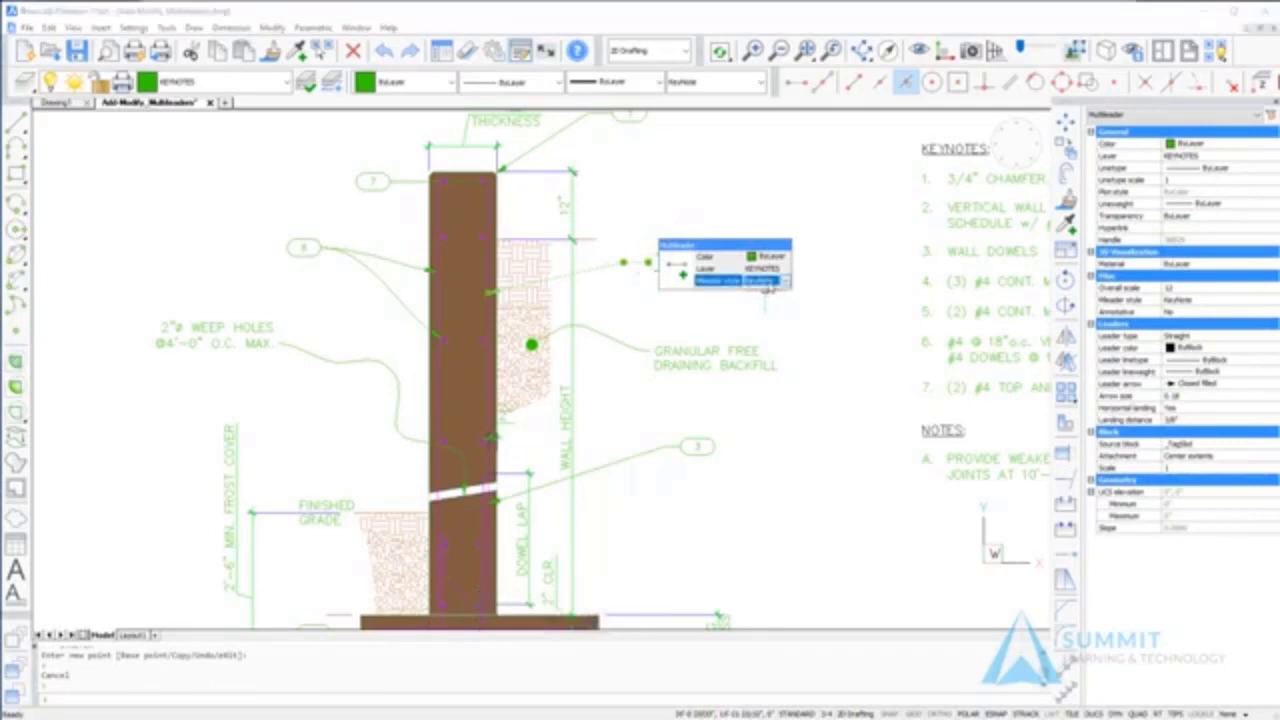
{"action": "left_click", "coordinate": [778, 281]}
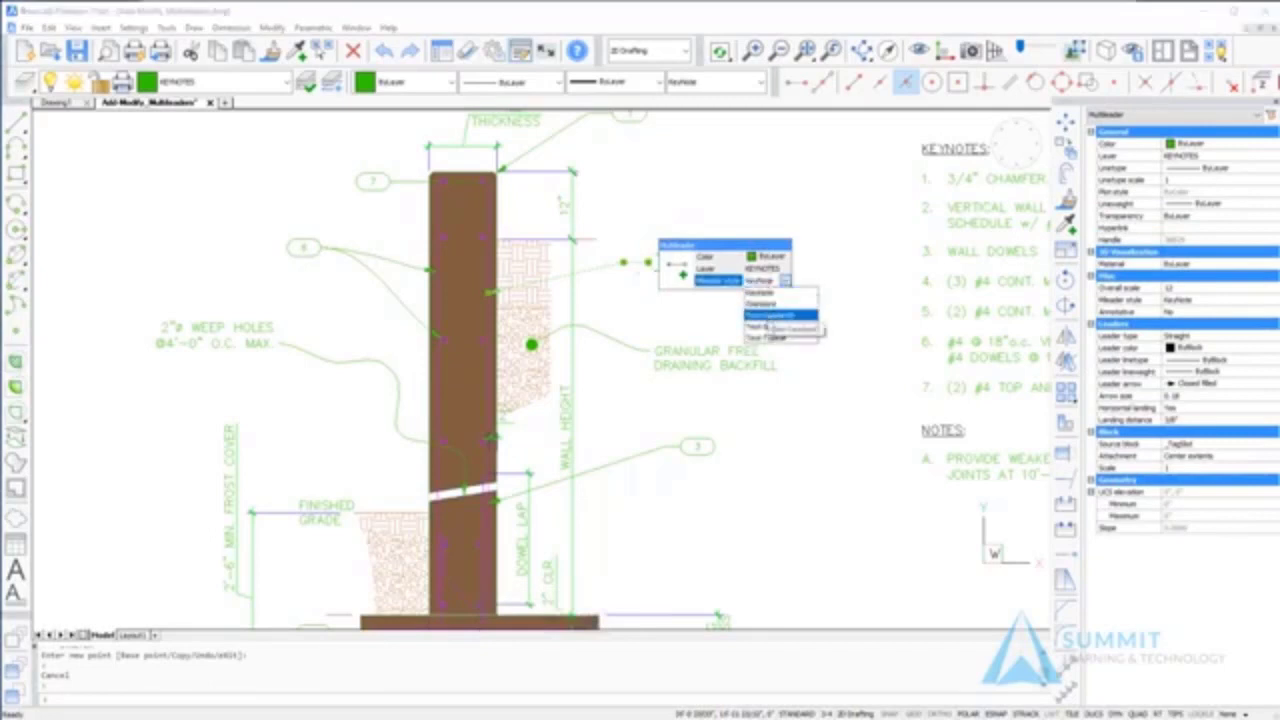
{"action": "left_click", "coordinate": [772, 327]}
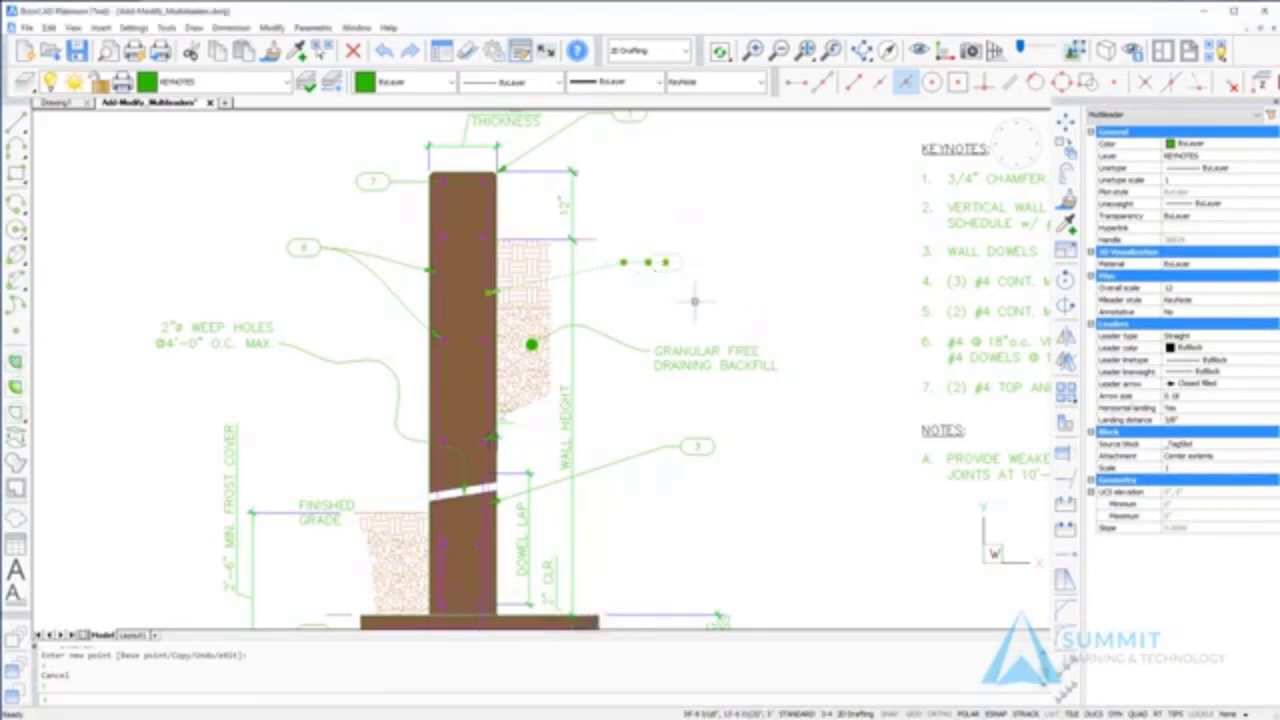
Move the keynote 2 tag slightly up and farther from the retaining wall, then deselect it.
{"action": "left_click", "coordinate": [624, 246]}
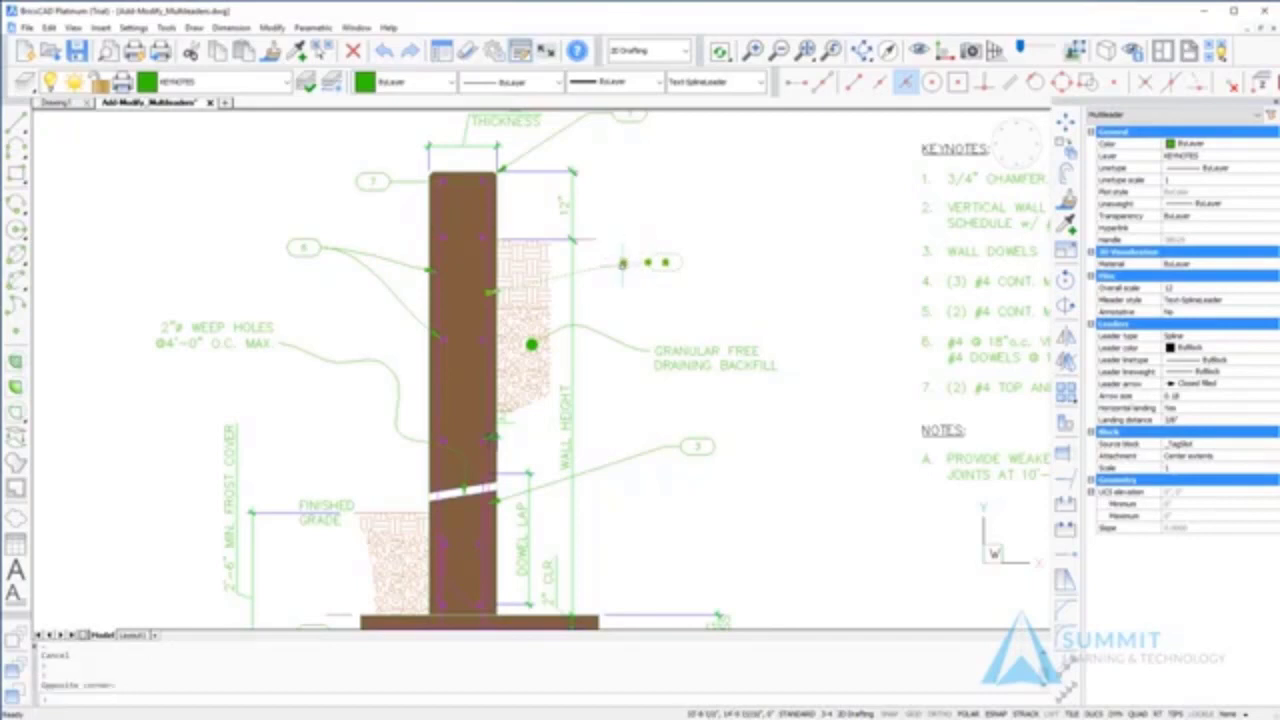
{"action": "left_click", "coordinate": [623, 262]}
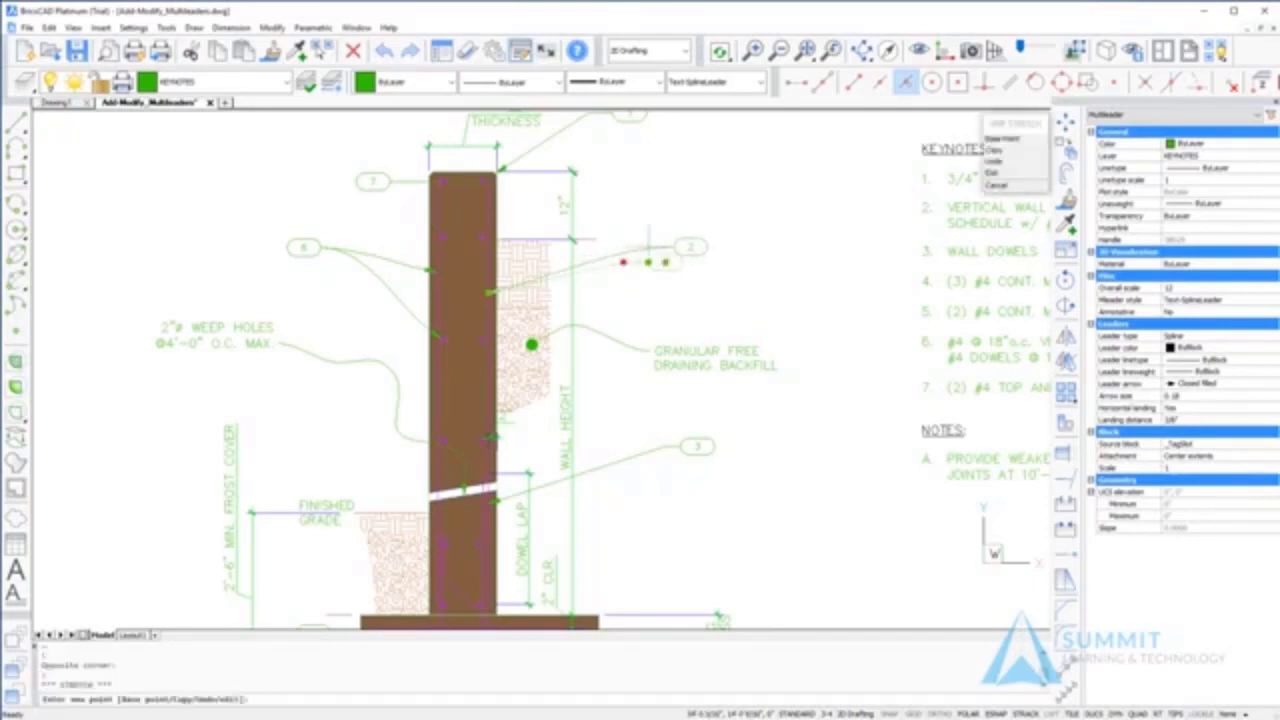
{"action": "left_click", "coordinate": [650, 240]}
{"action": "key", "text": "Escape"}
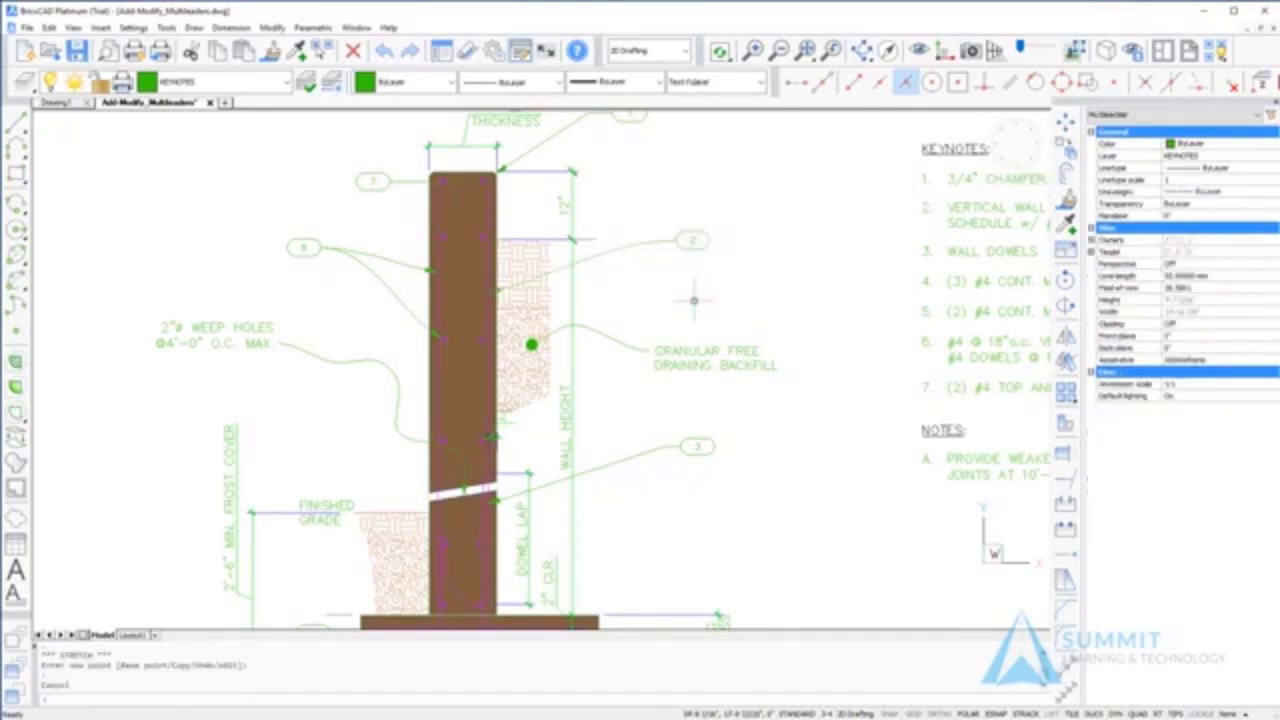
{"action": "scroll", "coordinate": [692, 292], "scroll_direction": "down", "scroll_amount": 5}
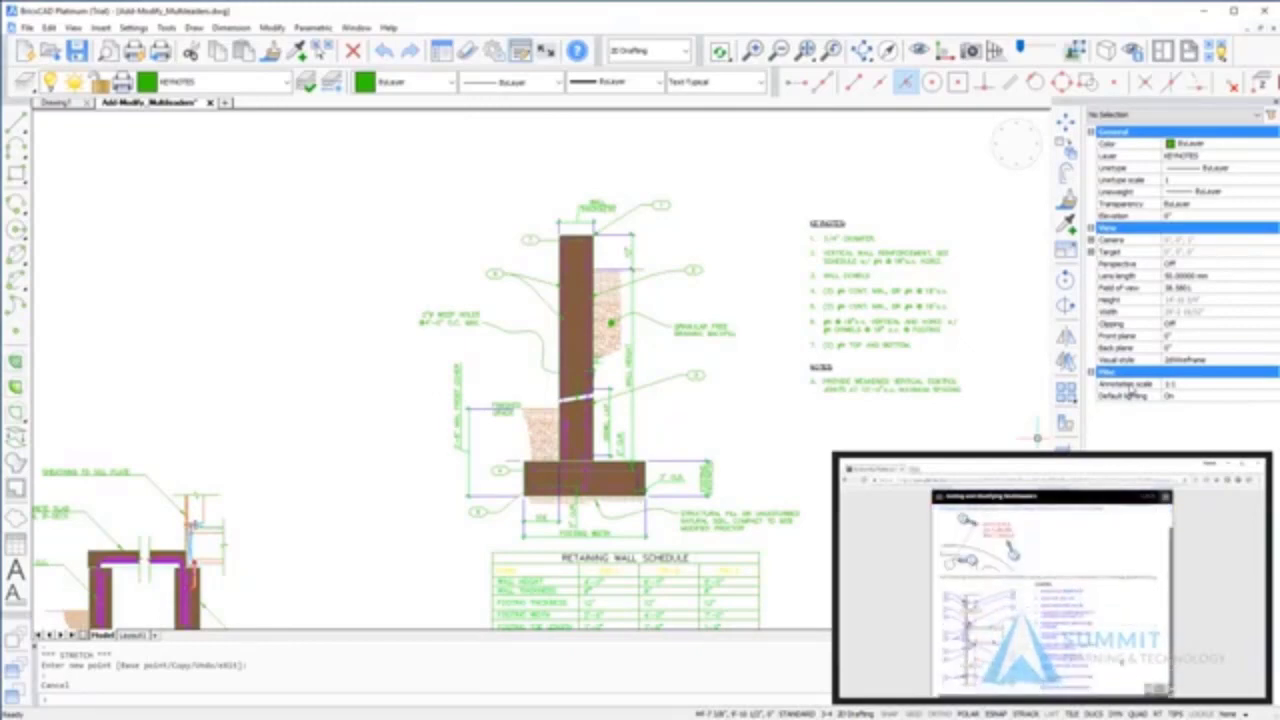
{"action": "left_click", "coordinate": [663, 277]}
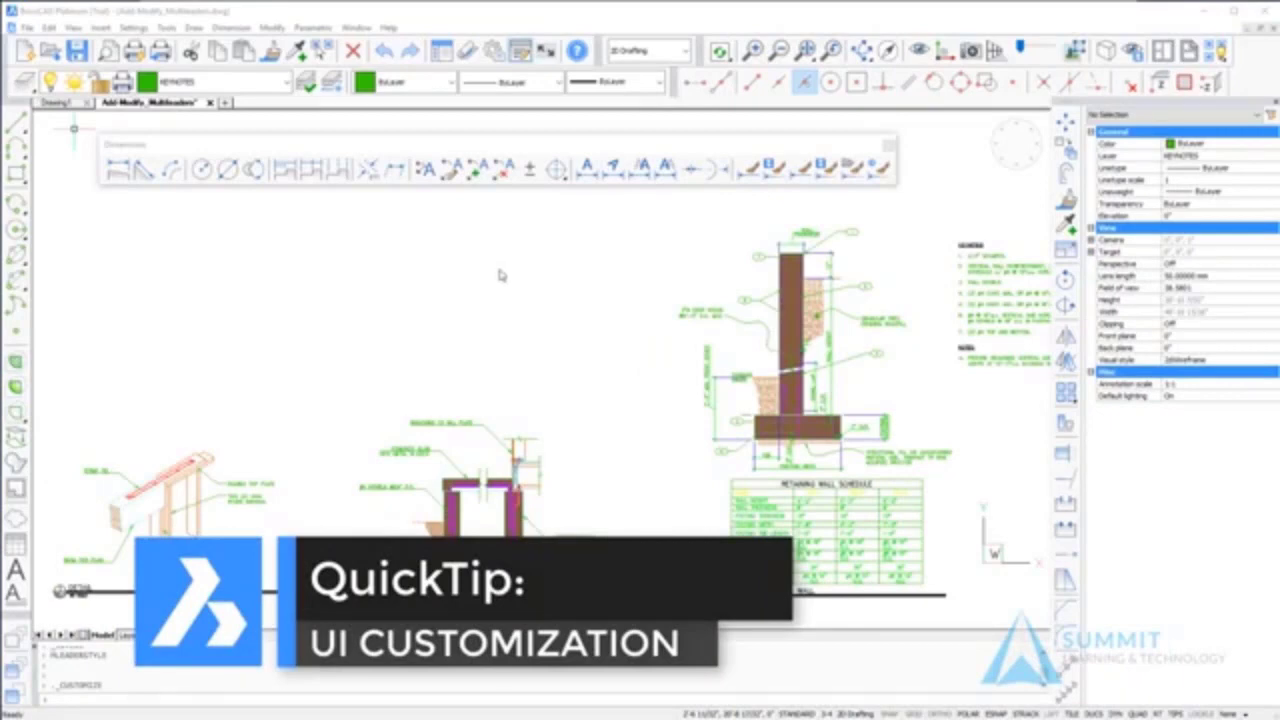
Open the interface customization settings and expand the Entity Properties toolbar to show its tools.
{"action": "right_click", "coordinate": [689, 93]}
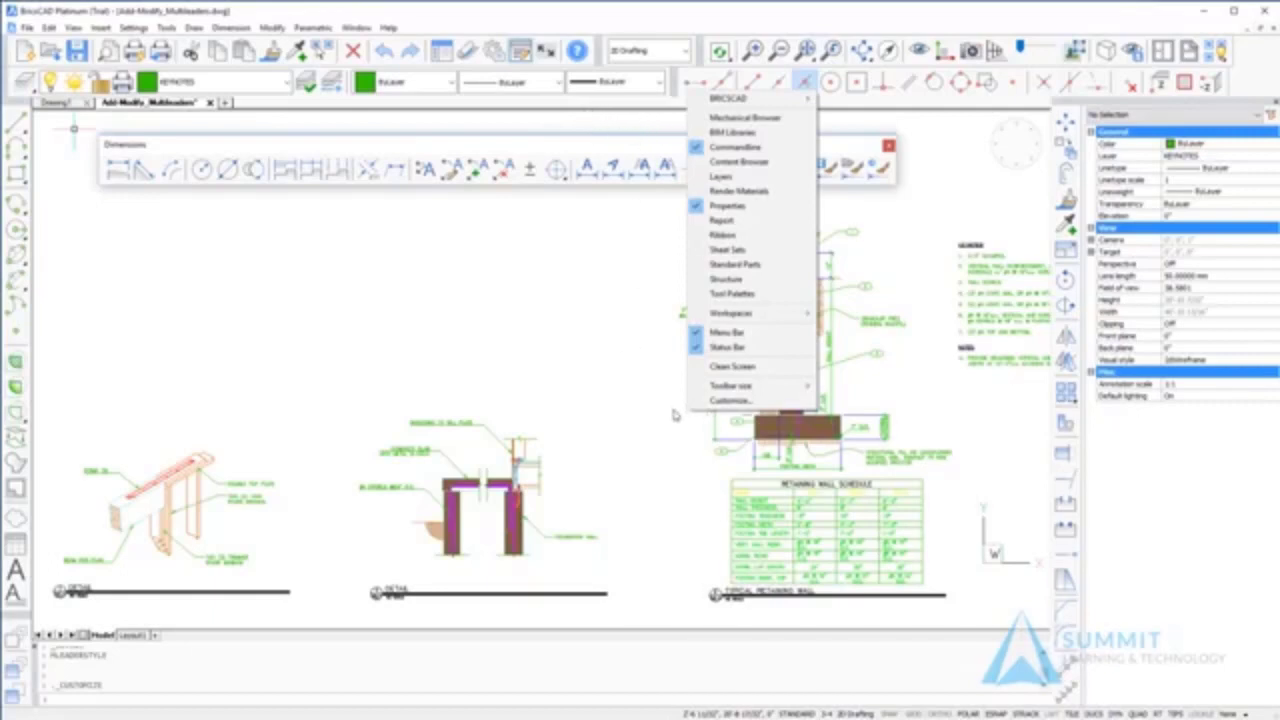
{"action": "left_click", "coordinate": [722, 401]}
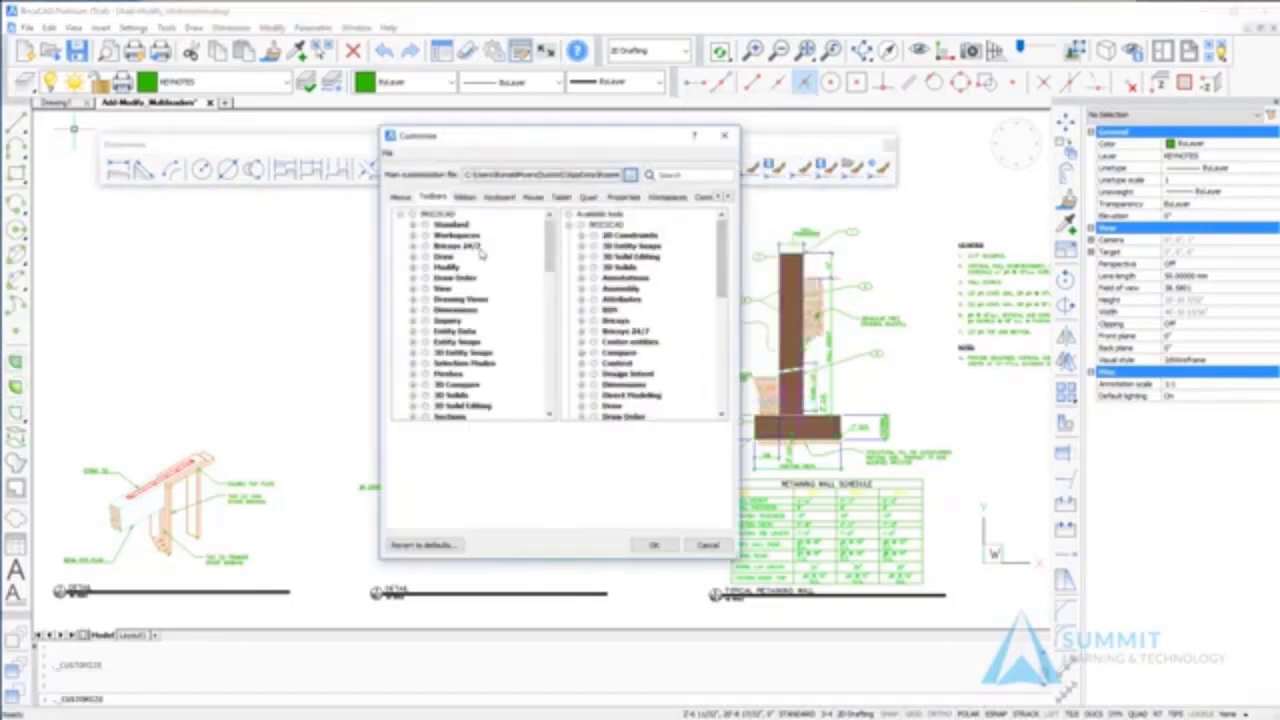
{"action": "scroll", "coordinate": [470, 340], "scroll_direction": "down", "scroll_amount": 4}
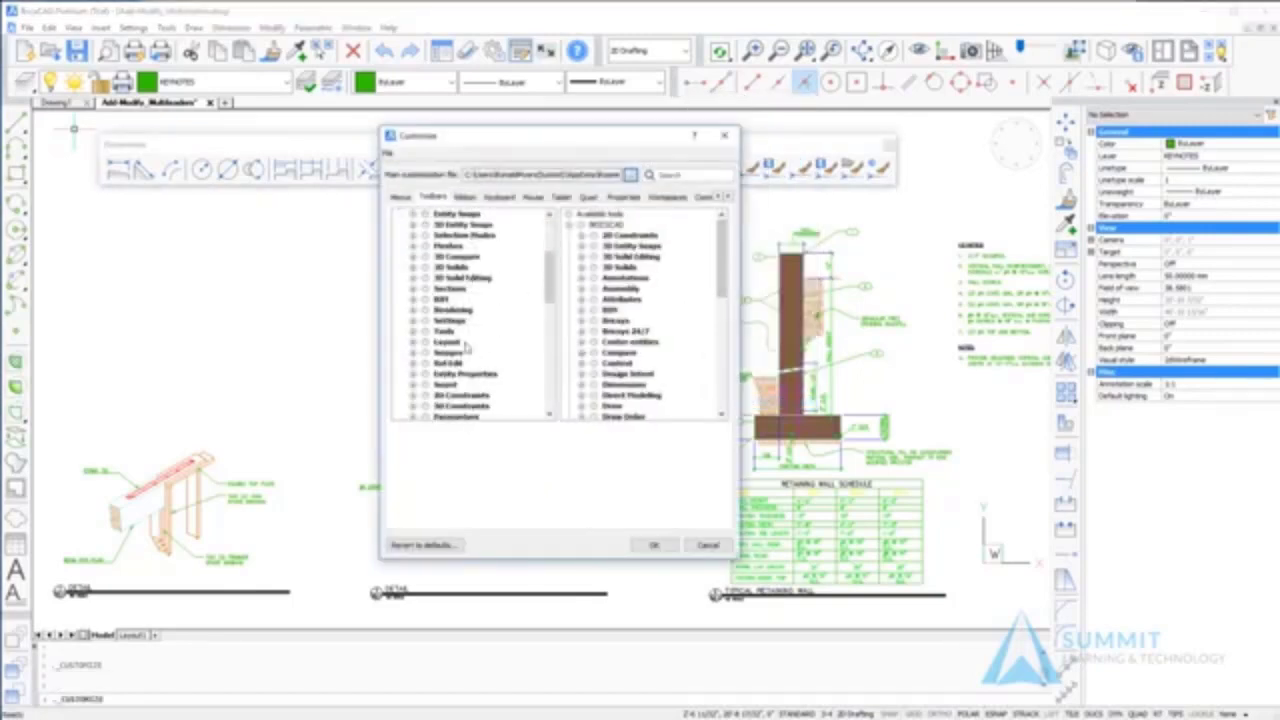
{"action": "left_click", "coordinate": [413, 374]}
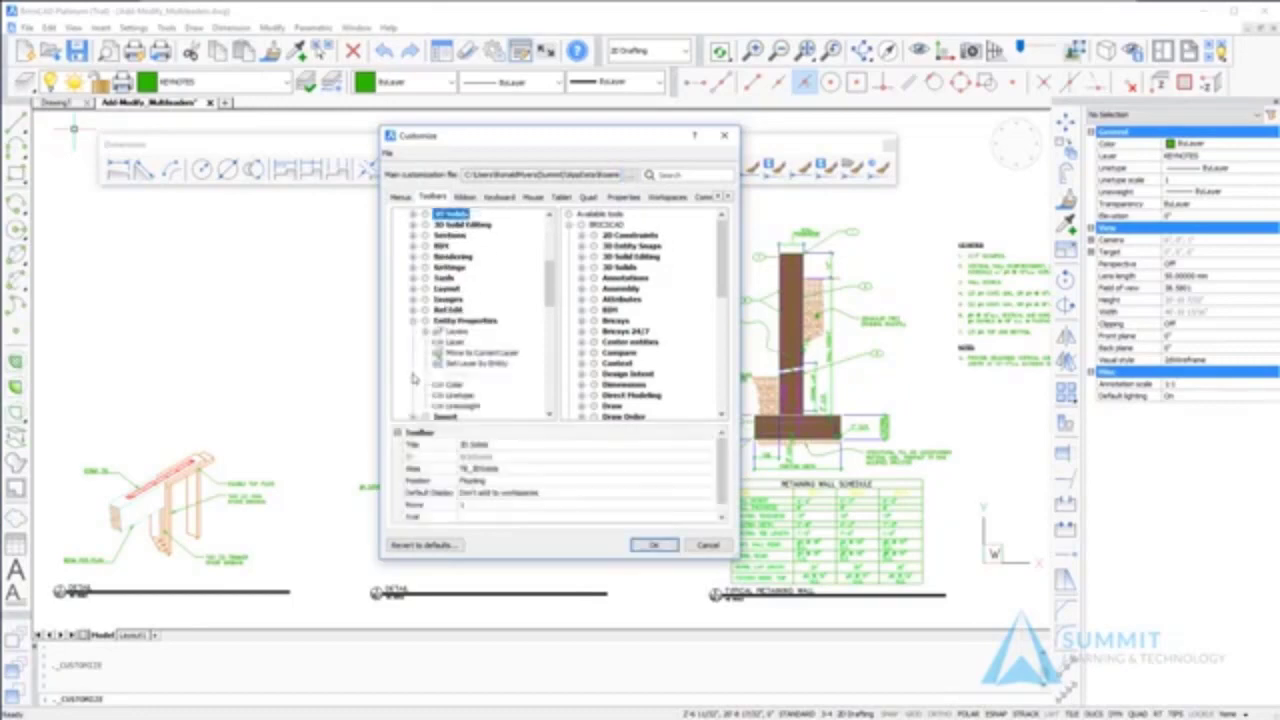
{"action": "scroll", "coordinate": [448, 330], "scroll_direction": "down", "scroll_amount": 1}
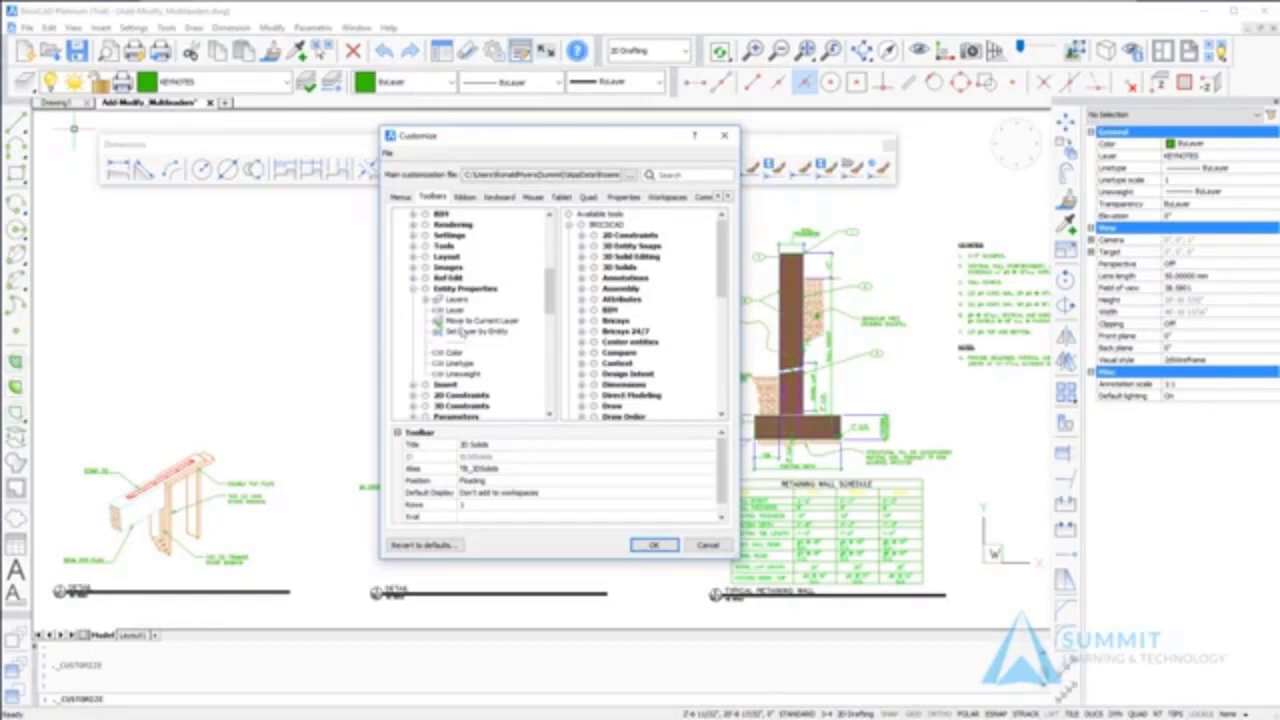
Add the MLeader Style control to the Entity Properties toolbar, apply the customization and open the new style list.
{"action": "left_click_drag", "start_coordinate": [724, 268], "coordinate": [716, 392]}
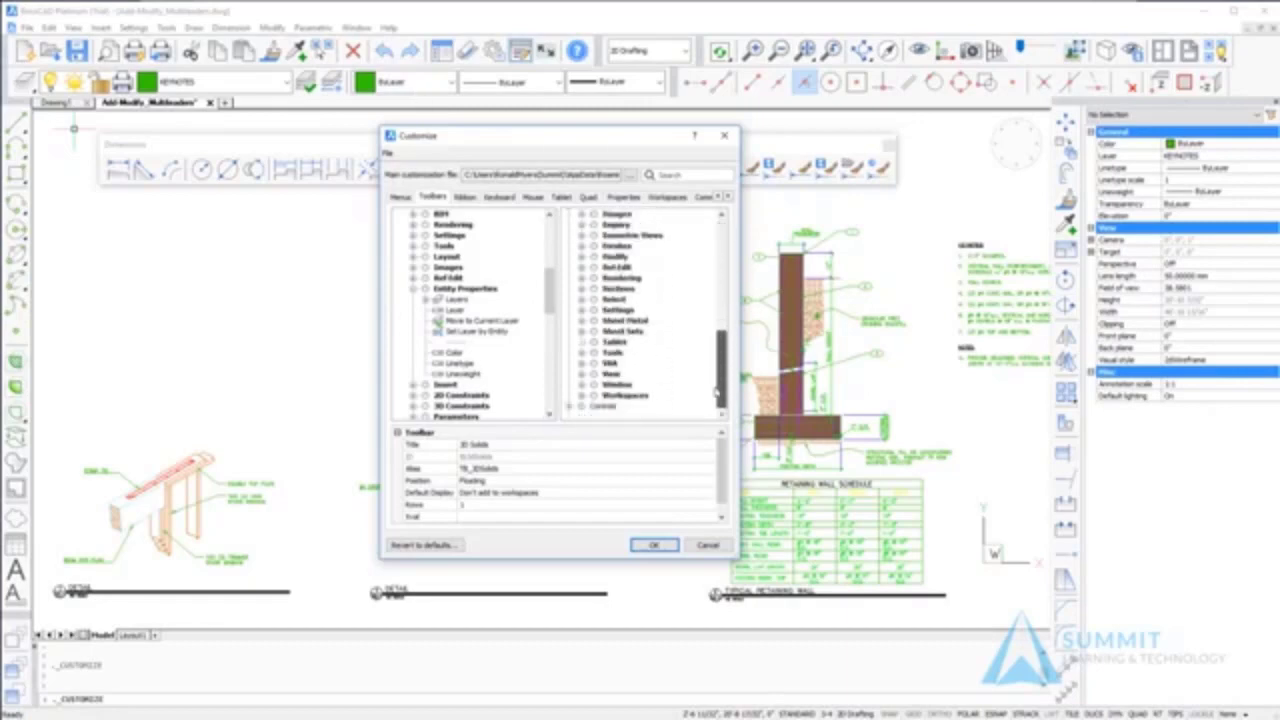
{"action": "left_click", "coordinate": [581, 406]}
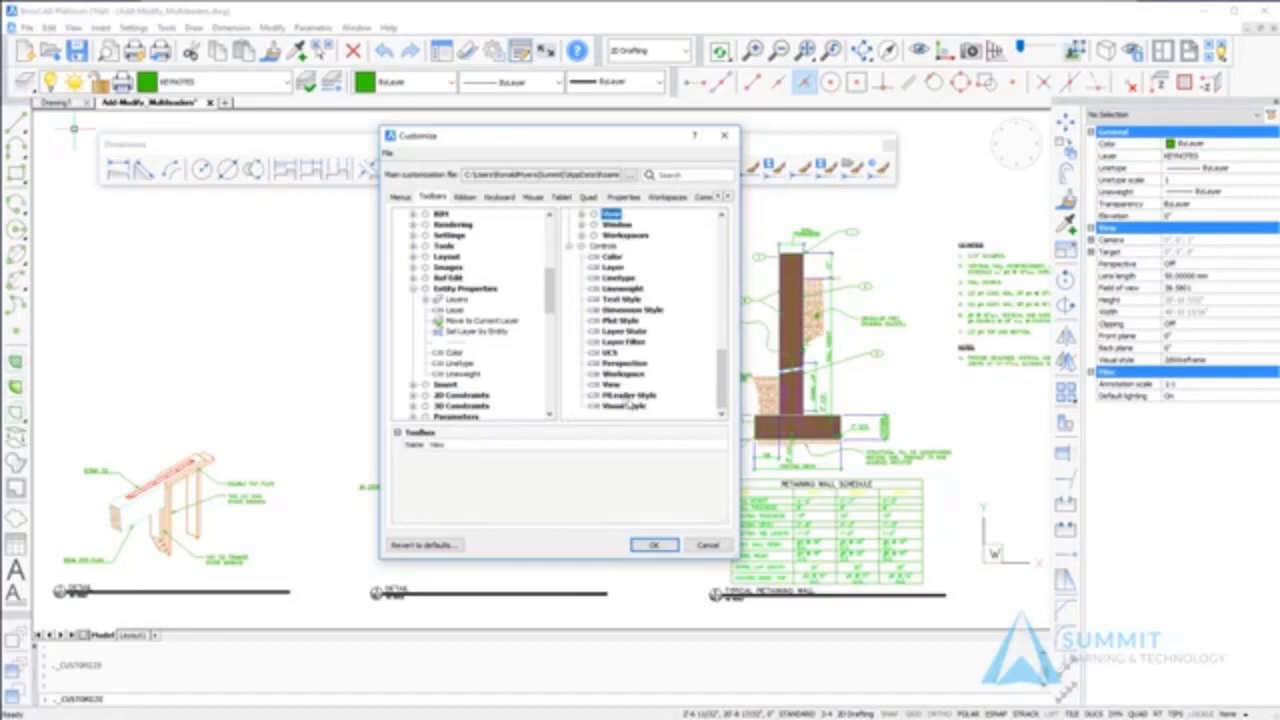
{"action": "left_click", "coordinate": [629, 396]}
{"action": "left_click_drag", "start_coordinate": [597, 396], "coordinate": [459, 293]}
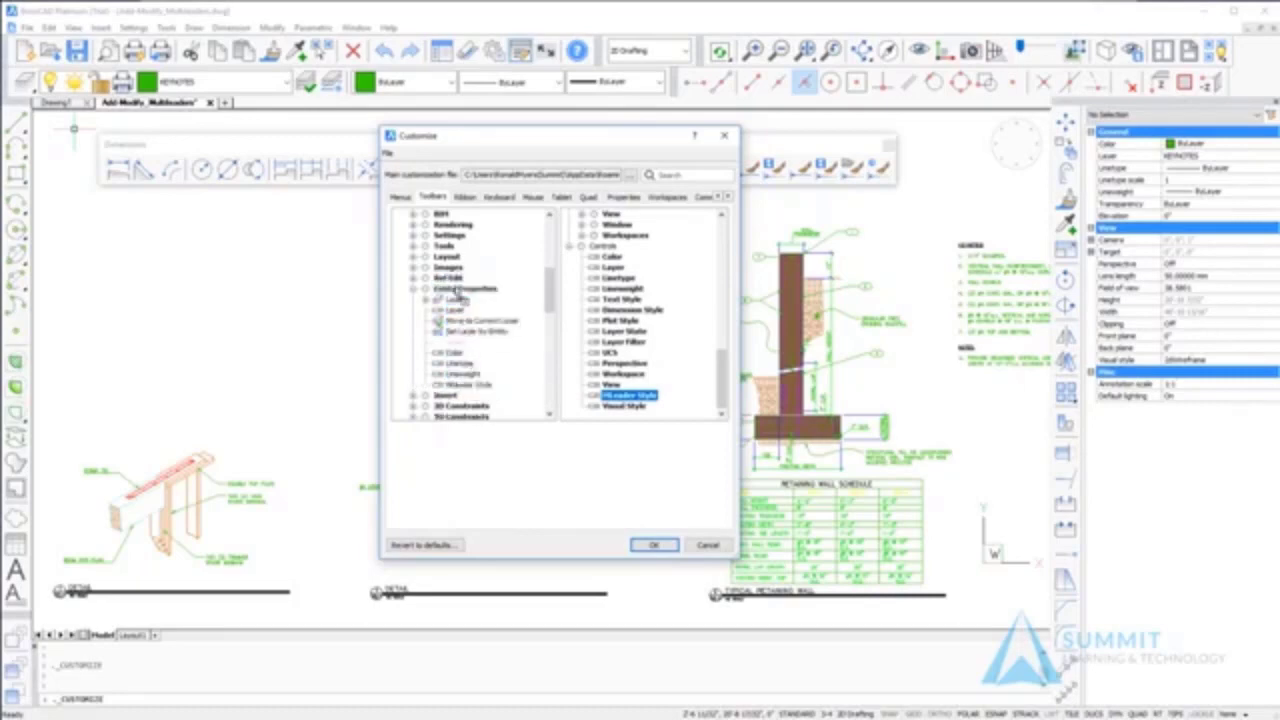
{"action": "left_click", "coordinate": [645, 548]}
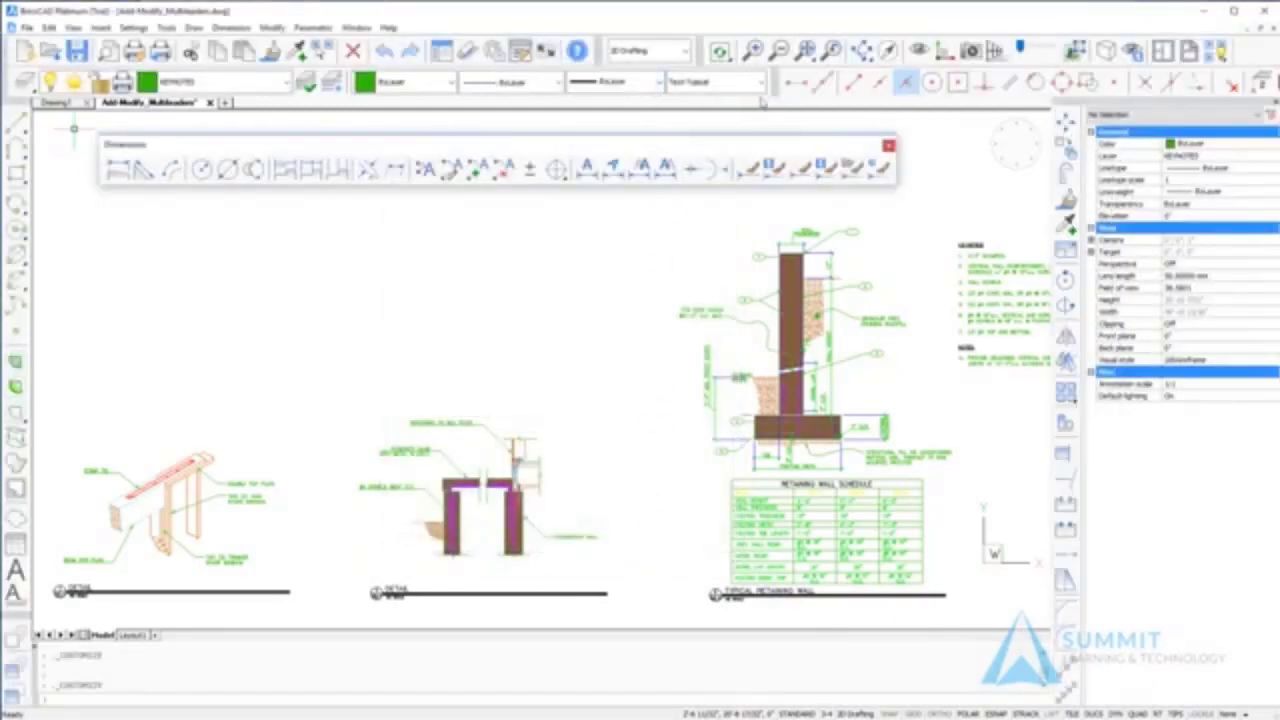
{"action": "left_click", "coordinate": [761, 83]}
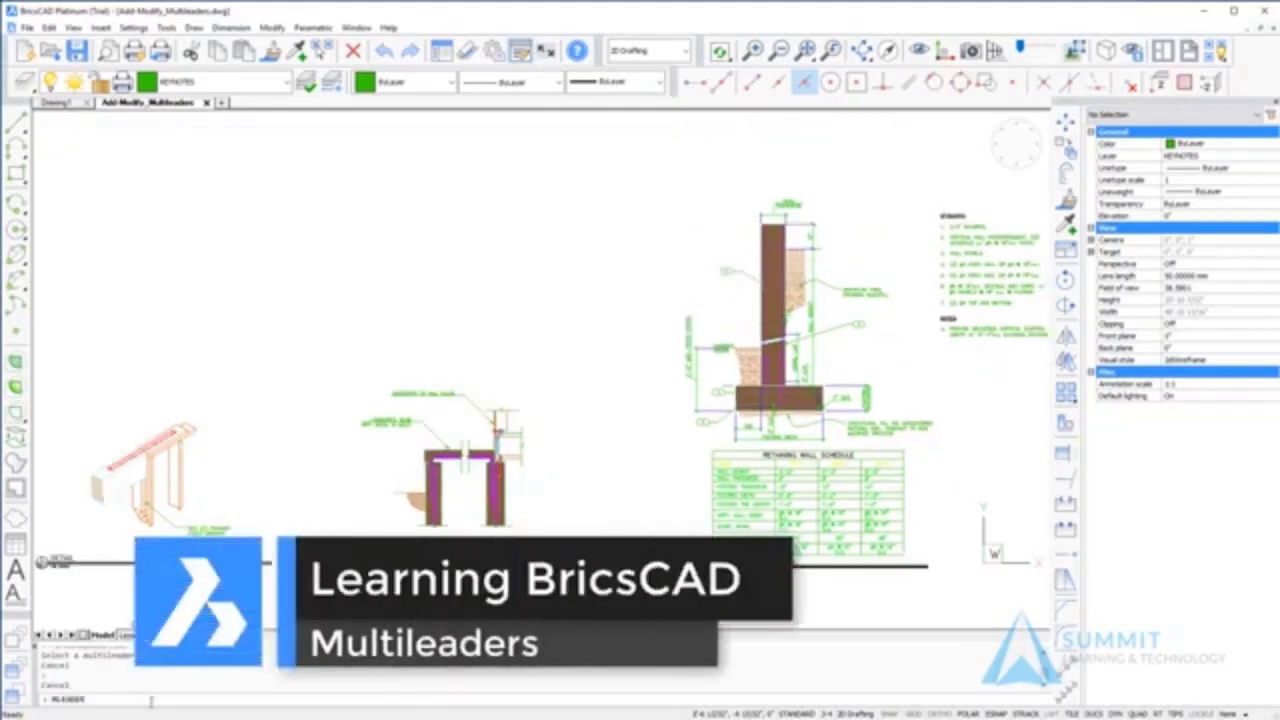
Open the multileader styles, review the Text-Typical leader and content settings, and make Text-Typical the current style.
{"action": "type", "text": "mleader"}
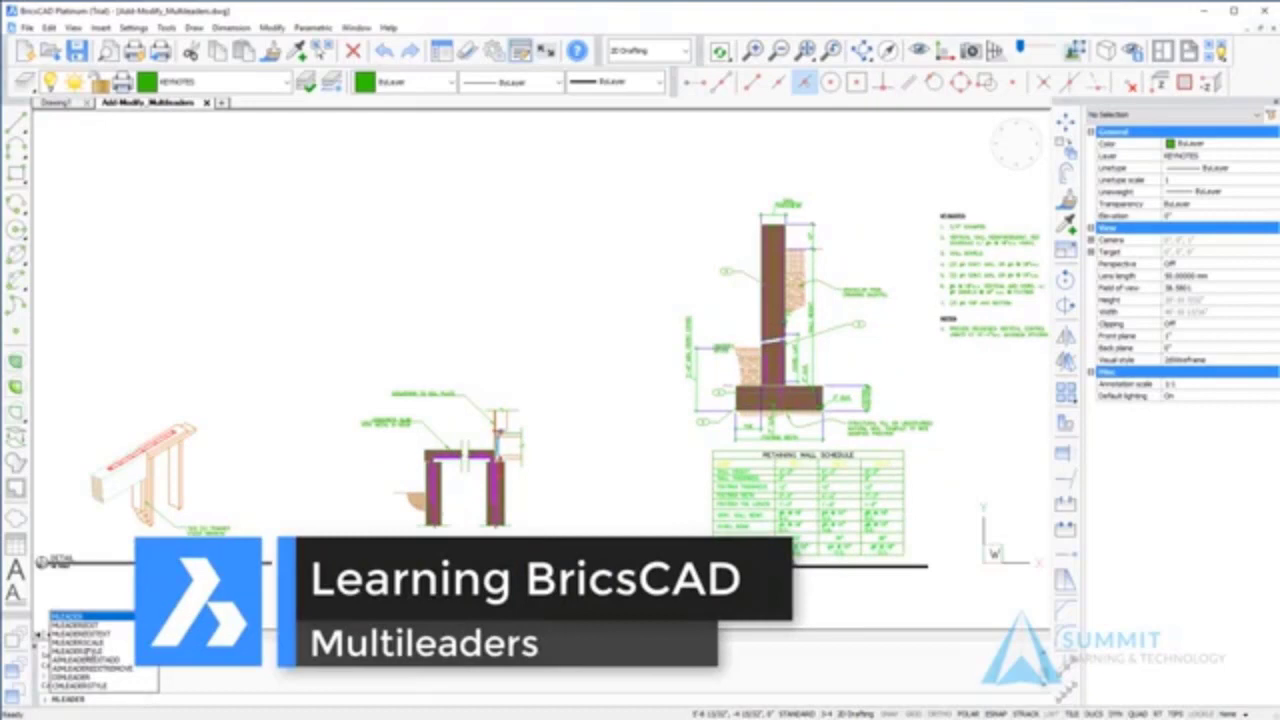
{"action": "left_click", "coordinate": [86, 651]}
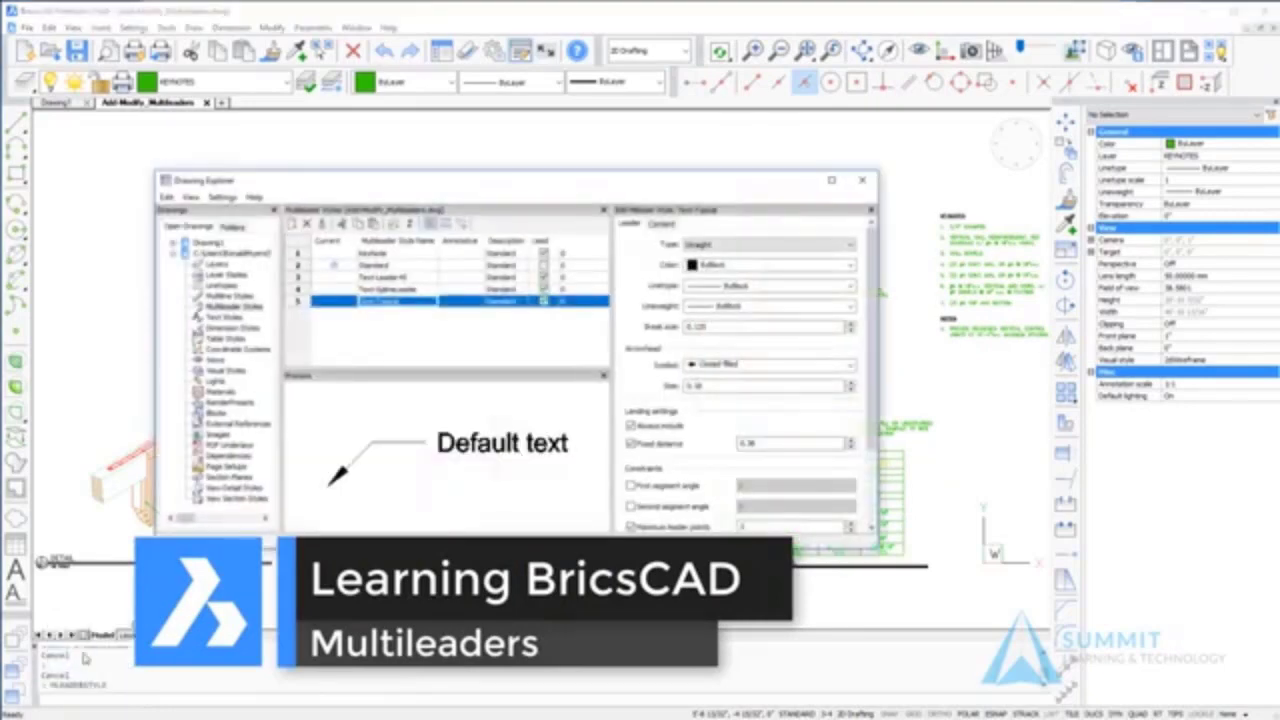
{"action": "left_click_drag", "start_coordinate": [268, 181], "coordinate": [254, 158]}
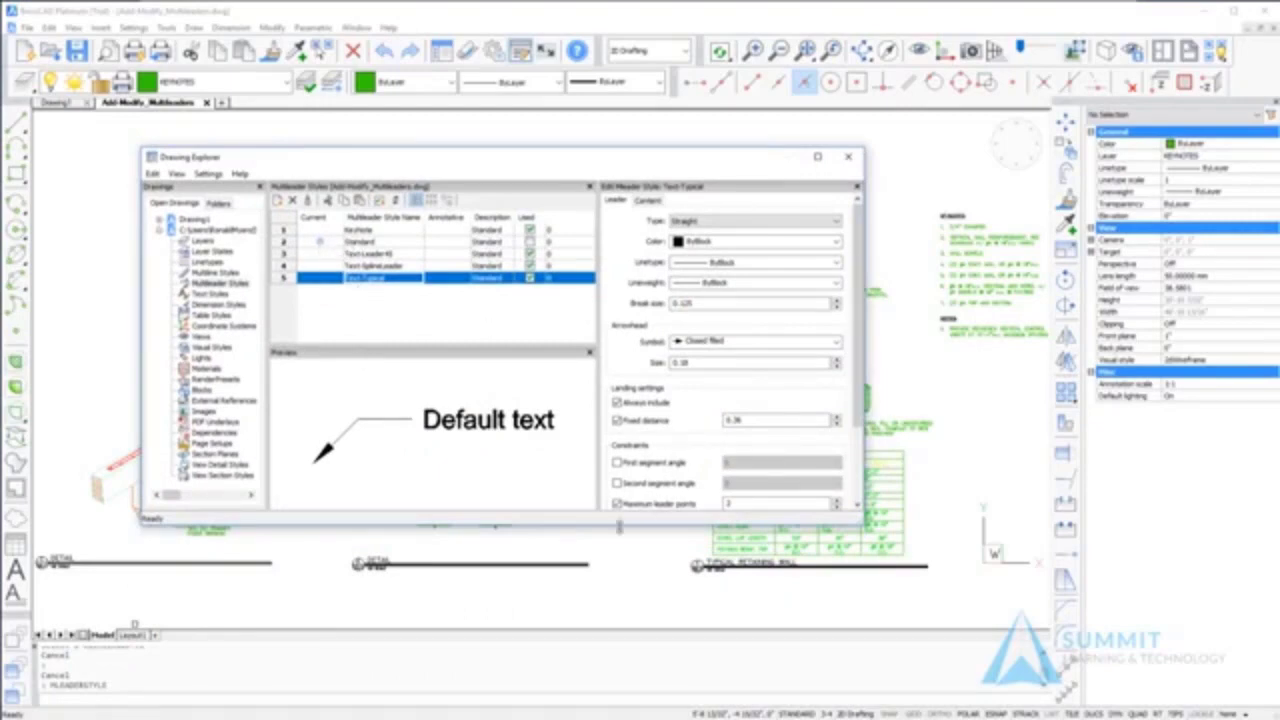
{"action": "left_click_drag", "start_coordinate": [619, 526], "coordinate": [608, 621]}
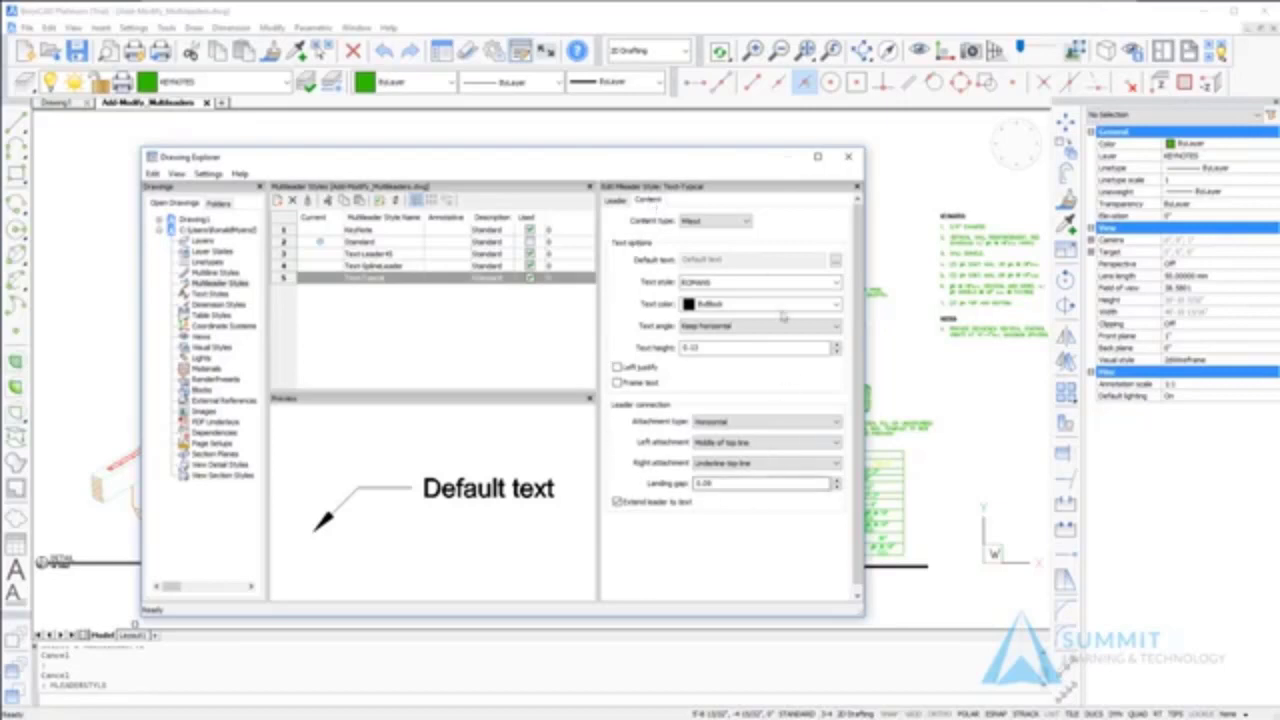
{"action": "left_click", "coordinate": [617, 201]}
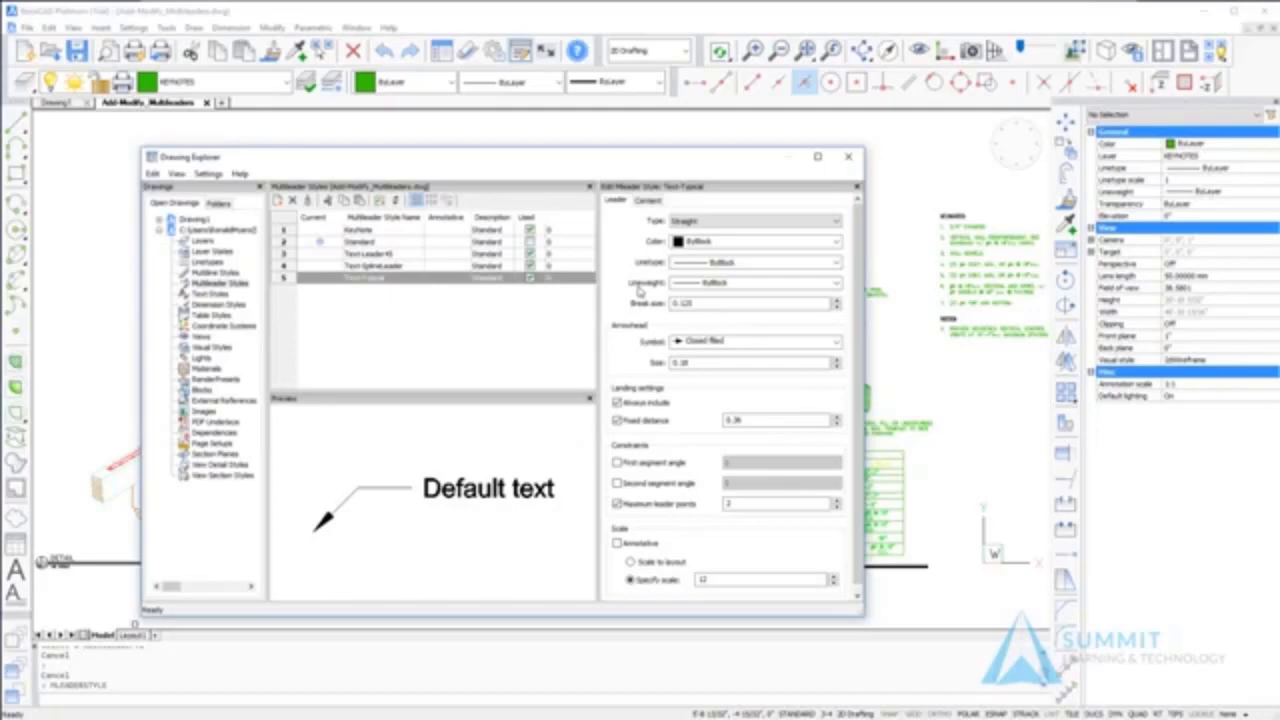
{"action": "double_click", "coordinate": [320, 279]}
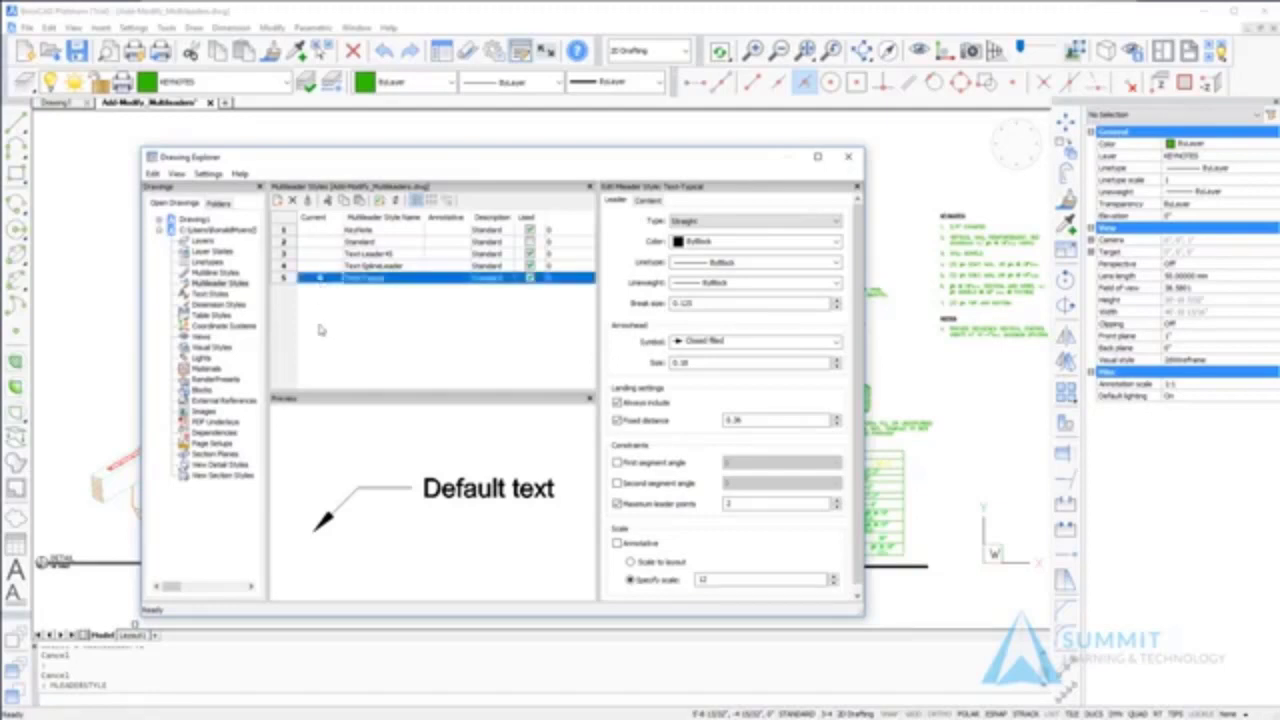
{"action": "left_click", "coordinate": [846, 160]}
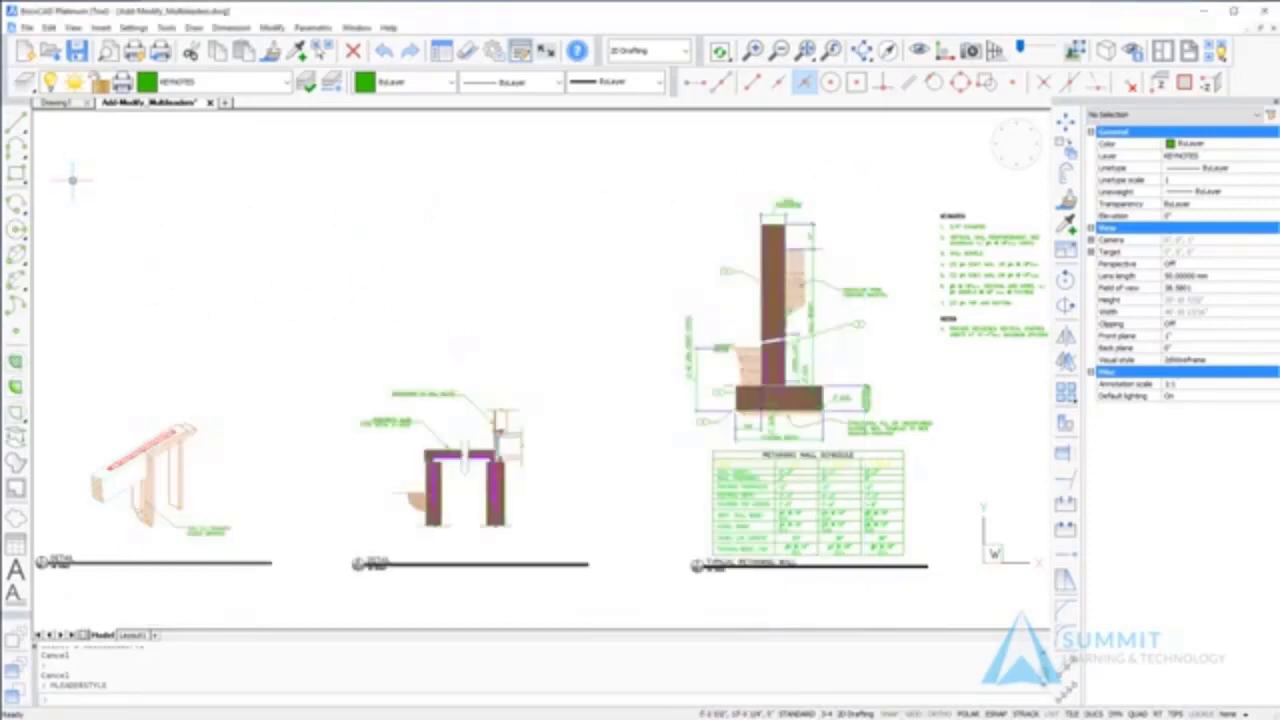
Display the Dimensions toolbar and place it clear of the details in the drawing area.
{"action": "right_click", "coordinate": [26, 176]}
{"action": "mouse_move", "coordinate": [47, 187]}
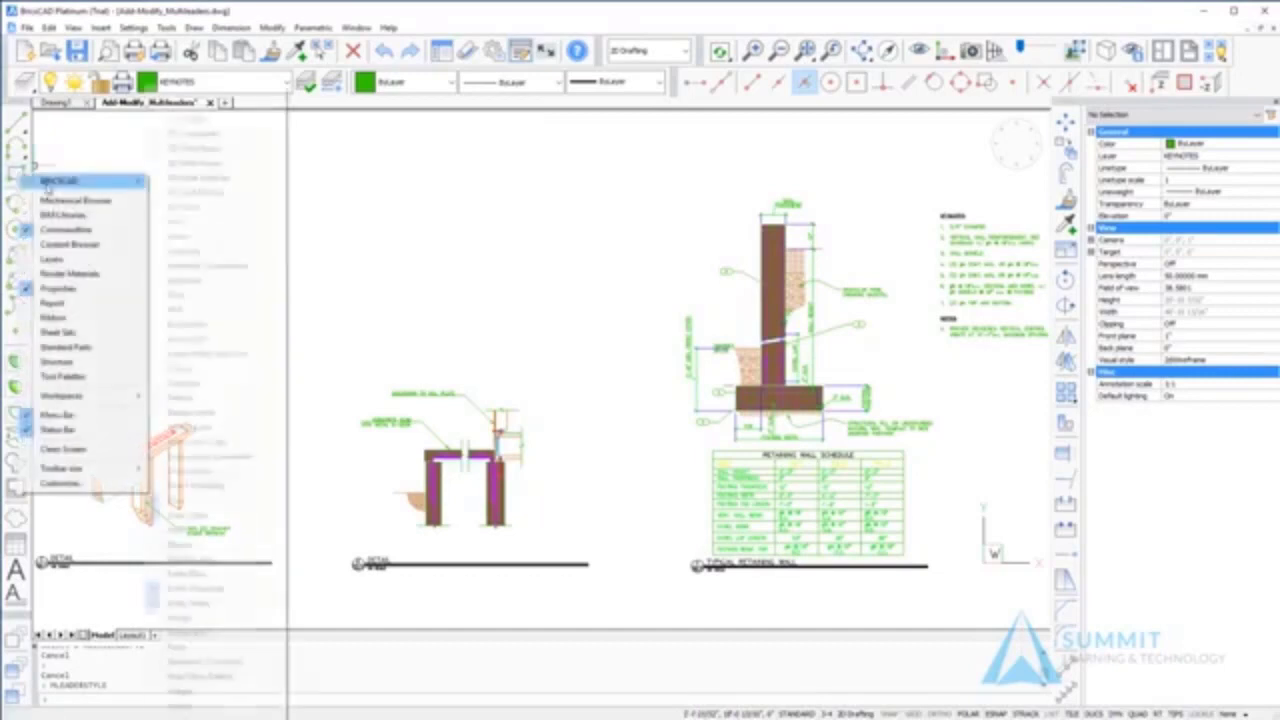
{"action": "left_click", "coordinate": [202, 469]}
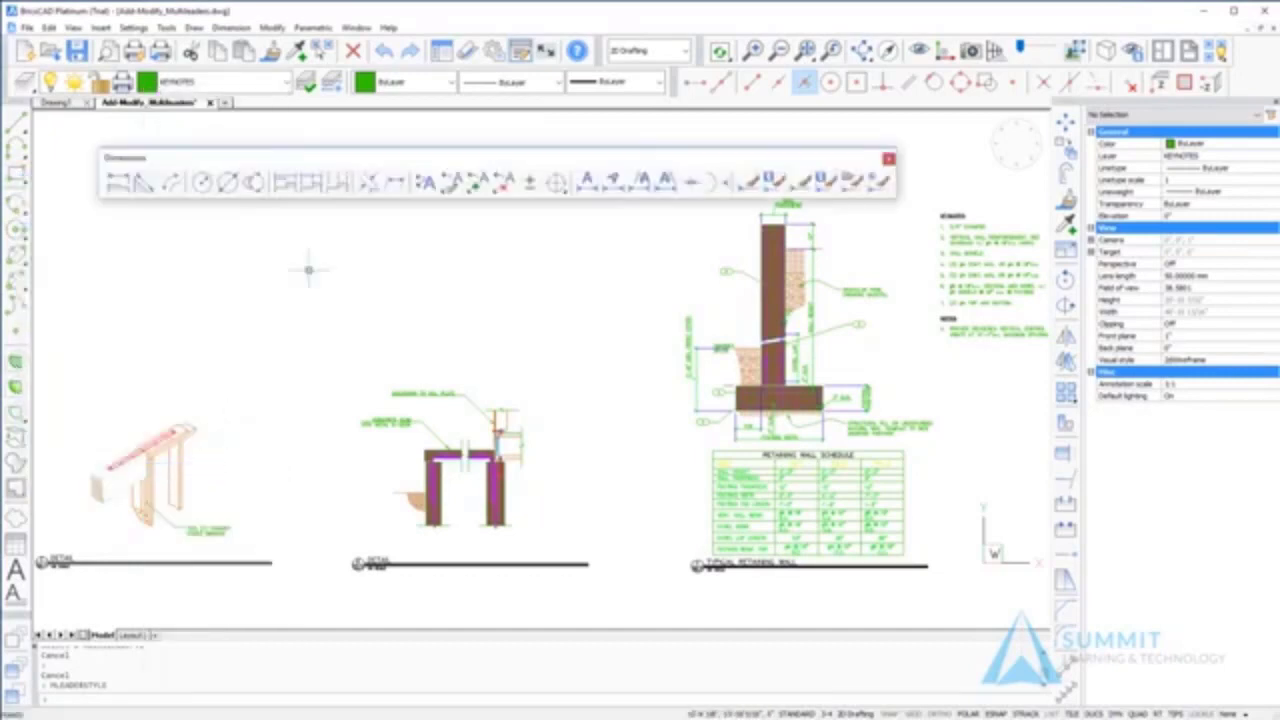
{"action": "left_click_drag", "start_coordinate": [396, 158], "coordinate": [397, 145]}
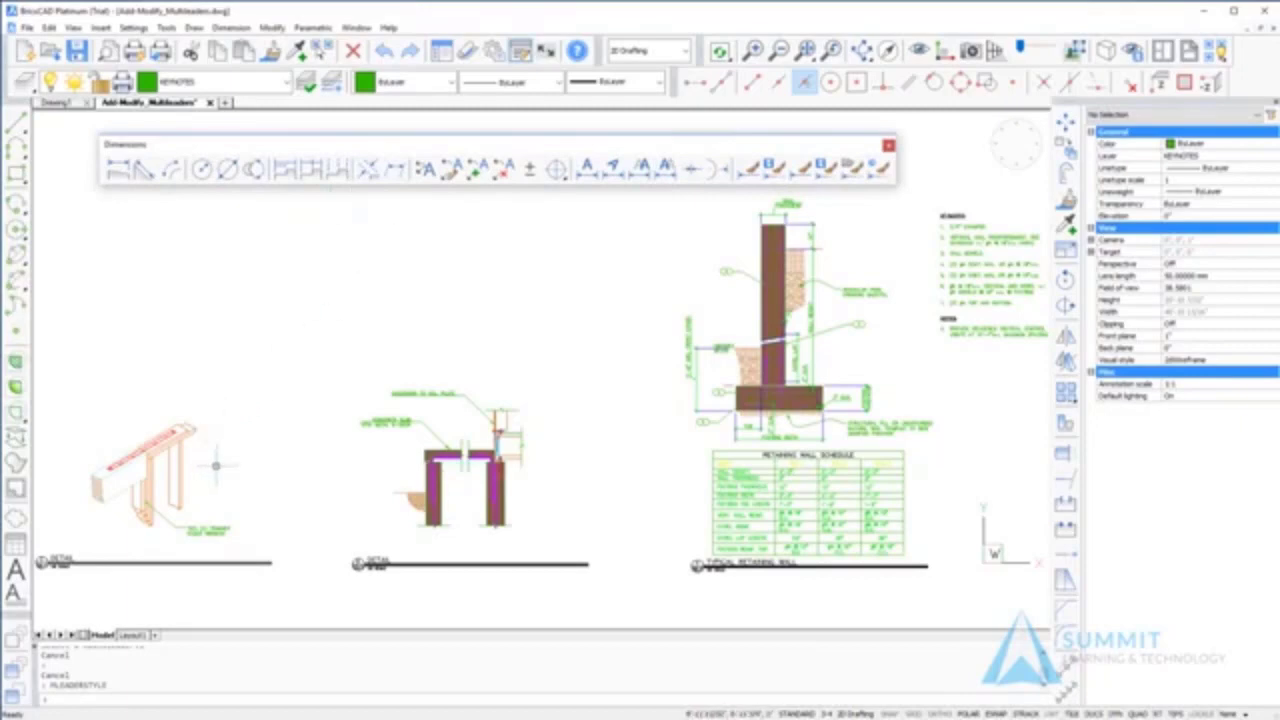
Add a multileader from the dashed red strap on the beam in the first detail, with the text STRAP TIE.
{"action": "middle_click_drag", "start_coordinate": [216, 466], "coordinate": [358, 388]}
{"action": "scroll", "coordinate": [358, 392], "scroll_direction": "down", "scroll_amount": 2}
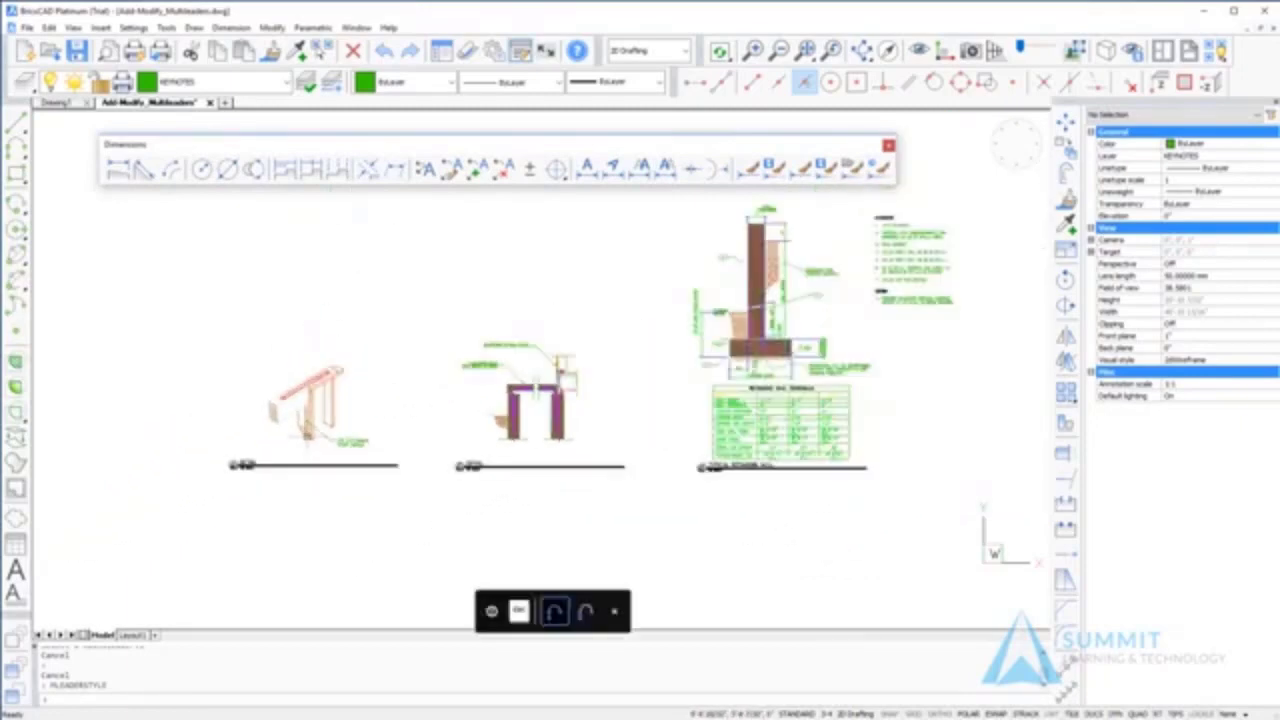
{"action": "scroll", "coordinate": [305, 424], "scroll_direction": "up", "scroll_amount": 4}
{"action": "scroll", "coordinate": [305, 424], "scroll_direction": "up", "scroll_amount": 3}
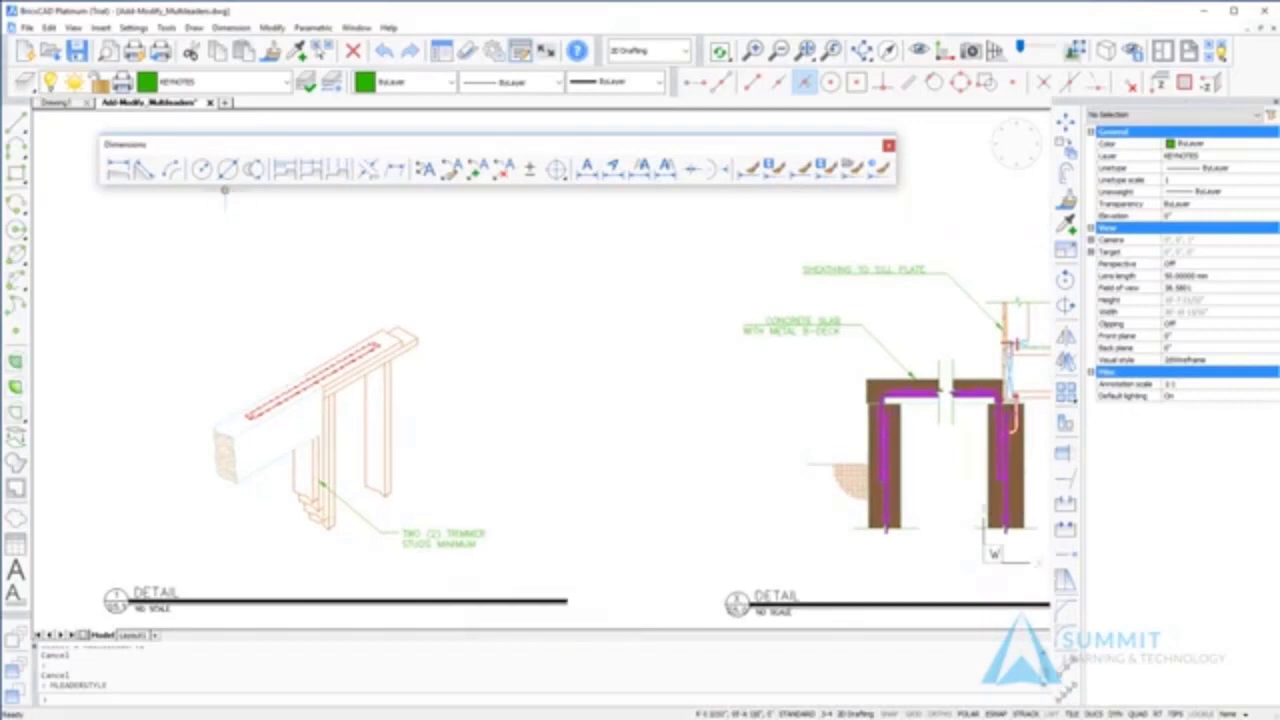
{"action": "left_click", "coordinate": [425, 168]}
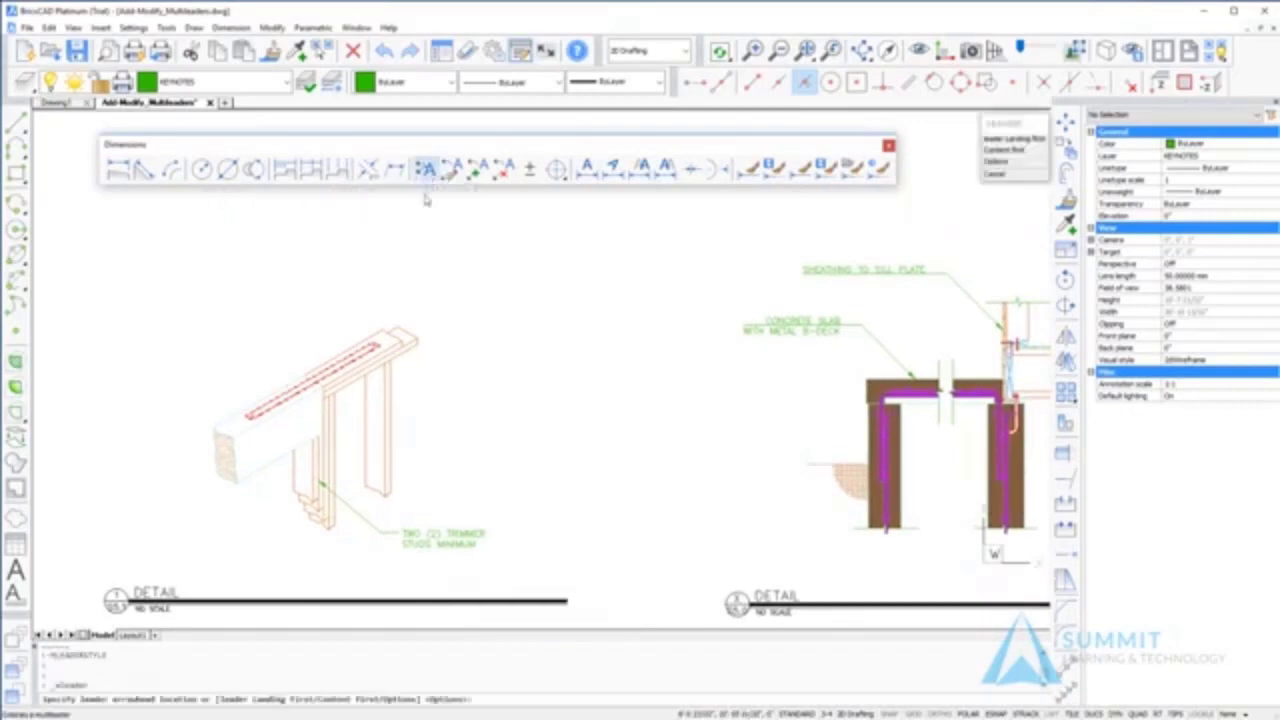
{"action": "left_click", "coordinate": [270, 395]}
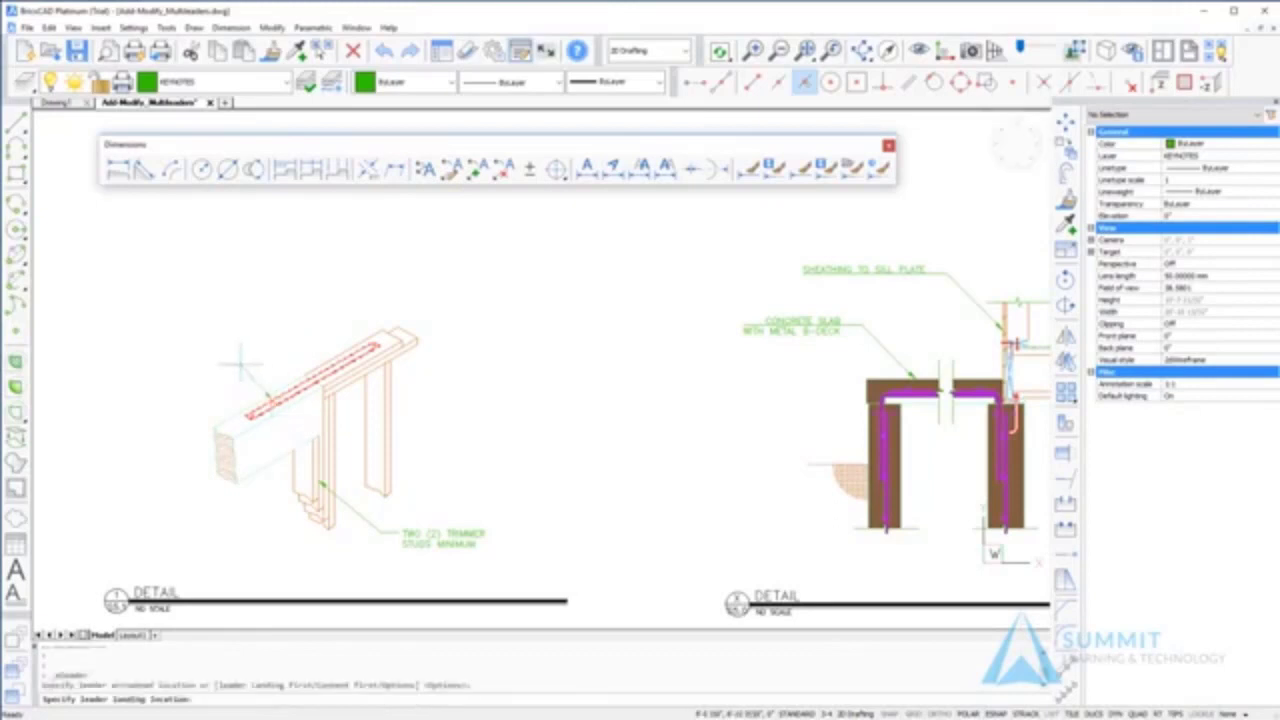
{"action": "left_click", "coordinate": [209, 361]}
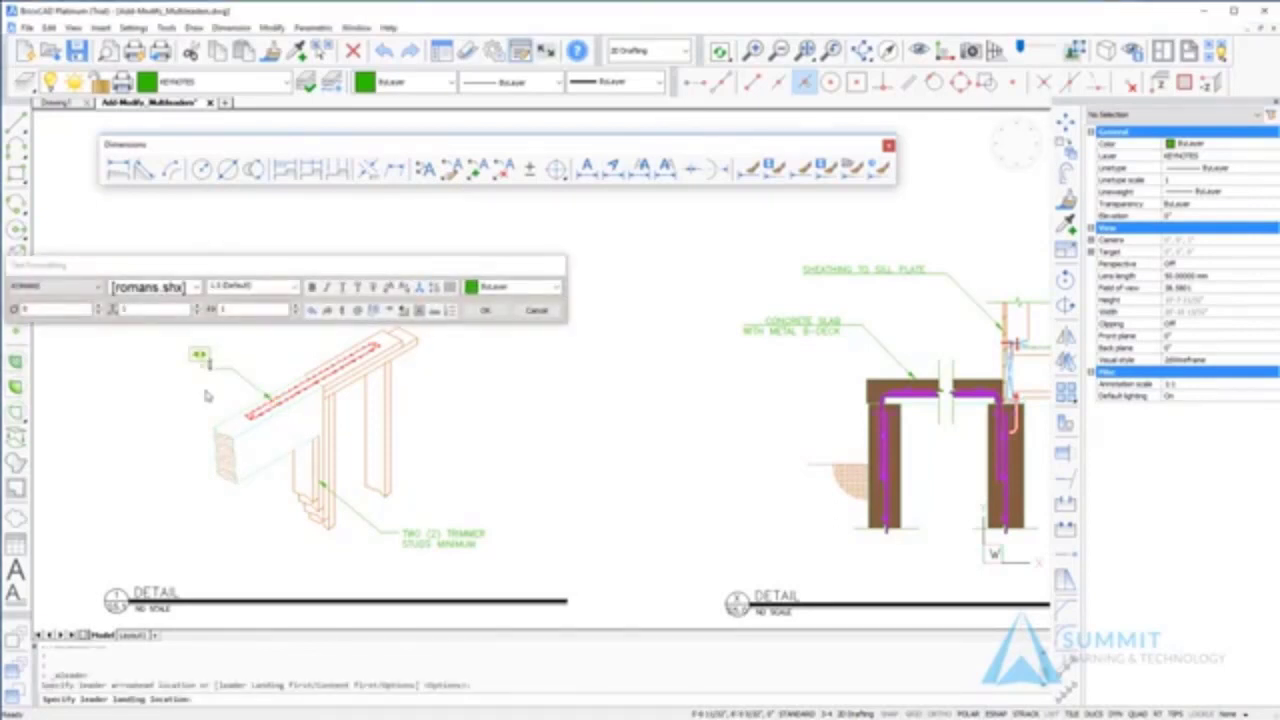
{"action": "type", "text": "CUSTOM"}
{"action": "type", "text": " TIE"}
{"action": "left_click", "coordinate": [194, 411]}
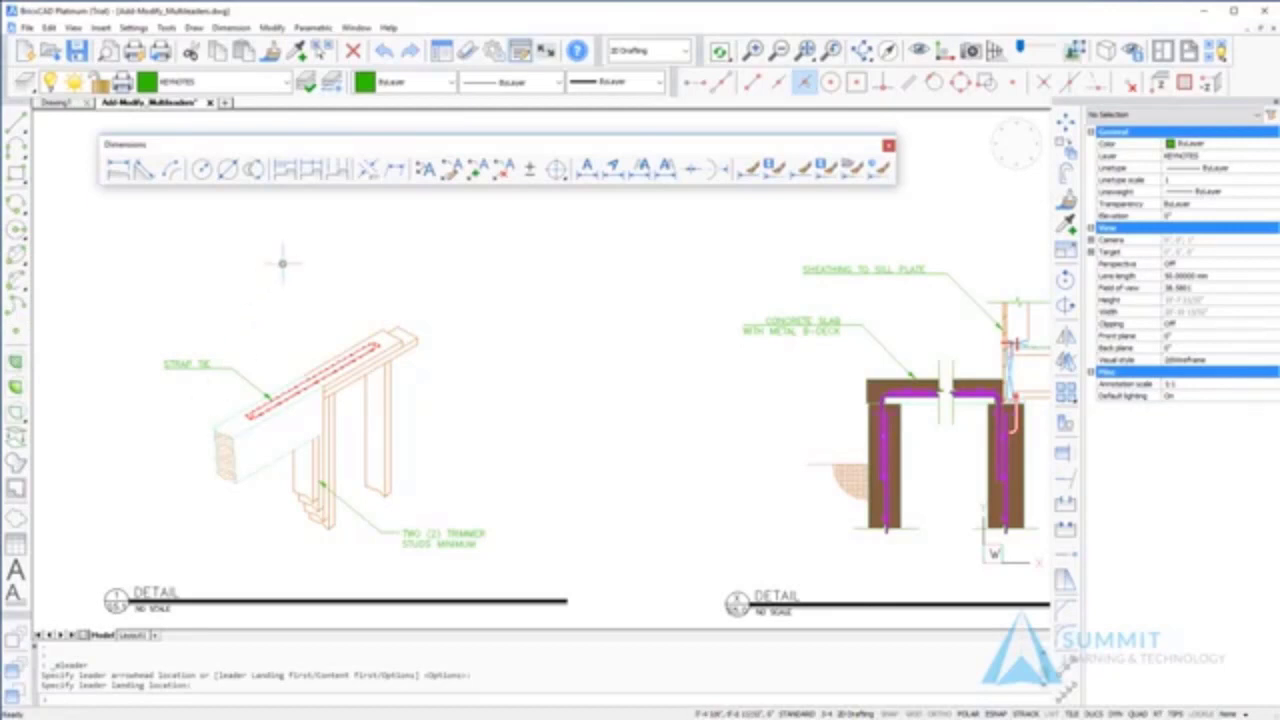
Add a multileader pointing to the top plate in the first detail, with the text DOUBLE TOP PLATE.
{"action": "left_click", "coordinate": [425, 169]}
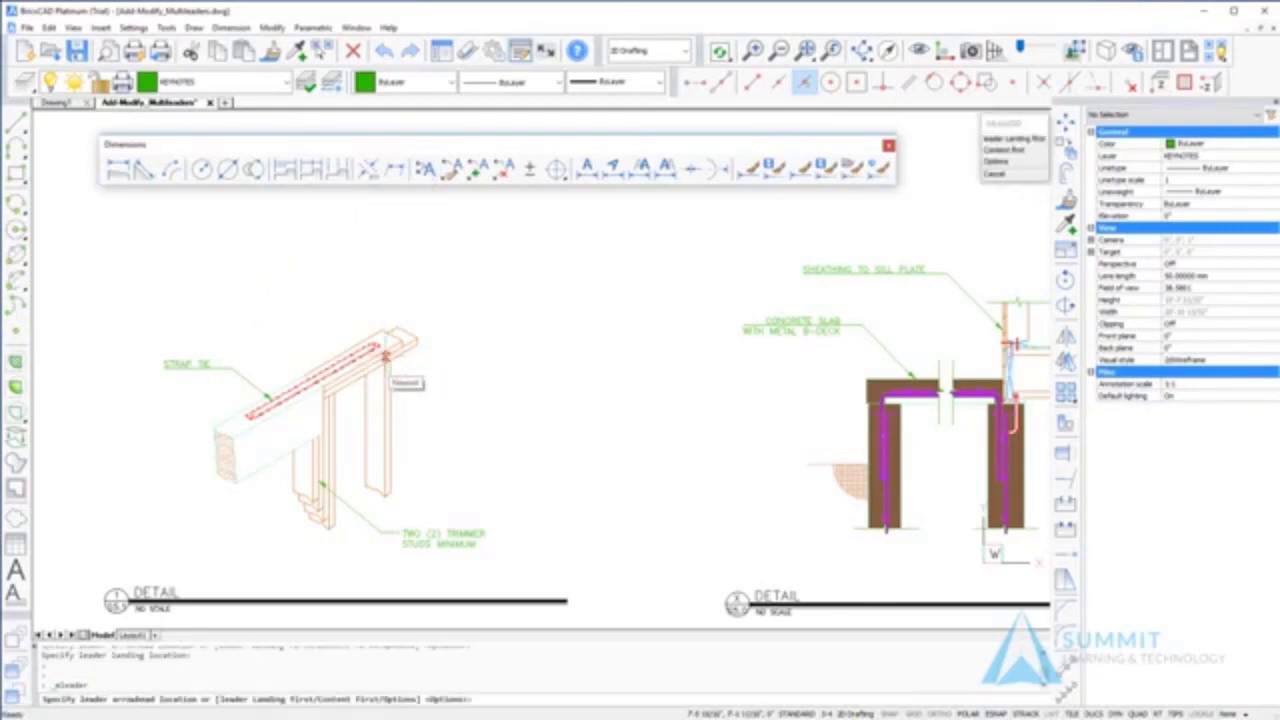
{"action": "left_click", "coordinate": [390, 360]}
{"action": "left_click", "coordinate": [447, 386]}
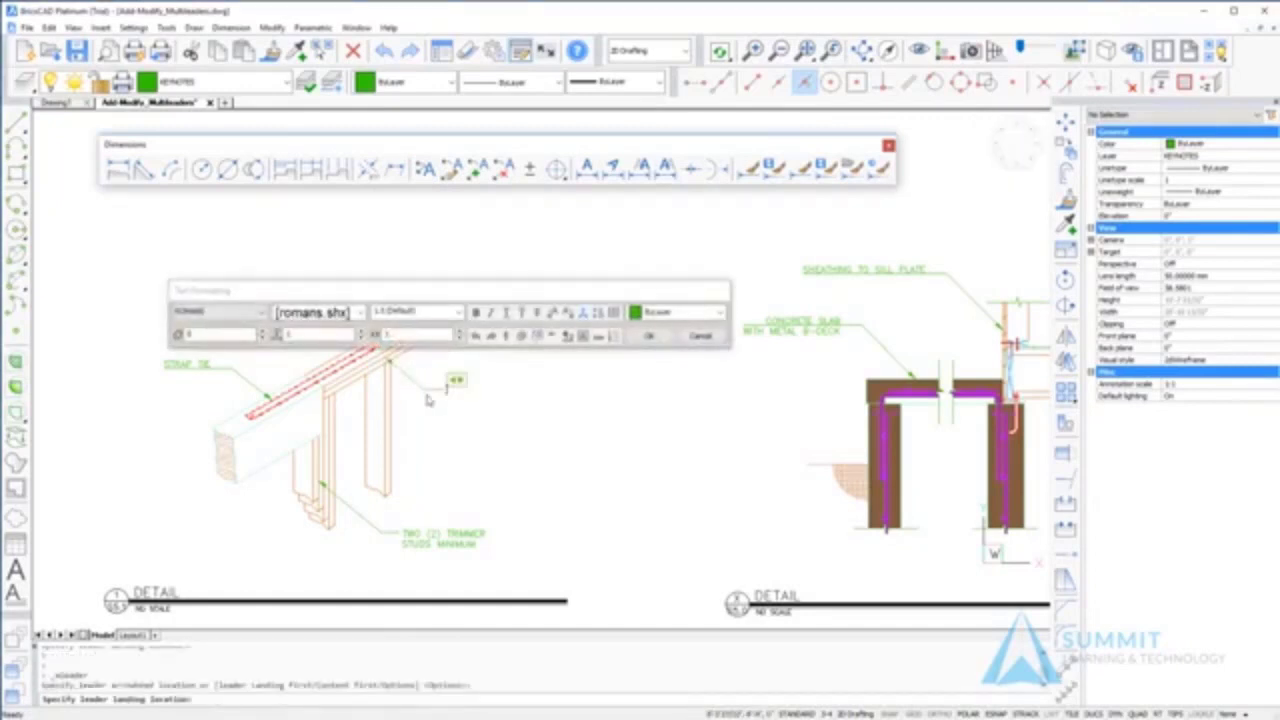
{"action": "type", "text": "DOUBLE TOP PLATE"}
{"action": "left_click", "coordinate": [458, 426]}
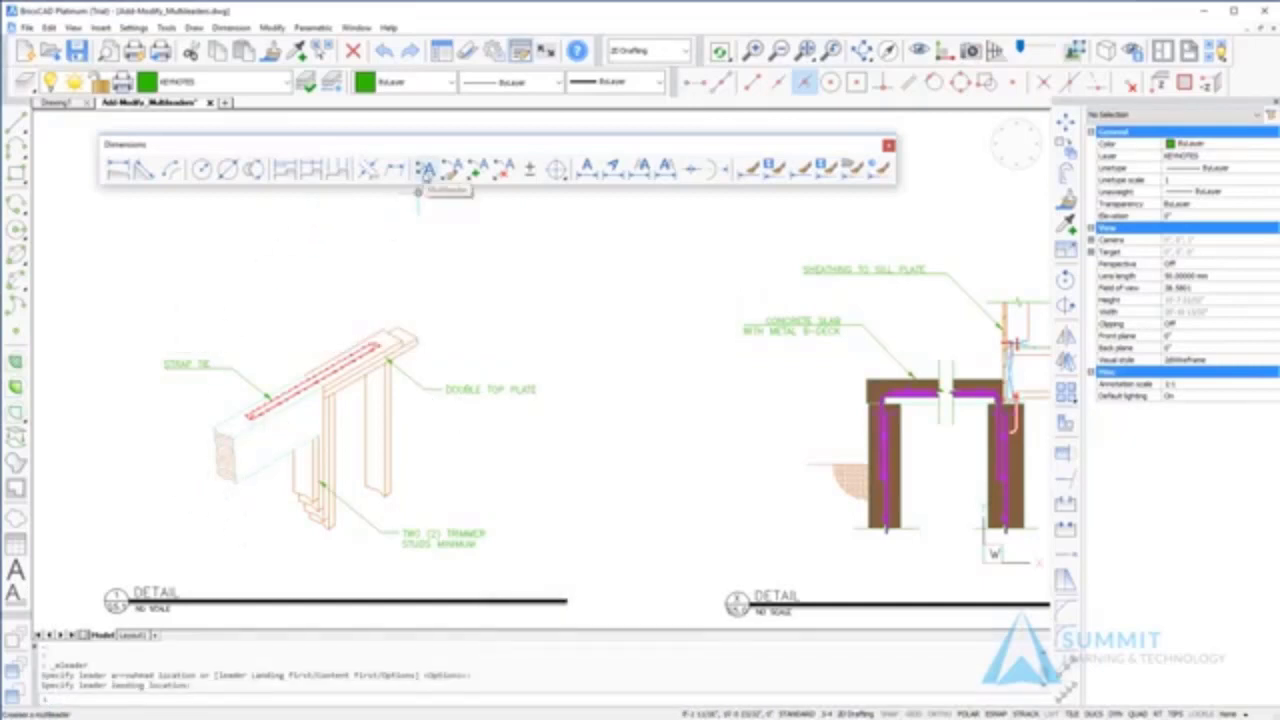
Add a multileader with the leader landing first option, from below the beam to its underside, with the text BEAM PER PLAN.
{"action": "left_click", "coordinate": [424, 168]}
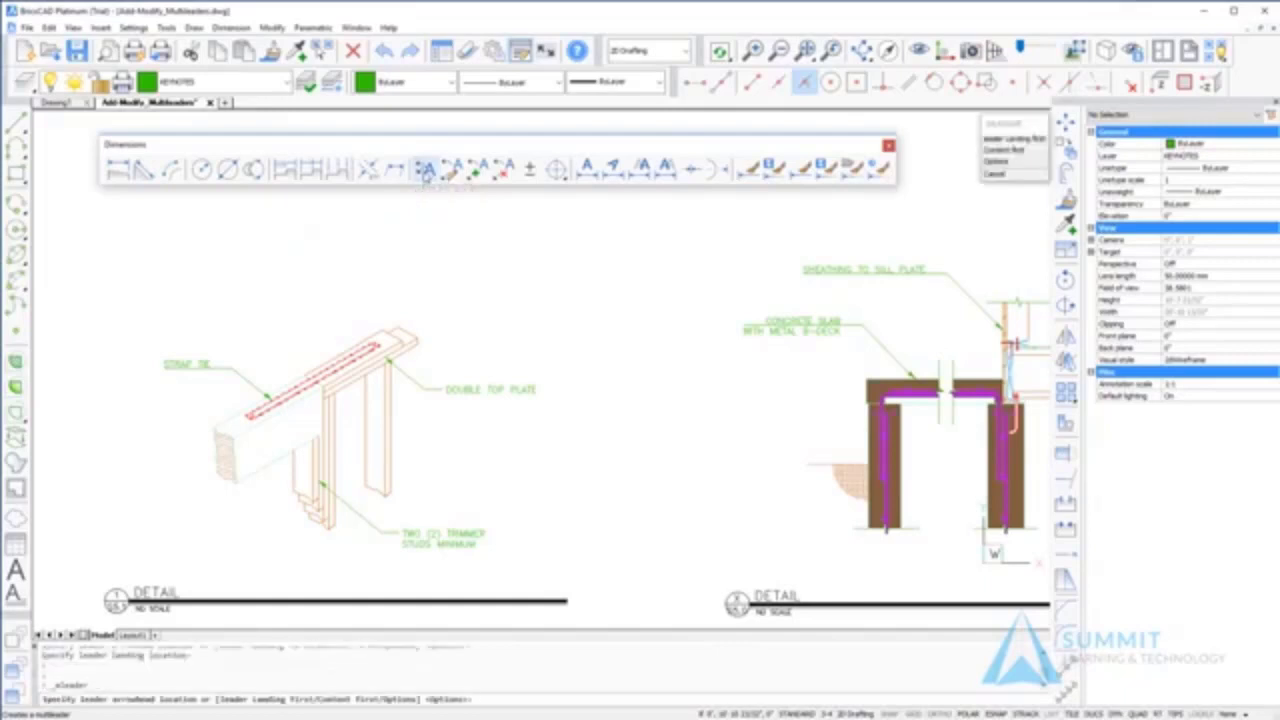
{"action": "left_click", "coordinate": [1012, 138]}
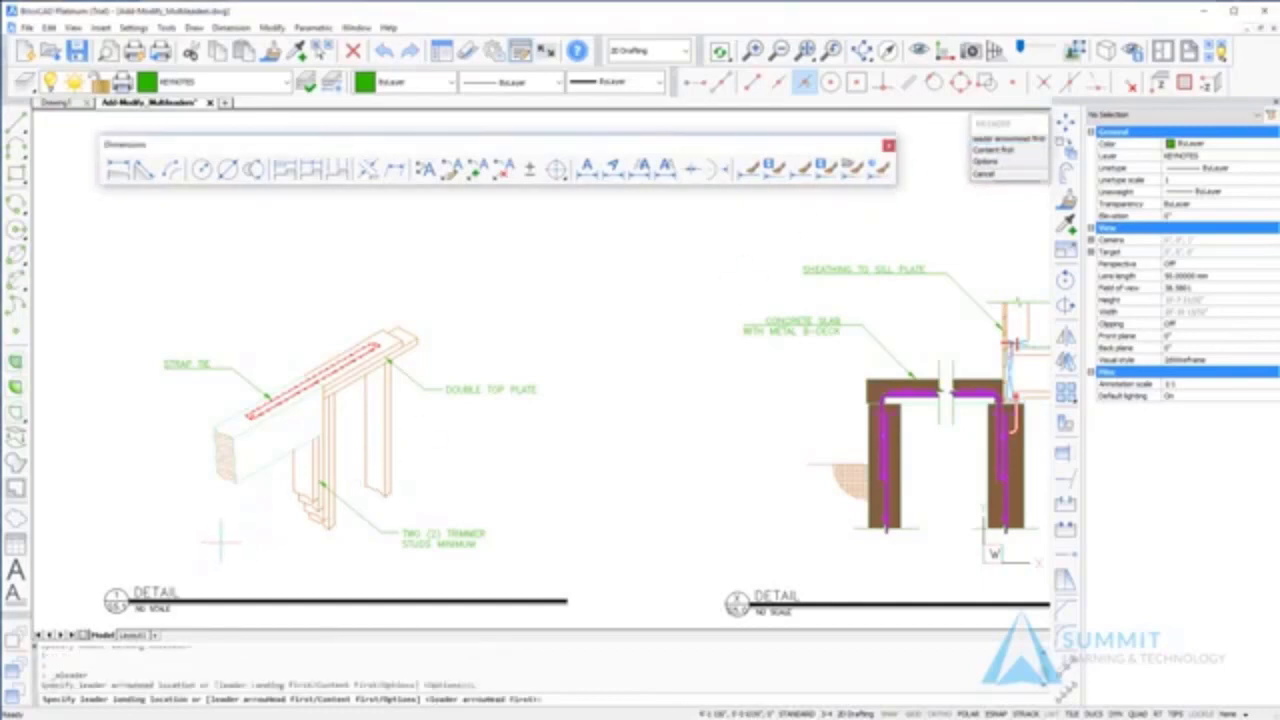
{"action": "left_click", "coordinate": [221, 535]}
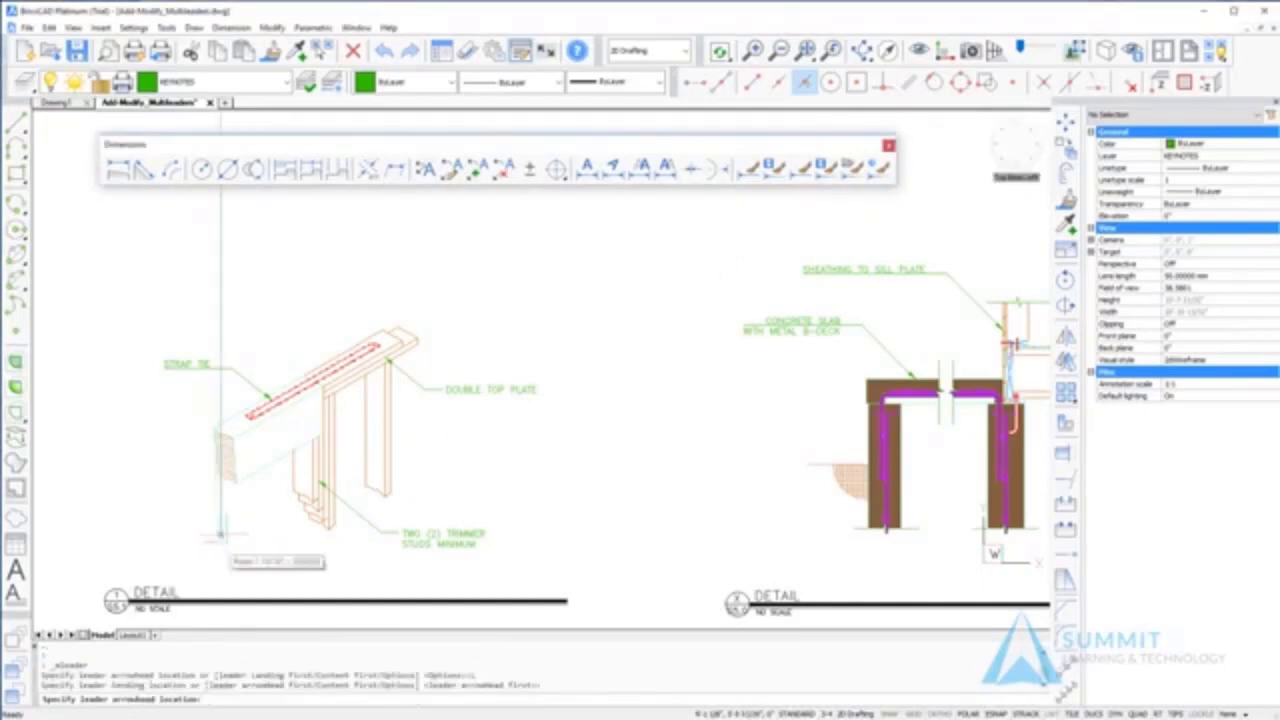
{"action": "left_click", "coordinate": [259, 469]}
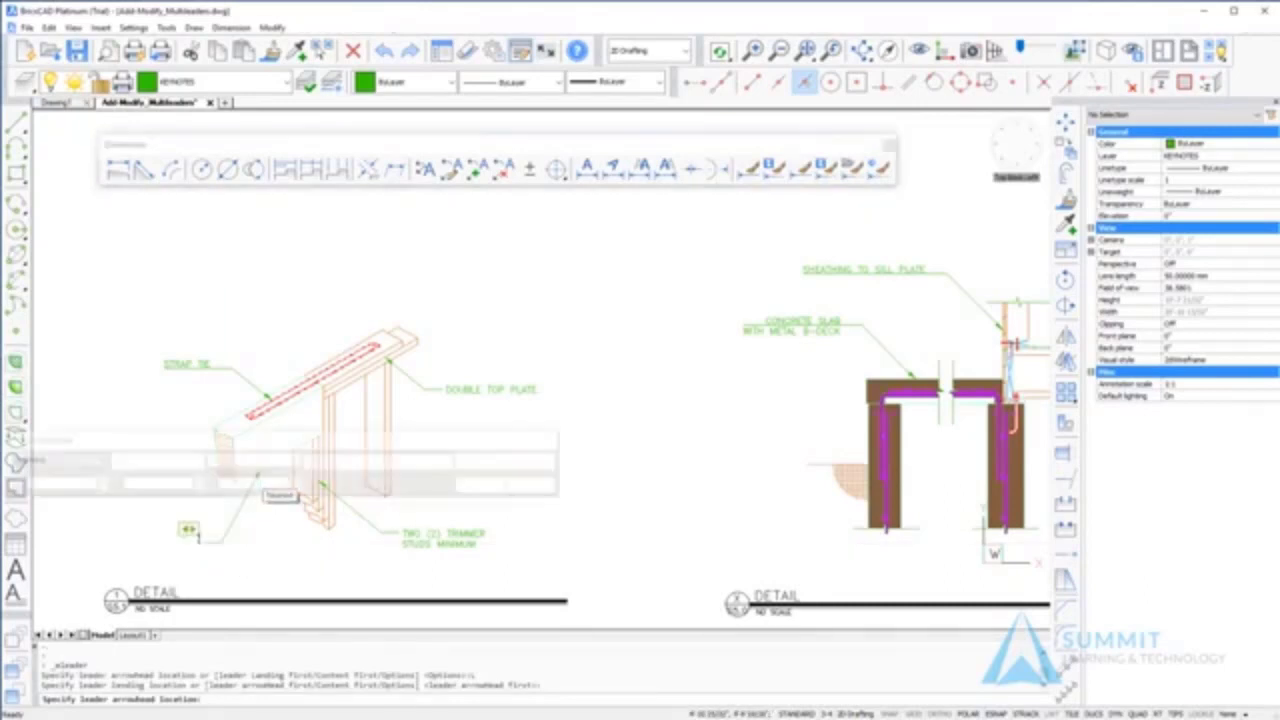
{"action": "type", "text": "BEAM PER PLAN"}
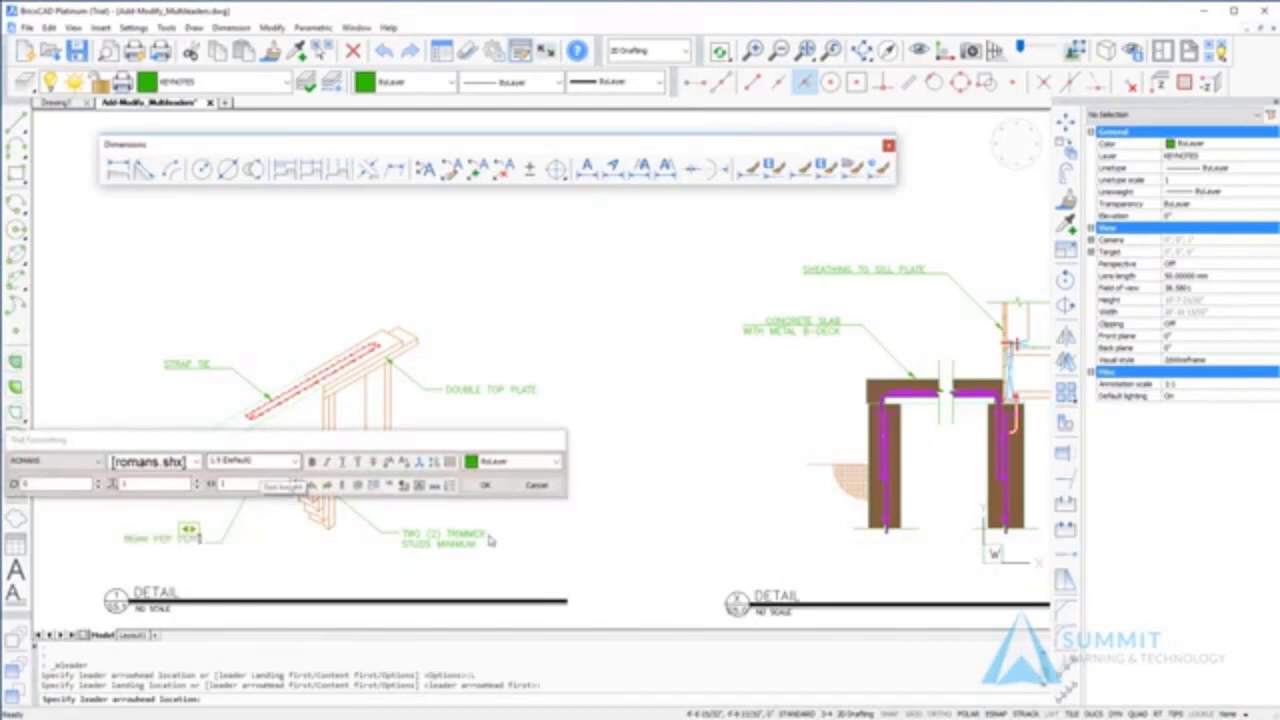
{"action": "left_click", "coordinate": [326, 587]}
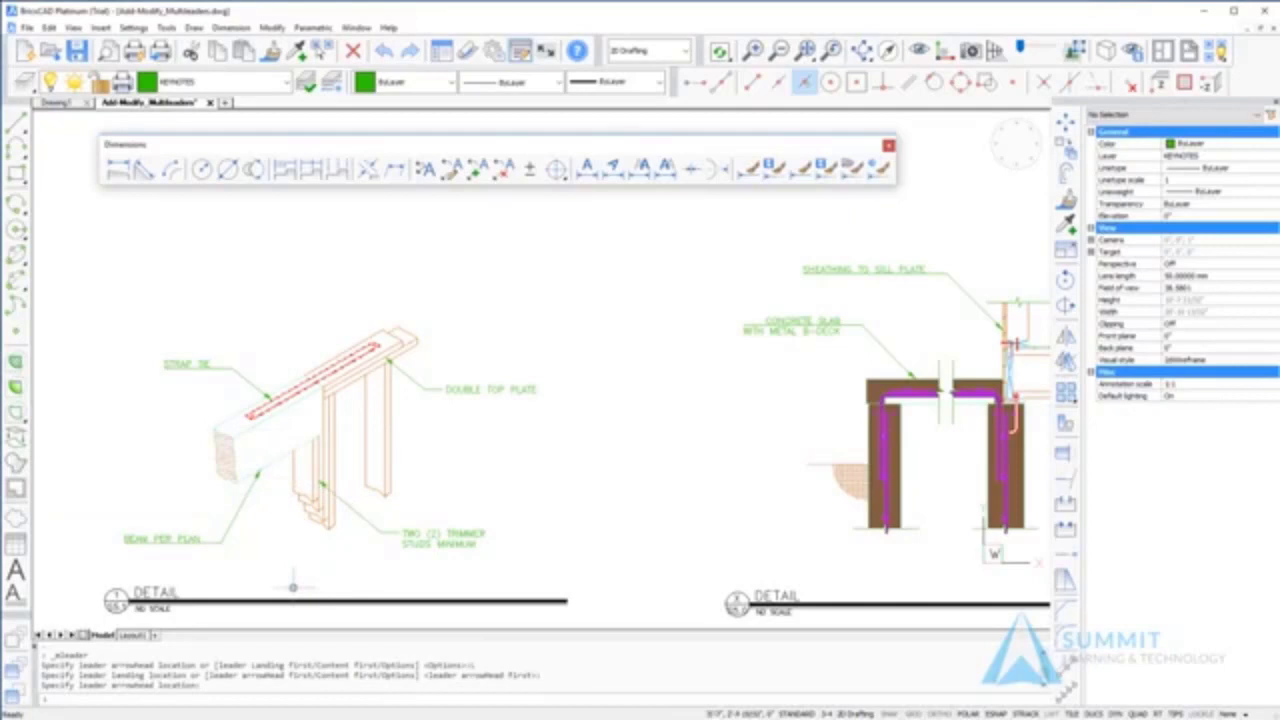
Add an arrowhead-first multileader to the king stud, widening its text frame and entering TWO (2) KING STUDS MINIMUM.
{"action": "left_click", "coordinate": [425, 172]}
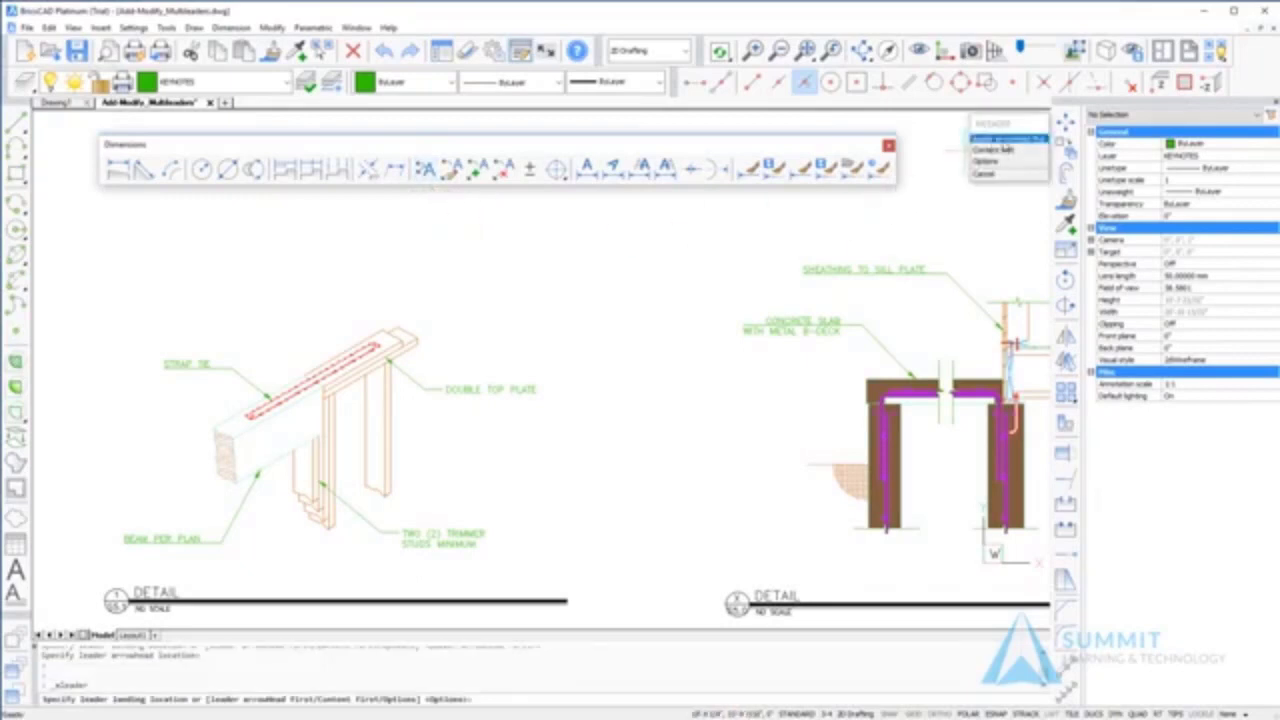
{"action": "left_click", "coordinate": [1008, 138]}
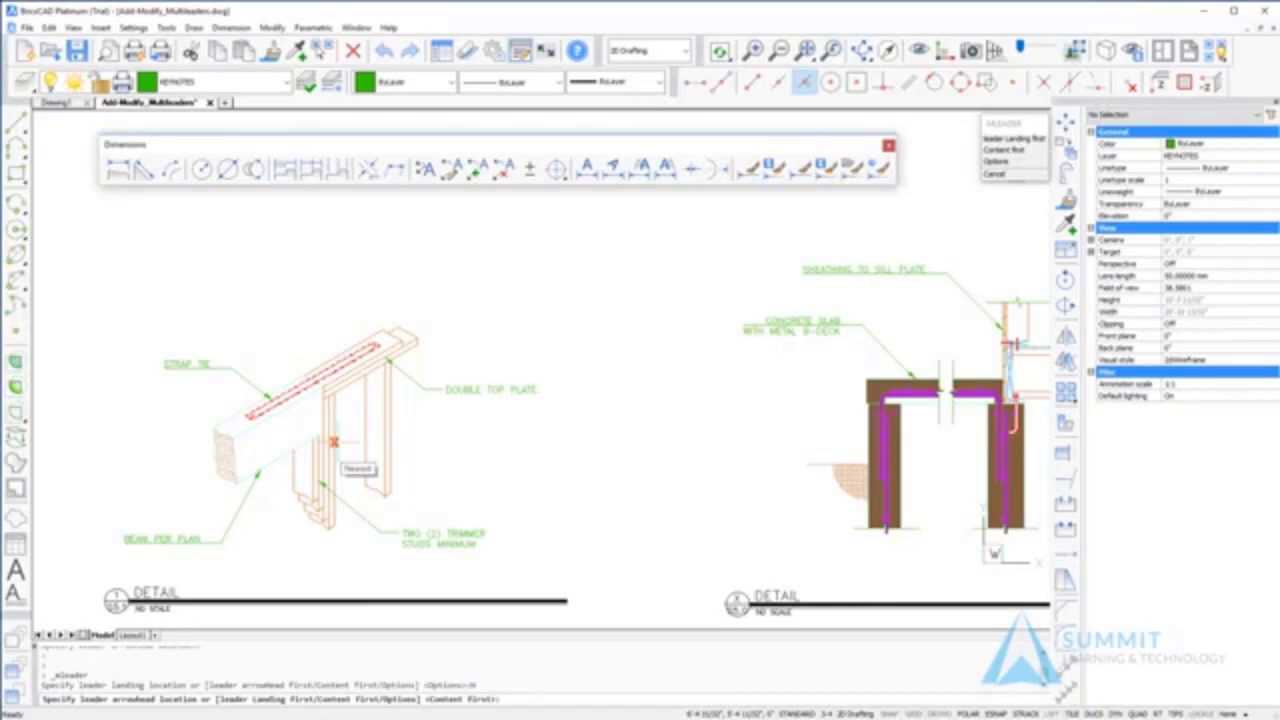
{"action": "left_click", "coordinate": [333, 441]}
{"action": "left_click", "coordinate": [447, 411]}
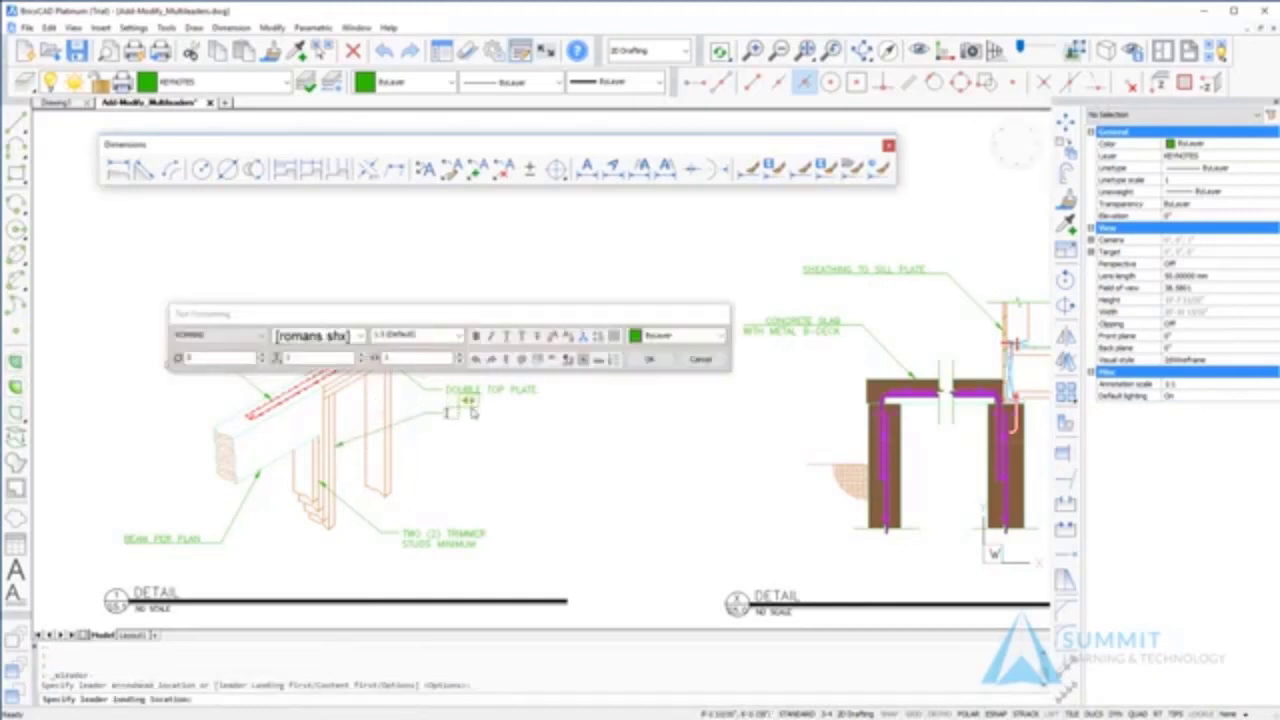
{"action": "left_click_drag", "start_coordinate": [471, 412], "coordinate": [549, 418]}
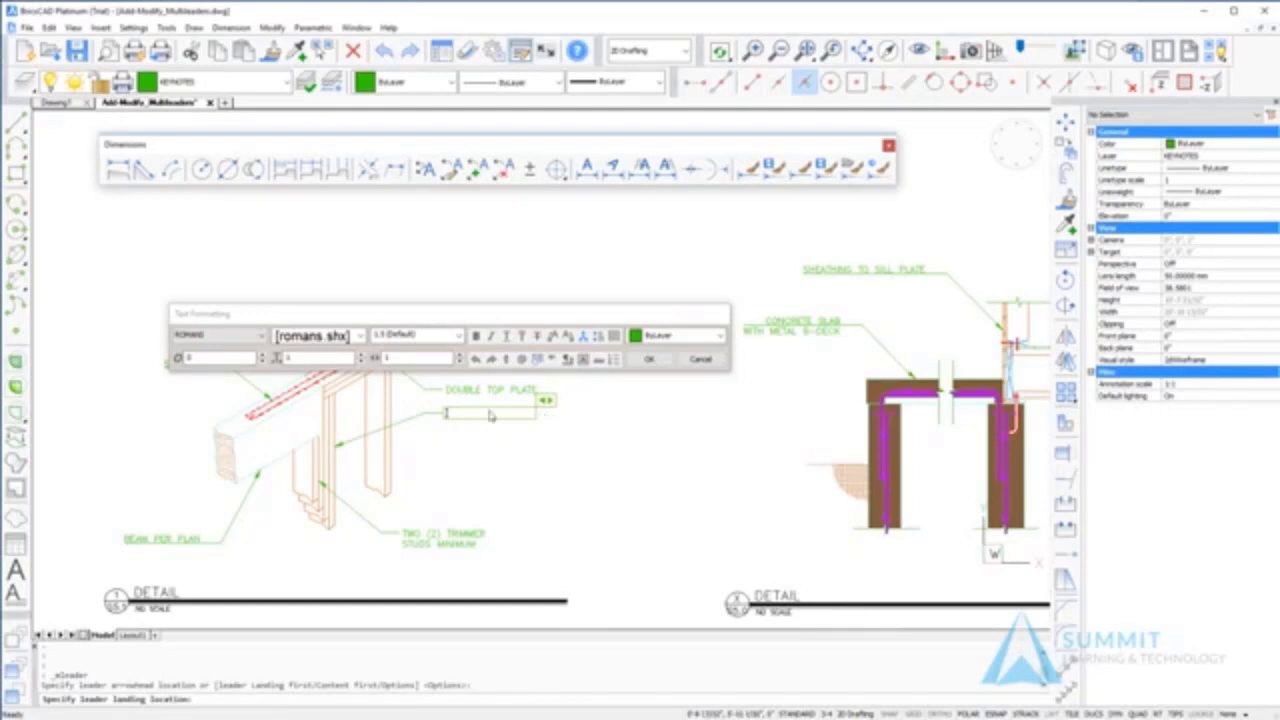
{"action": "type", "text": "TYP (2) K"}
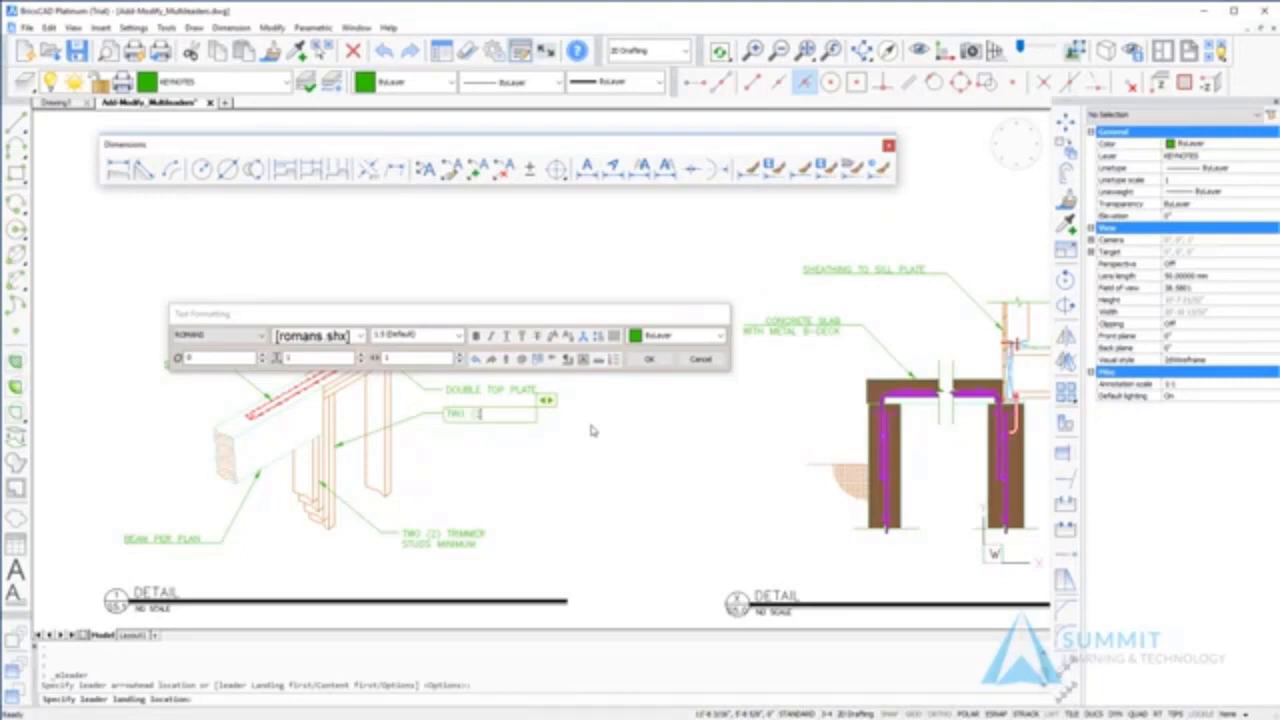
{"action": "type", "text": "ING STUDS"}
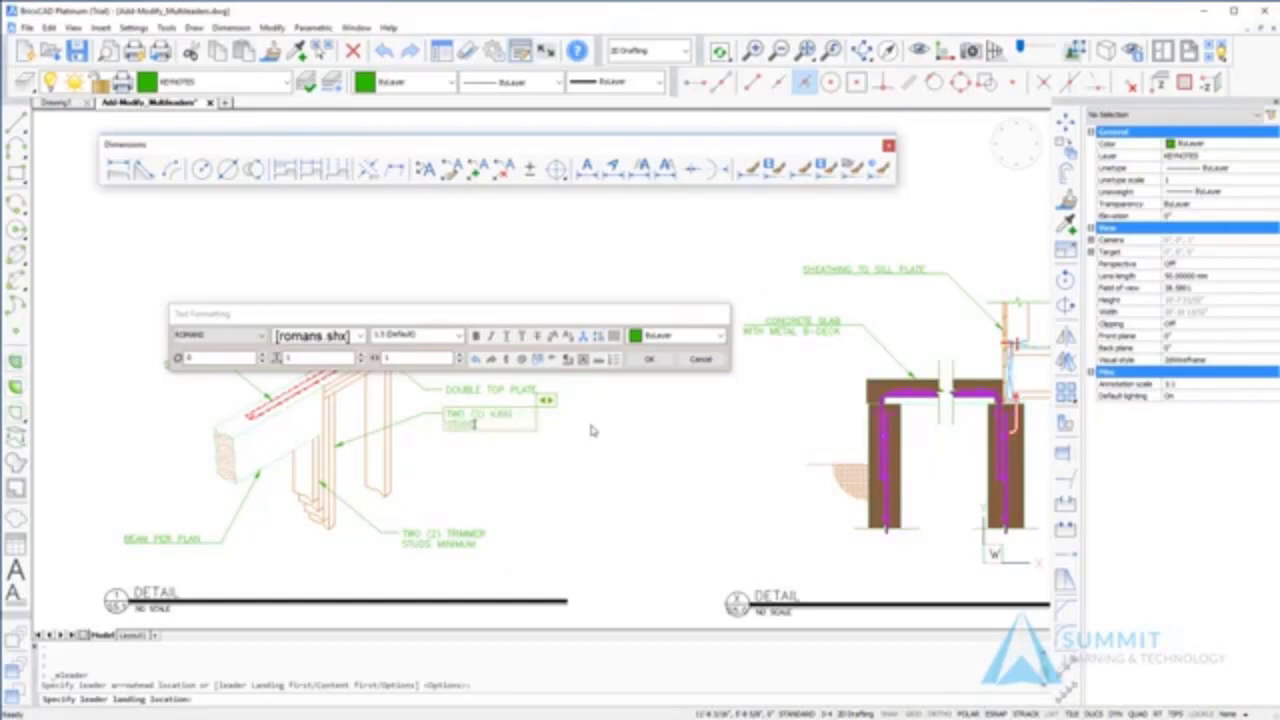
{"action": "type", "text": " MINIMUM"}
{"action": "left_click", "coordinate": [592, 484]}
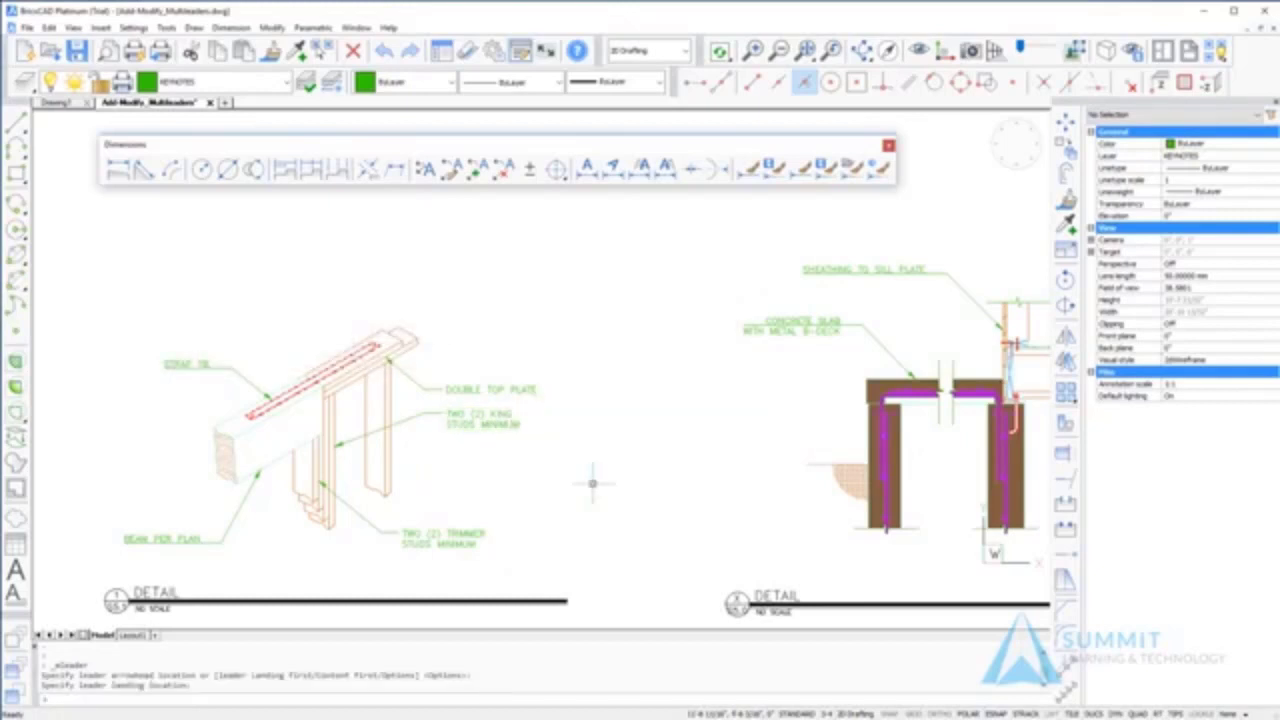
Reopen the multileader styles and make Text-Leader45 the current style.
{"action": "type", "text": "mleader"}
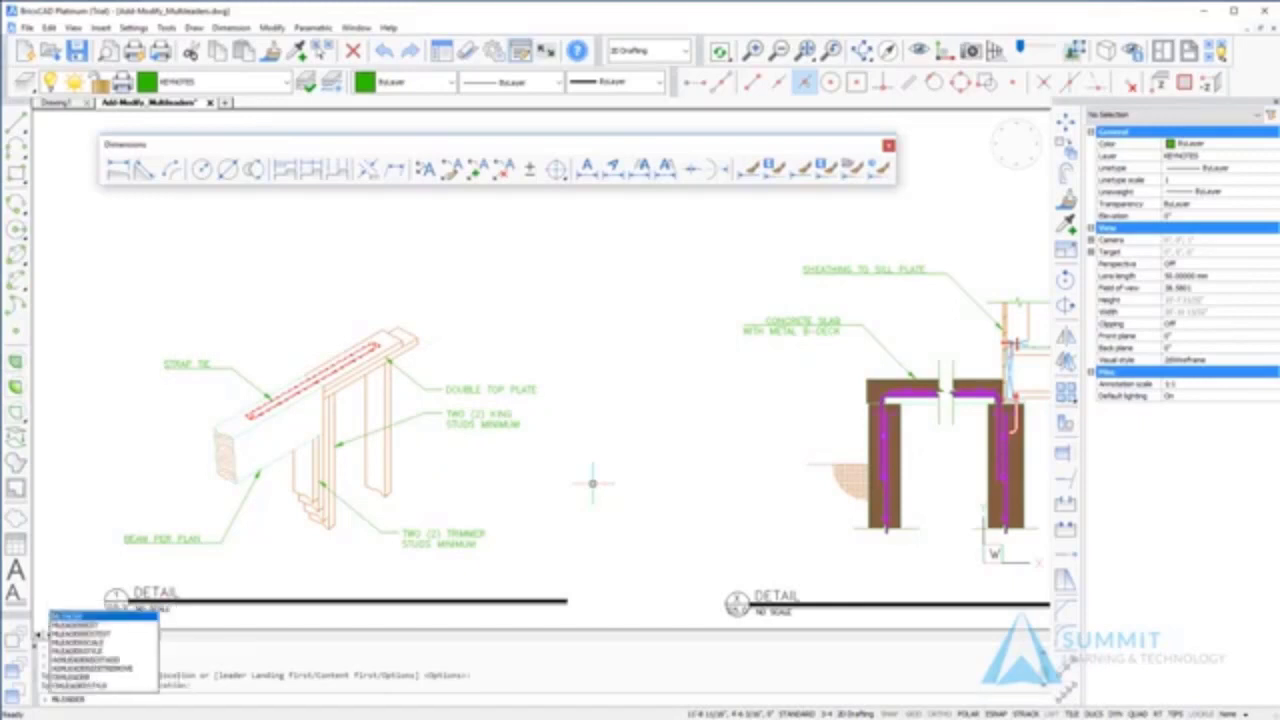
{"action": "left_click", "coordinate": [89, 650]}
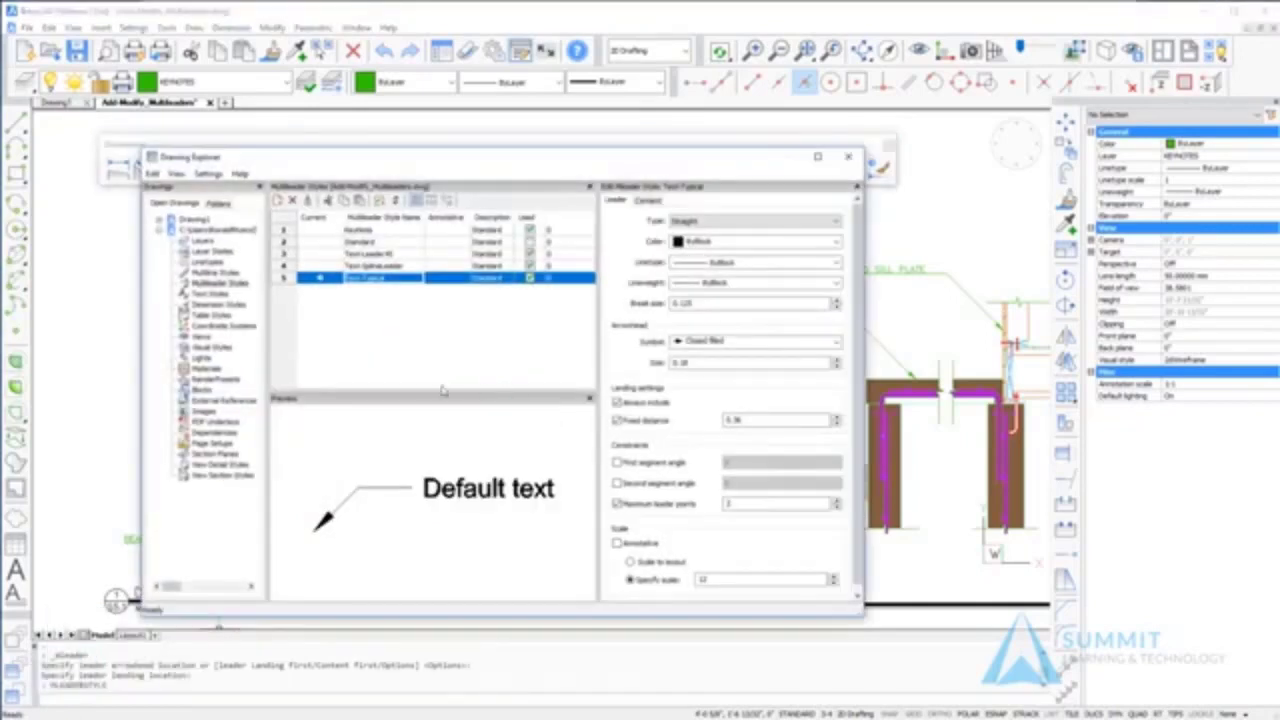
{"action": "left_click", "coordinate": [318, 256]}
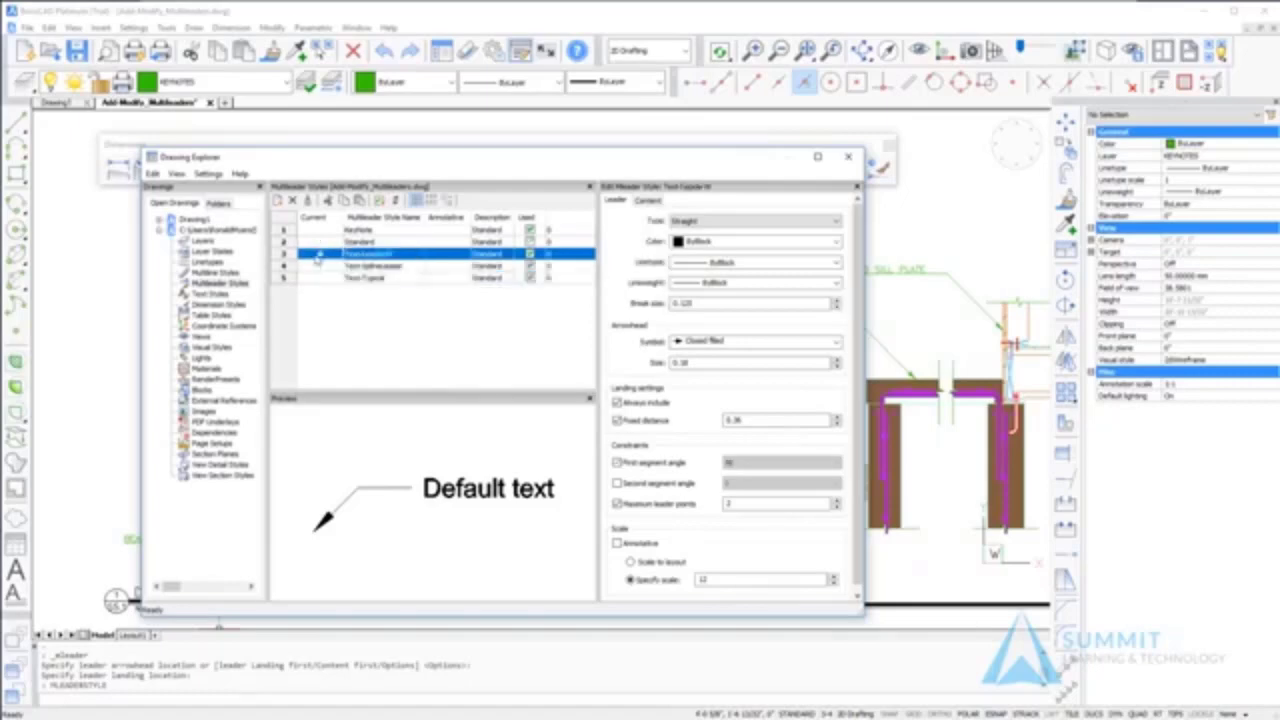
{"action": "left_click", "coordinate": [848, 157]}
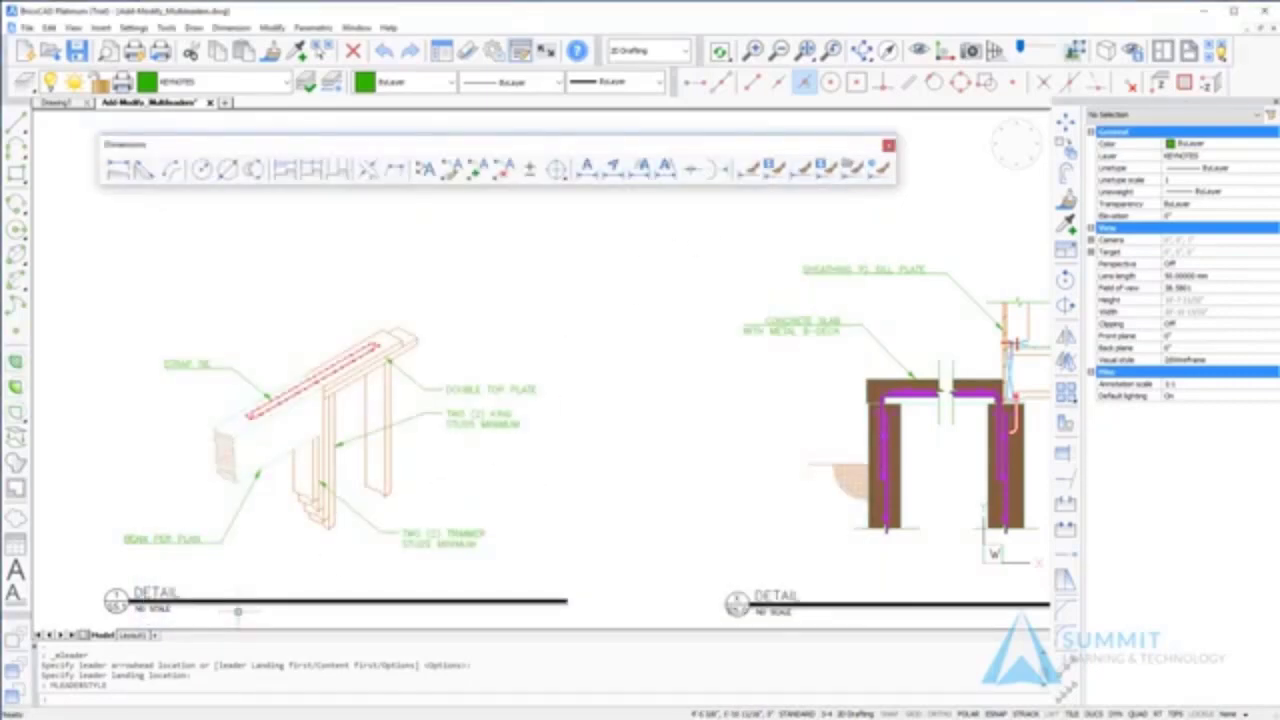
{"action": "middle_click_drag", "start_coordinate": [764, 482], "coordinate": [597, 458]}
{"action": "scroll", "coordinate": [649, 420], "scroll_direction": "up", "scroll_amount": 2}
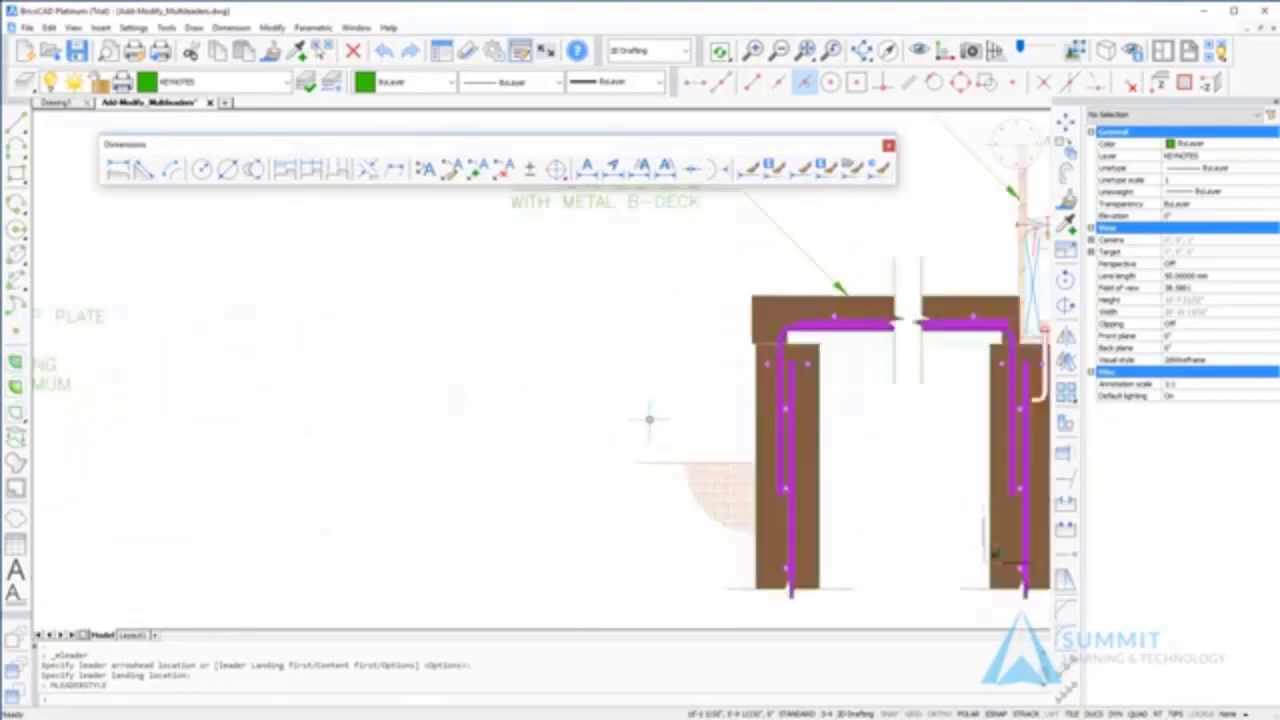
{"action": "scroll", "coordinate": [649, 420], "scroll_direction": "down", "scroll_amount": 1}
{"action": "middle_click_drag", "start_coordinate": [666, 403], "coordinate": [598, 426]}
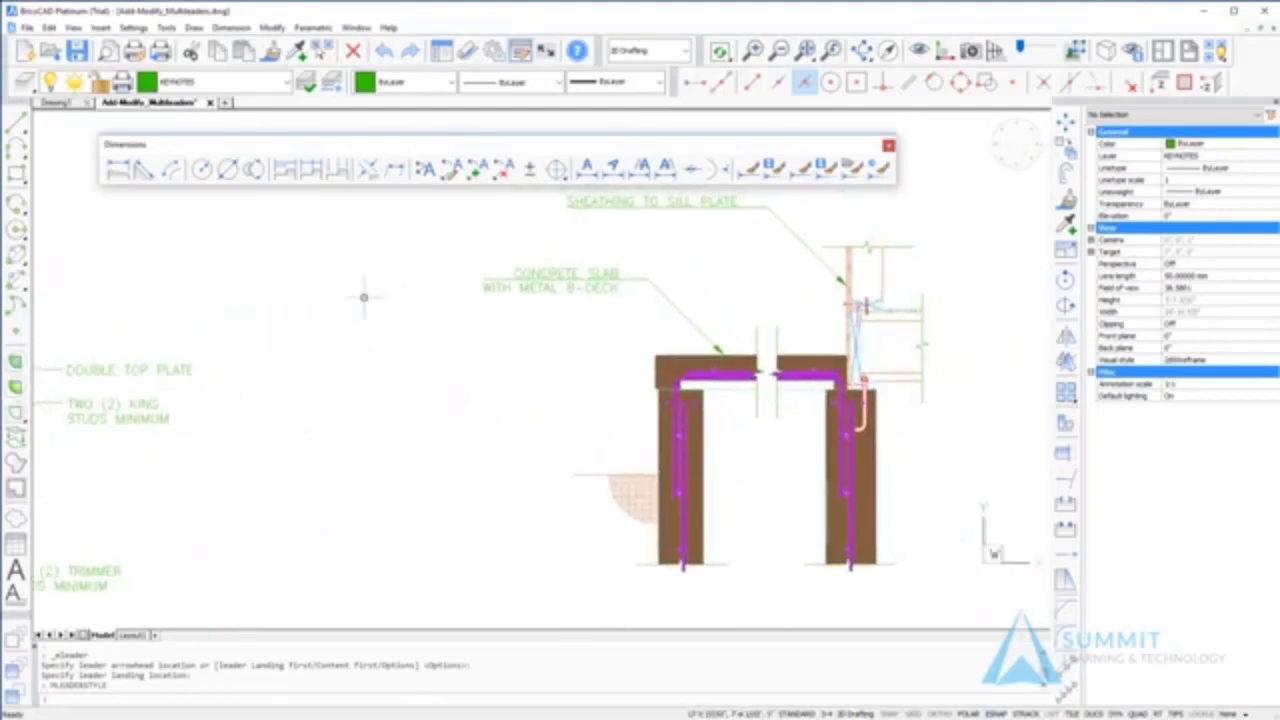
{"action": "left_click", "coordinate": [426, 169]}
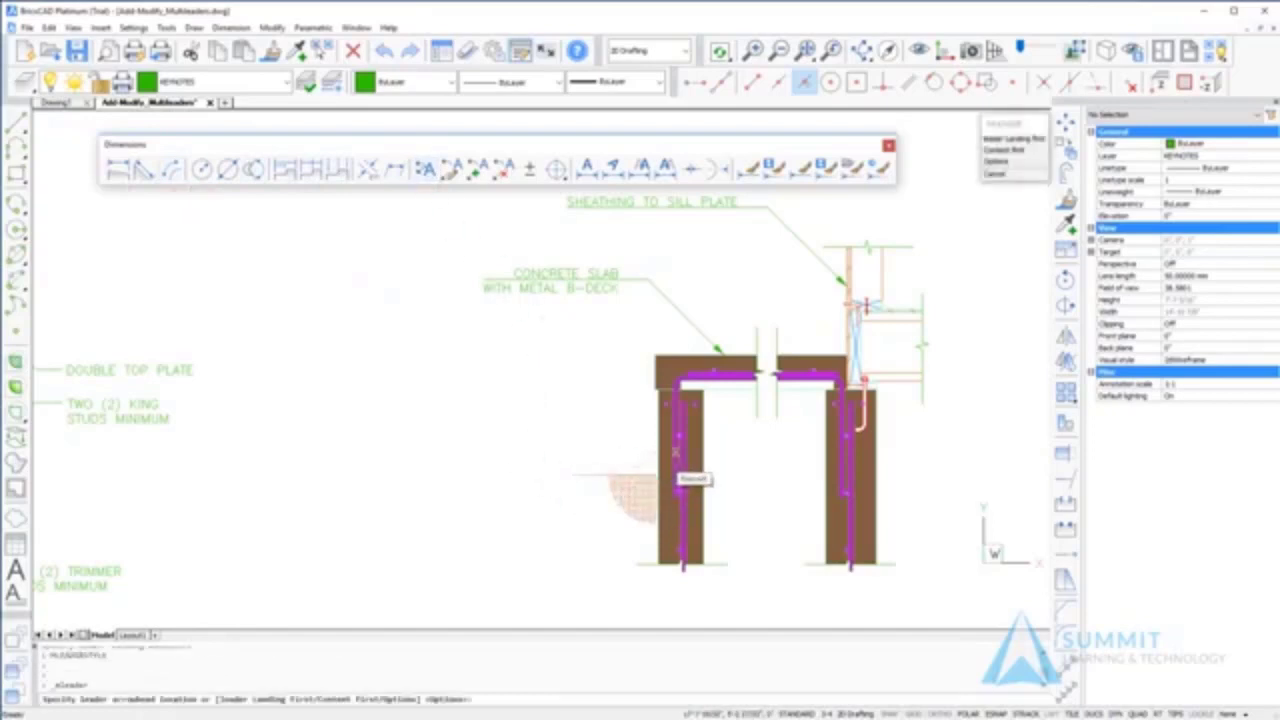
{"action": "left_click", "coordinate": [682, 479]}
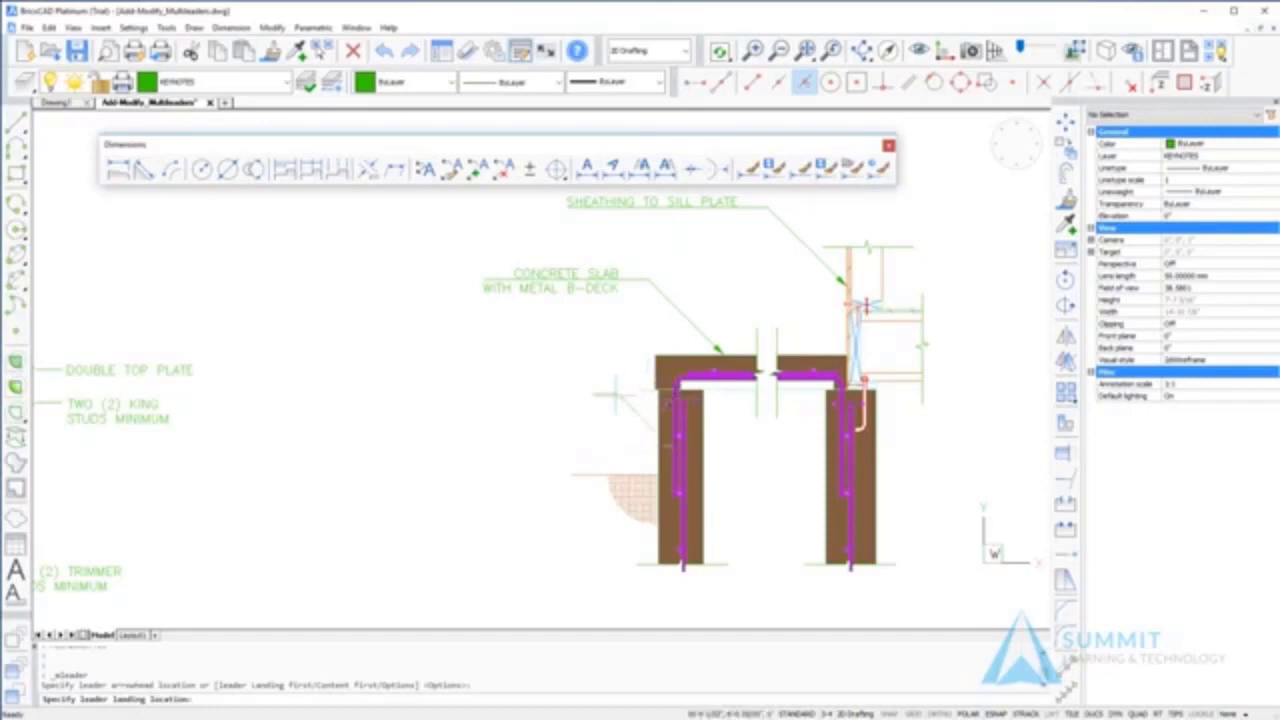
{"action": "left_click", "coordinate": [577, 377]}
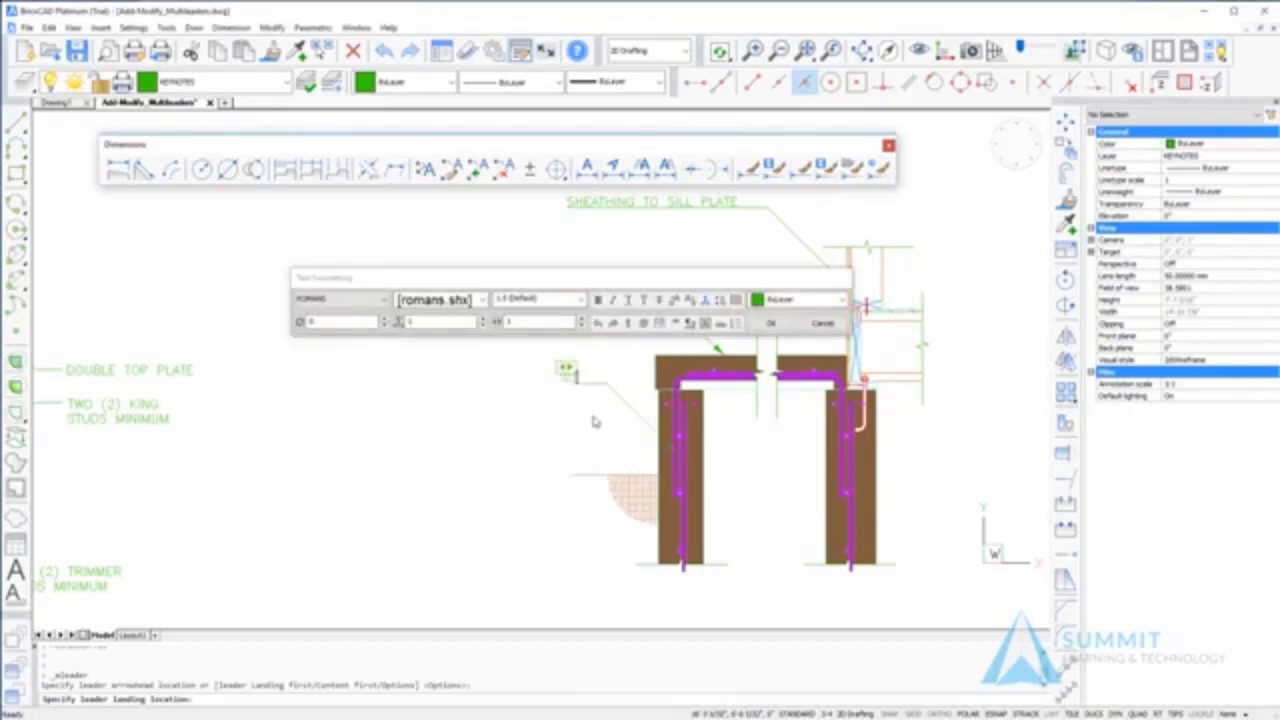
{"action": "type", "text": "#4 DOW"}
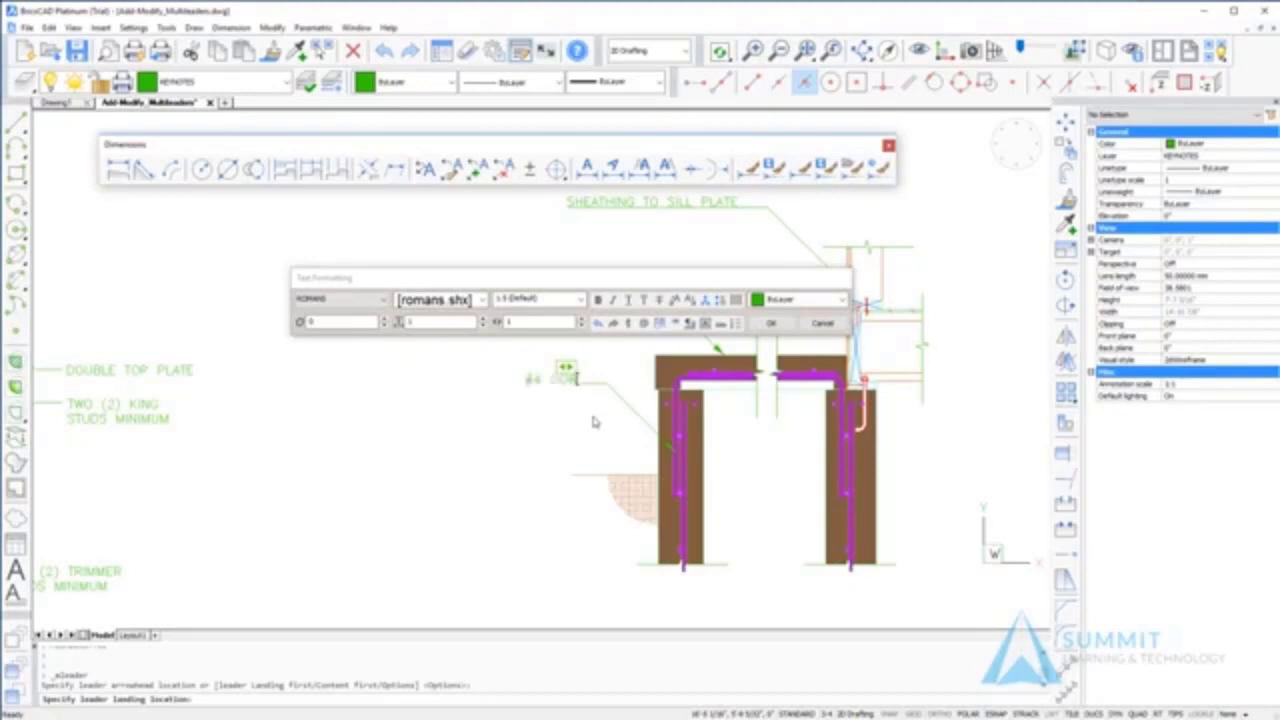
{"action": "type", "text": "ELS @24\" O.C."}
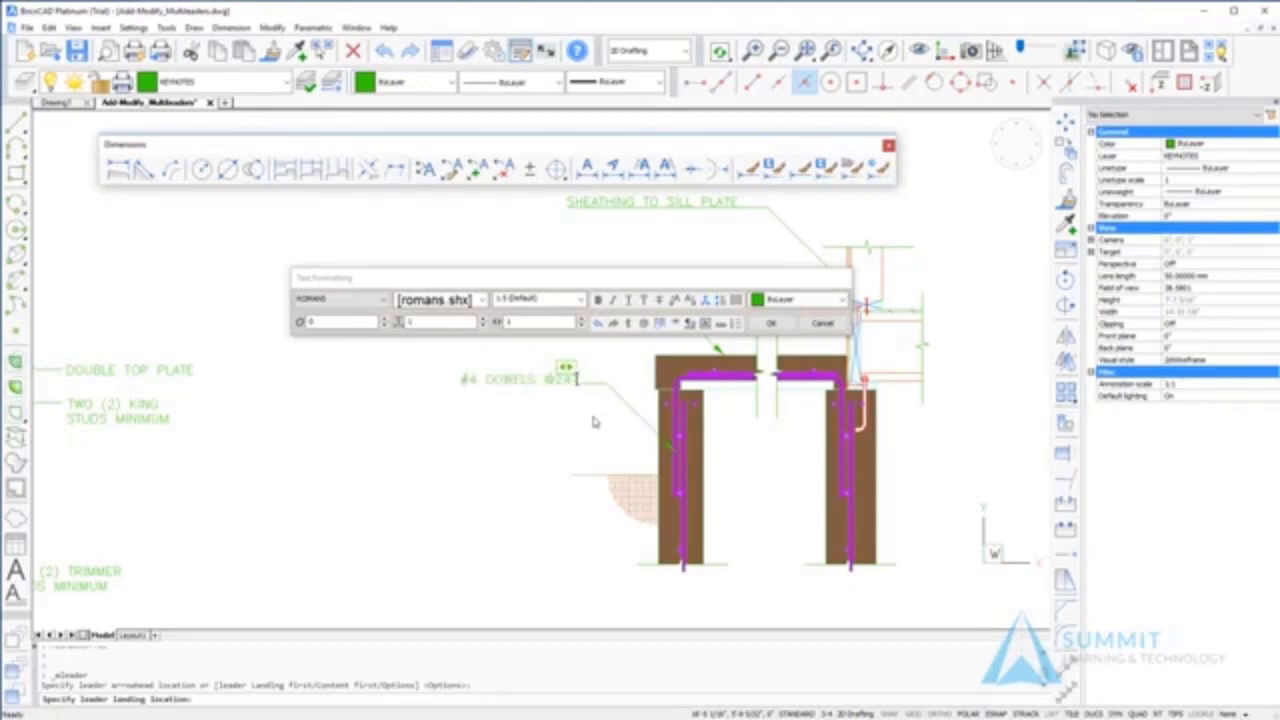
{"action": "left_click", "coordinate": [506, 477]}
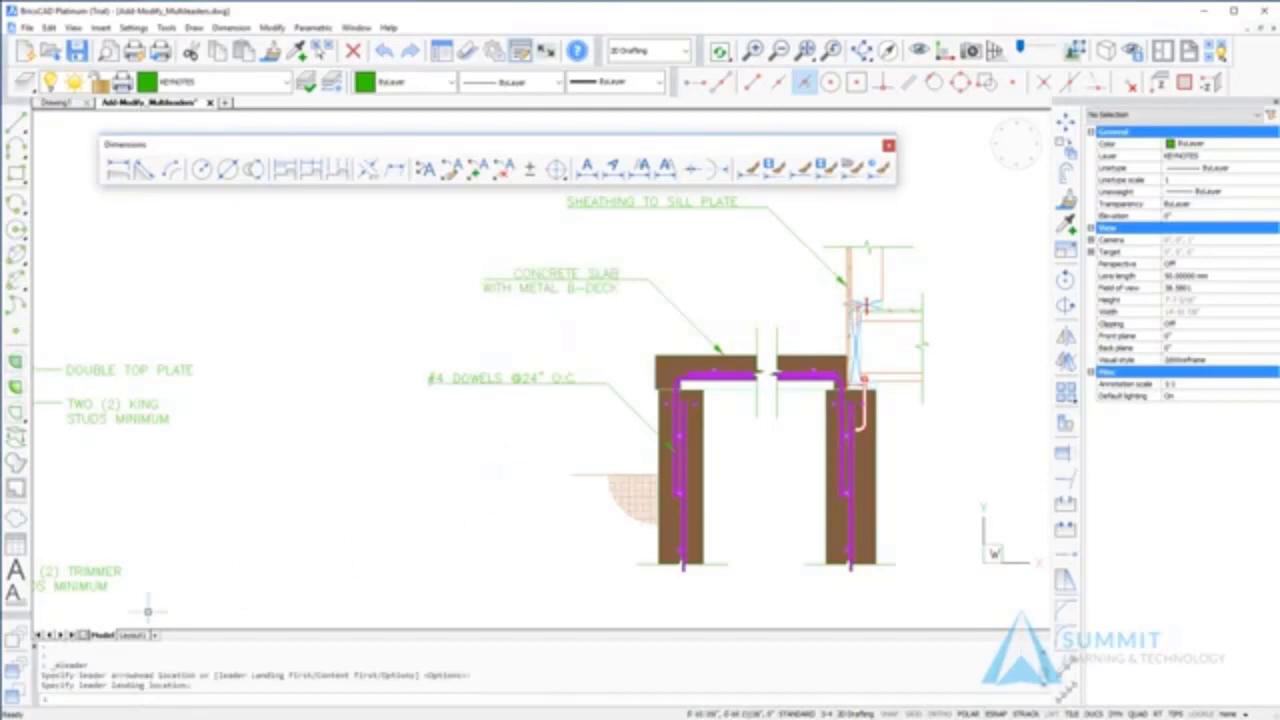
Add a multileader from the outer face of the second detail's right wall, with the text FOUNDATION WALL.
{"action": "left_click", "coordinate": [428, 168]}
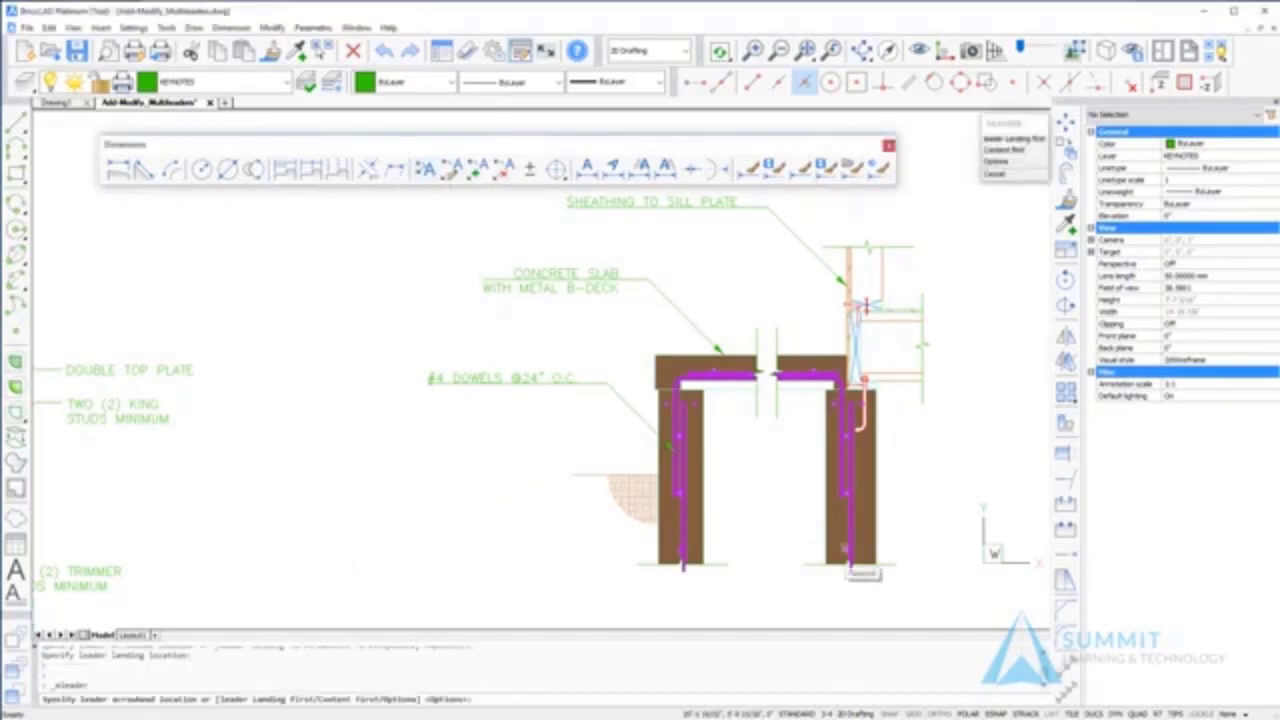
{"action": "left_click", "coordinate": [878, 460]}
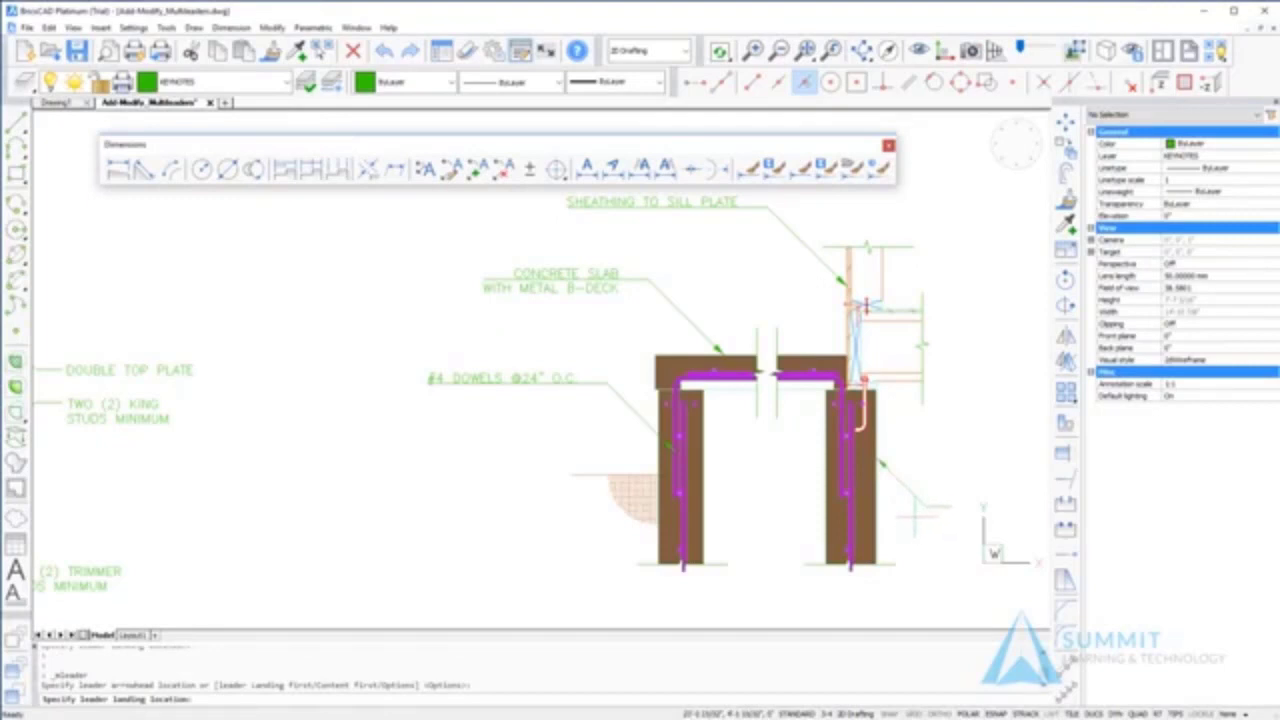
{"action": "left_click", "coordinate": [965, 514]}
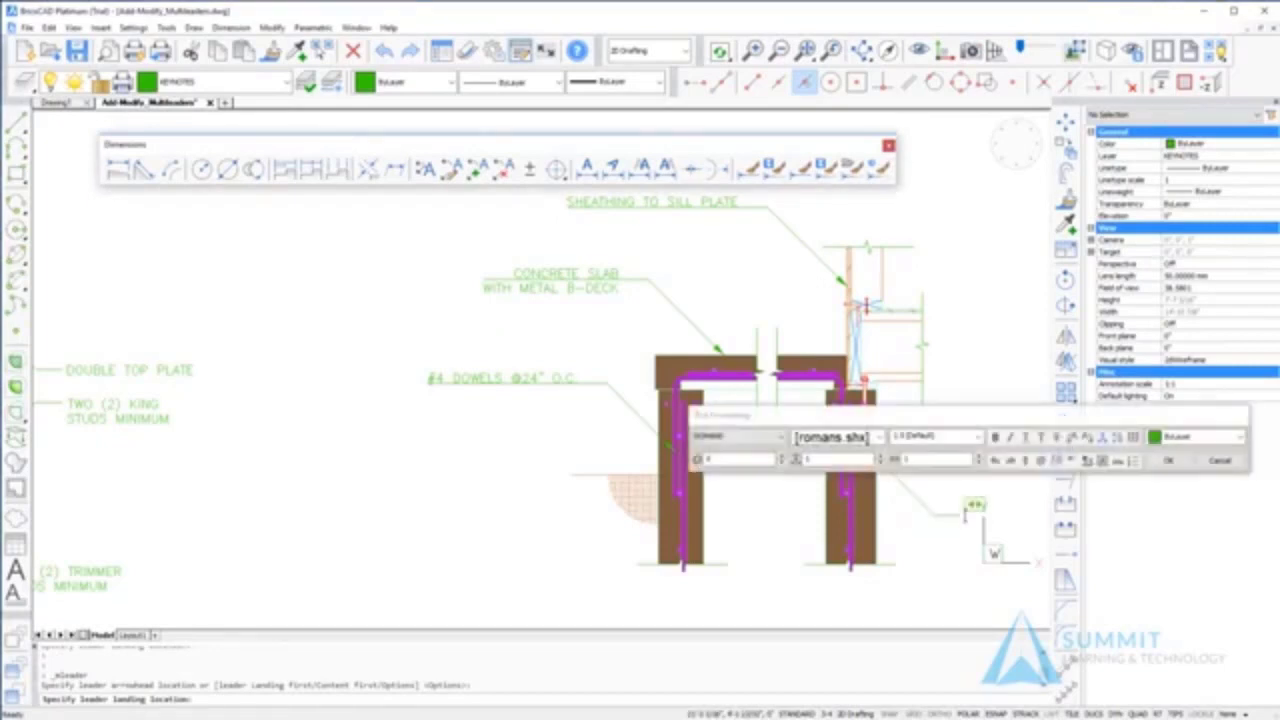
{"action": "type", "text": "FOUNDATION WALL"}
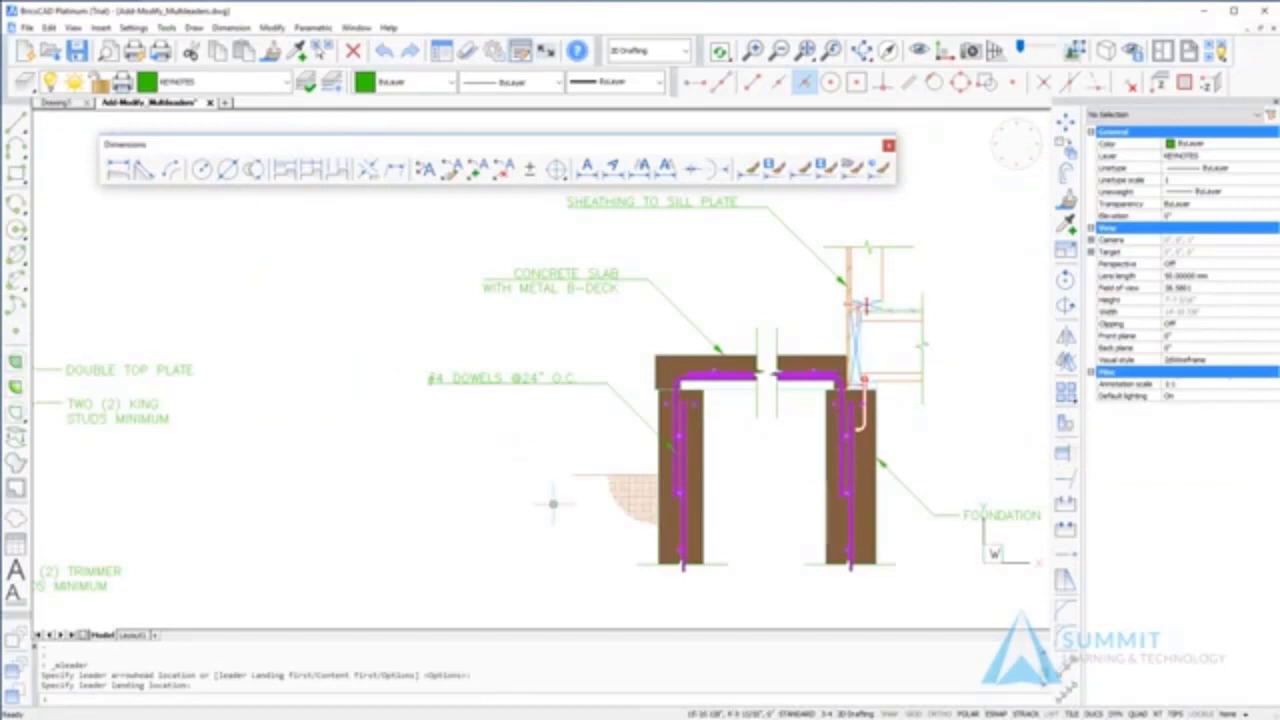
Reopen the multileader styles and make Text-SplineLeader the current style.
{"action": "type", "text": "MLEADER"}
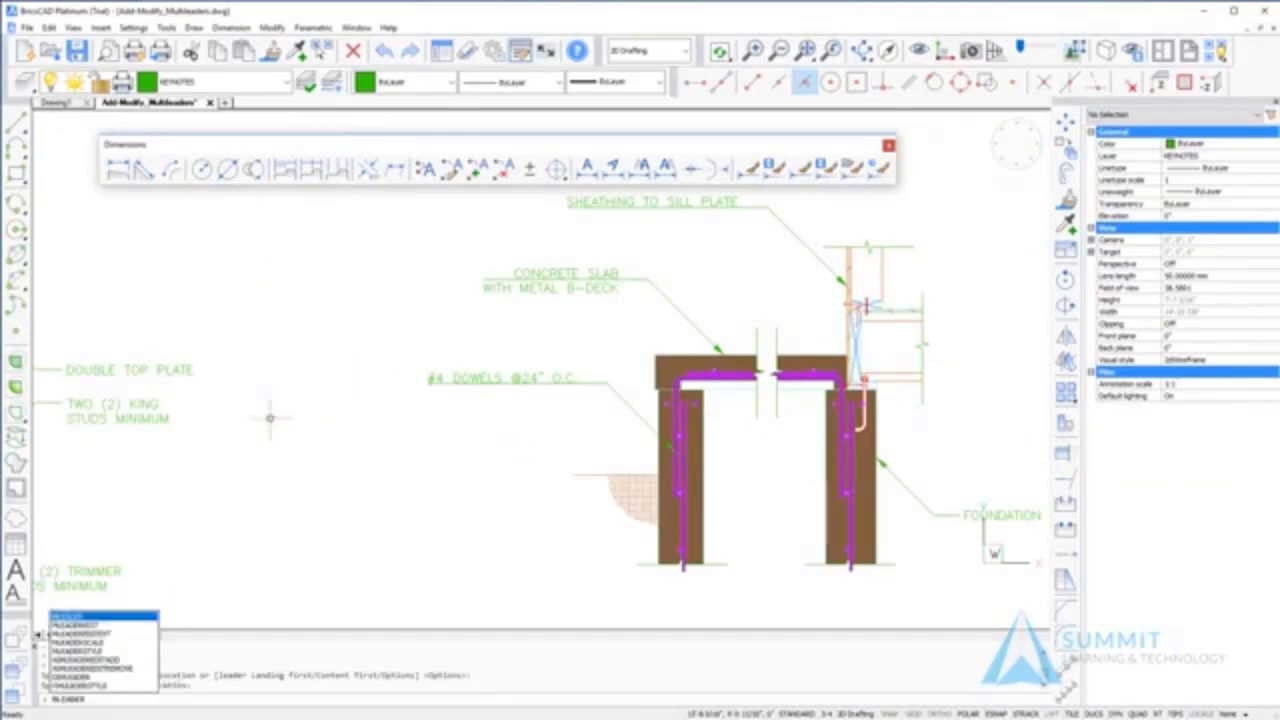
{"action": "left_click", "coordinate": [87, 652]}
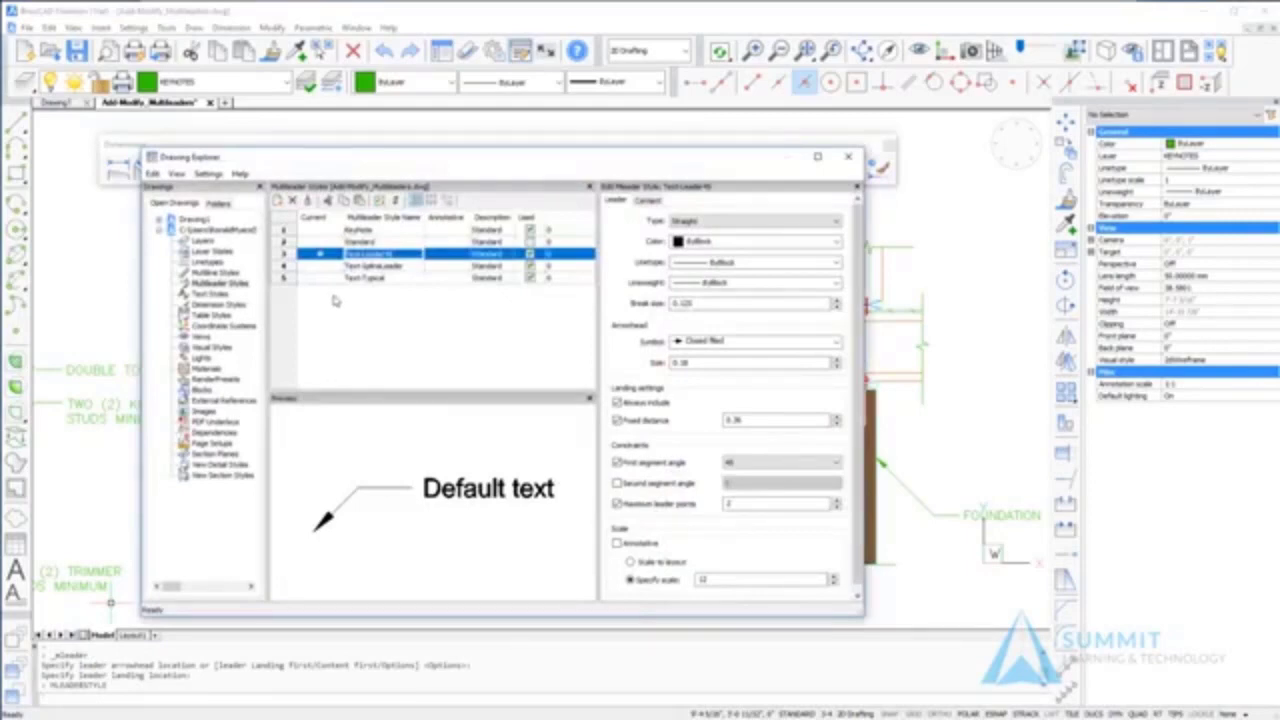
{"action": "left_click", "coordinate": [334, 266]}
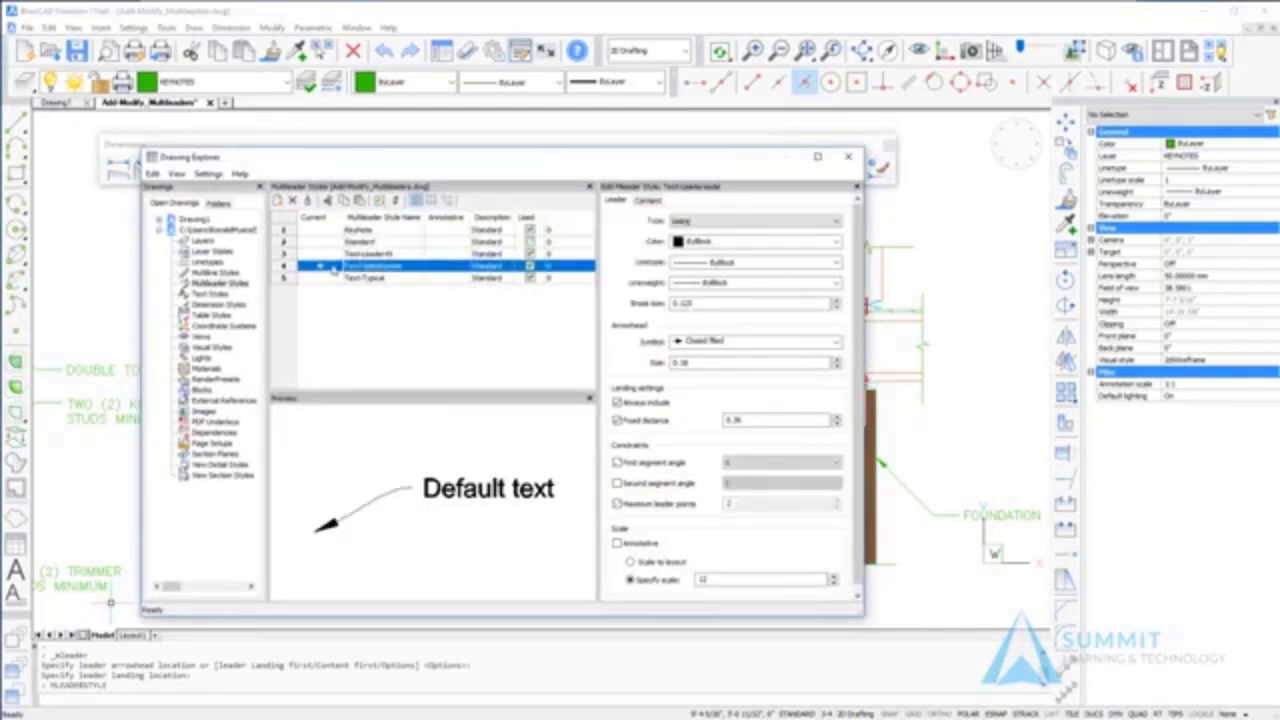
{"action": "left_click", "coordinate": [848, 158]}
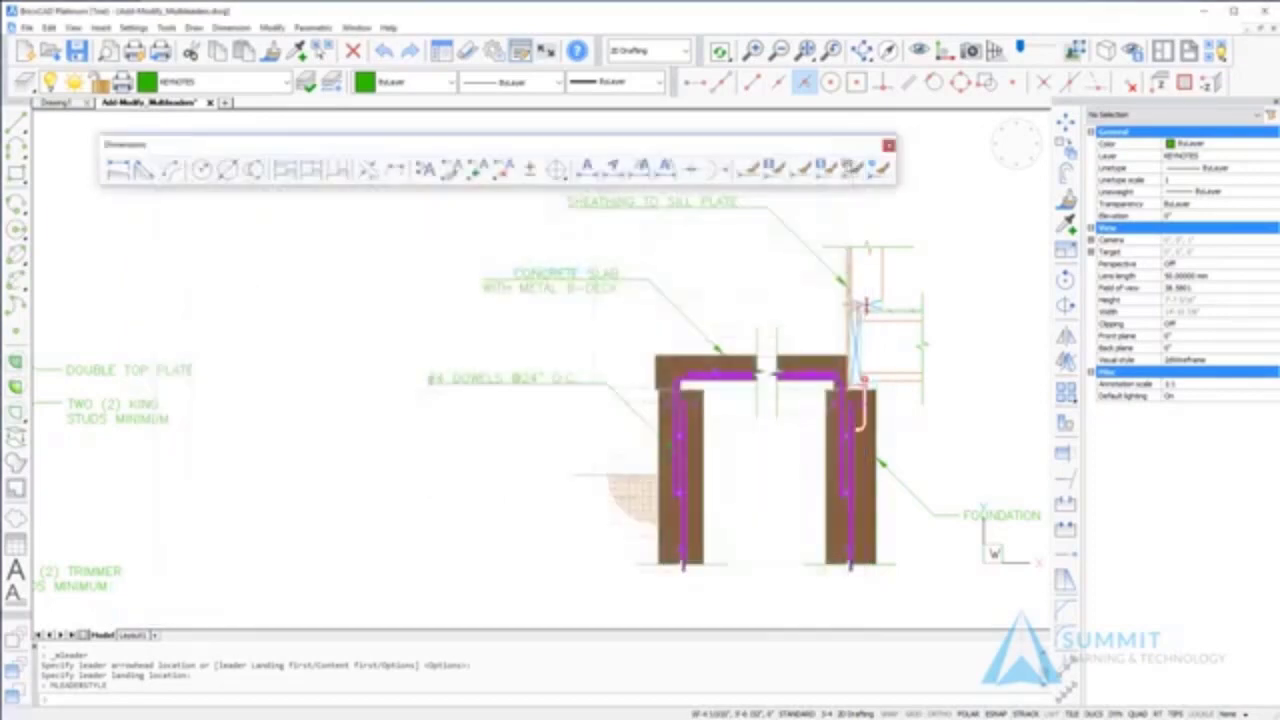
Draw a curved multileader in the retaining wall detail, from the wall near its break line through several points to the open area left of it.
{"action": "scroll", "coordinate": [443, 540], "scroll_direction": "down", "scroll_amount": 2}
{"action": "scroll", "coordinate": [443, 540], "scroll_direction": "down", "scroll_amount": 3}
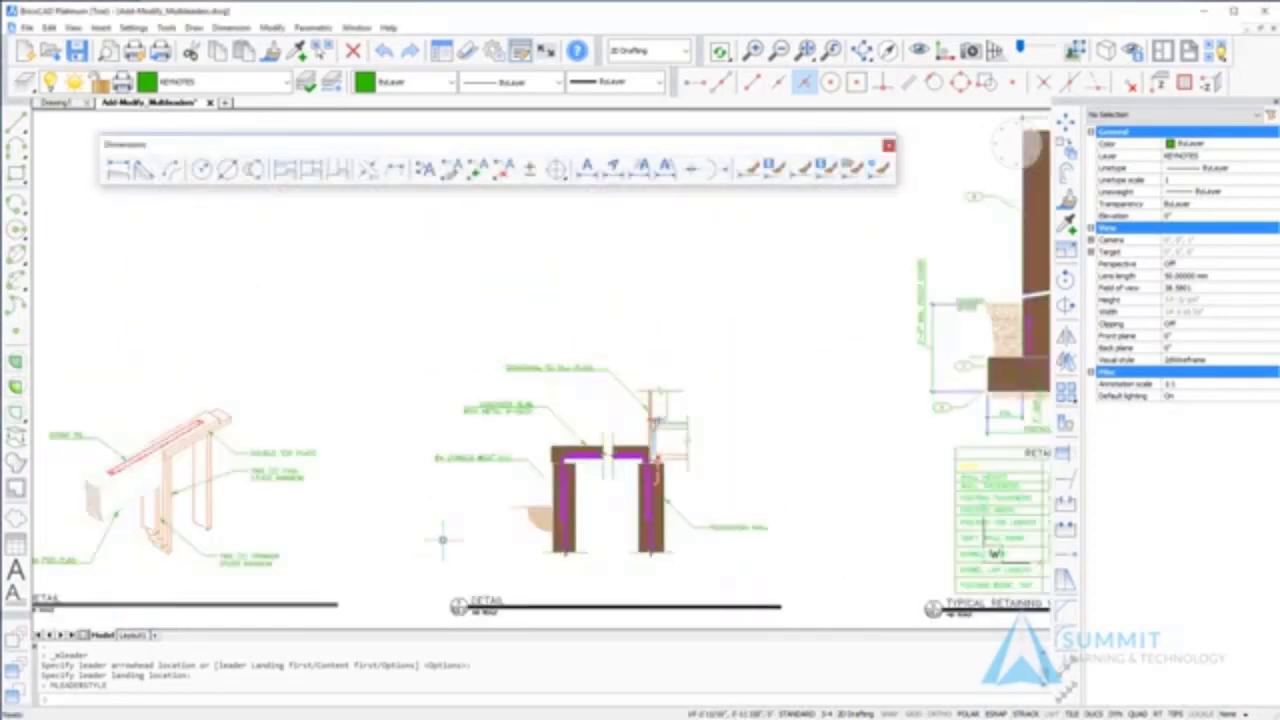
{"action": "scroll", "coordinate": [603, 380], "scroll_direction": "up", "scroll_amount": 3}
{"action": "middle_click_drag", "start_coordinate": [634, 380], "coordinate": [382, 498]}
{"action": "scroll", "coordinate": [555, 436], "scroll_direction": "up", "scroll_amount": 2}
{"action": "middle_click_drag", "start_coordinate": [555, 436], "coordinate": [514, 438]}
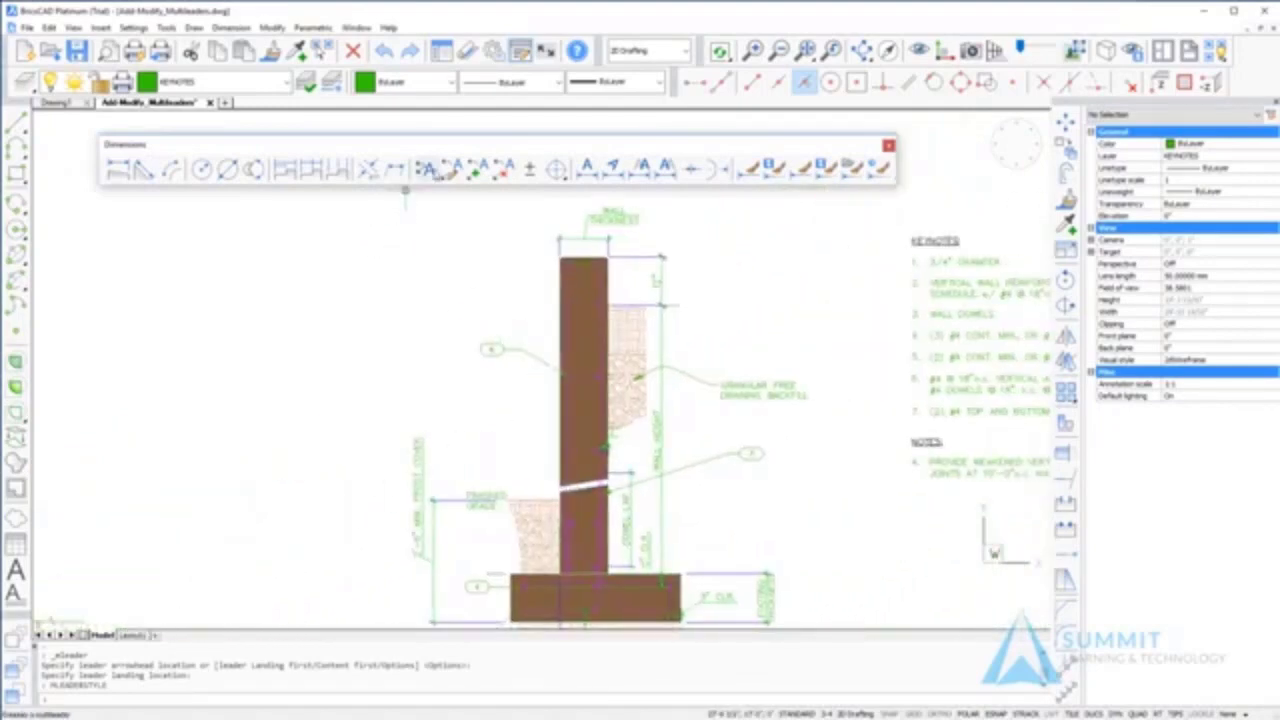
{"action": "left_click", "coordinate": [426, 168]}
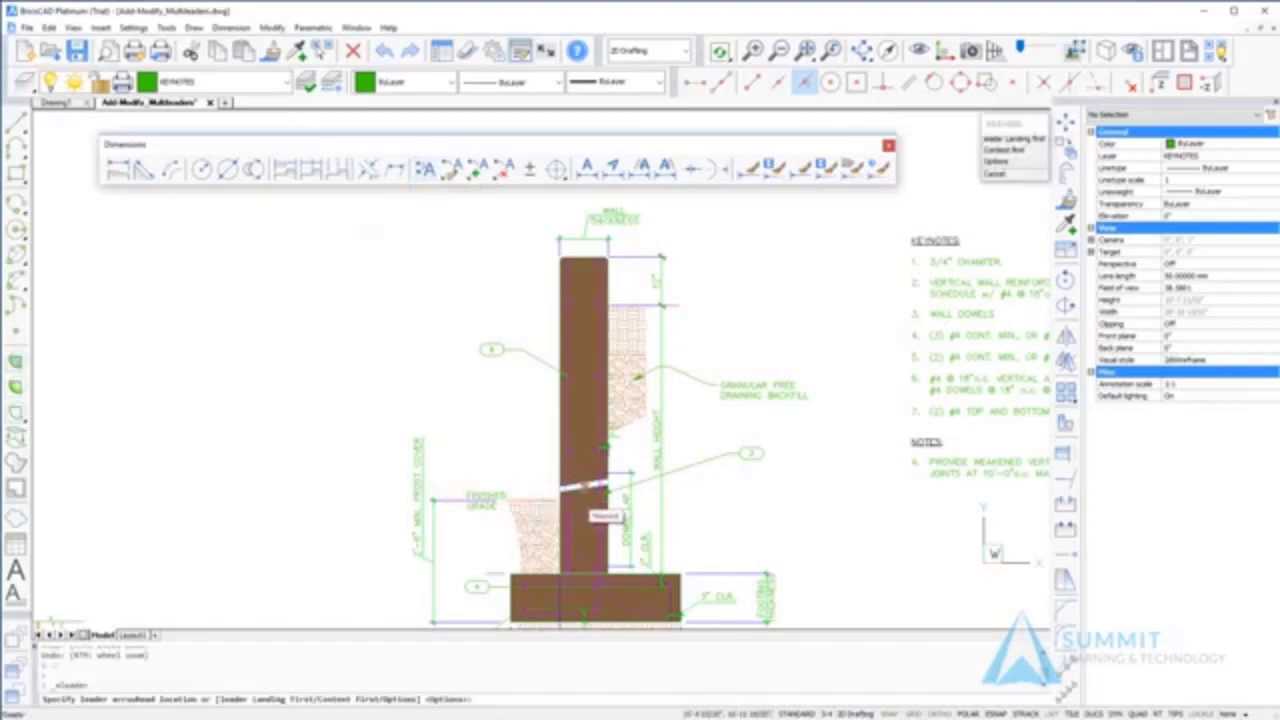
{"action": "left_click", "coordinate": [604, 515]}
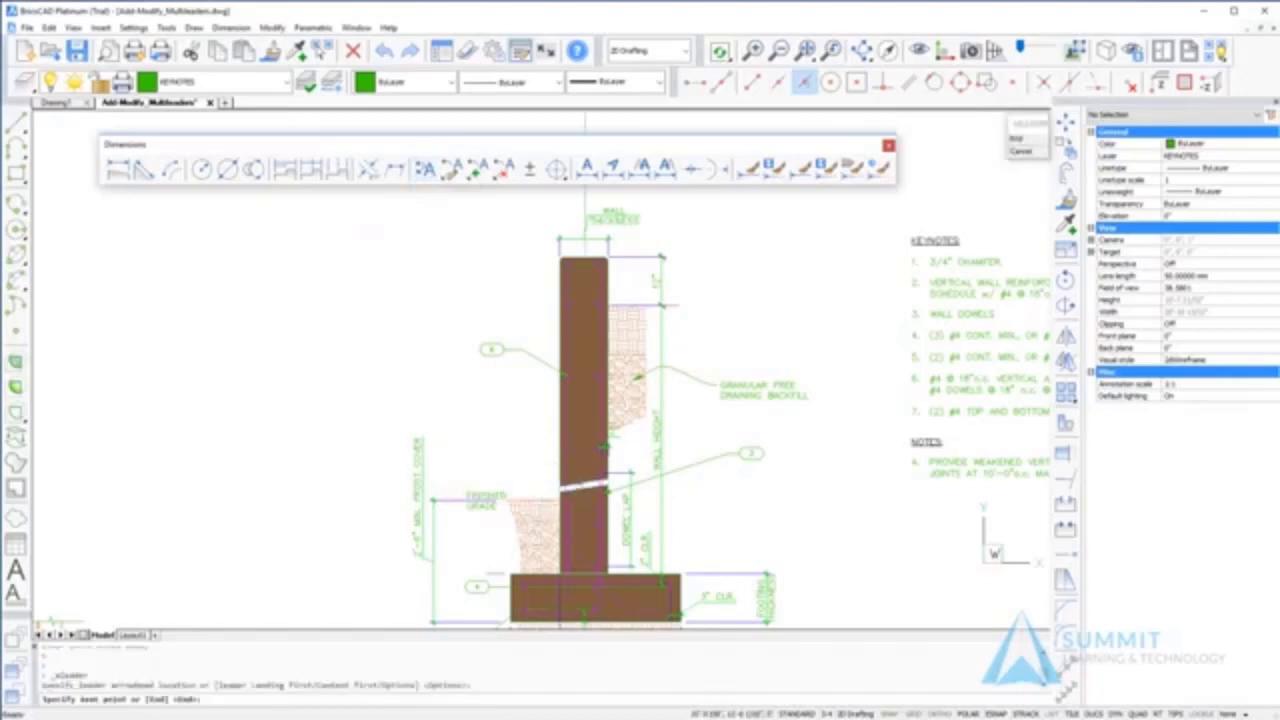
{"action": "left_click", "coordinate": [540, 447]}
{"action": "left_click", "coordinate": [539, 420]}
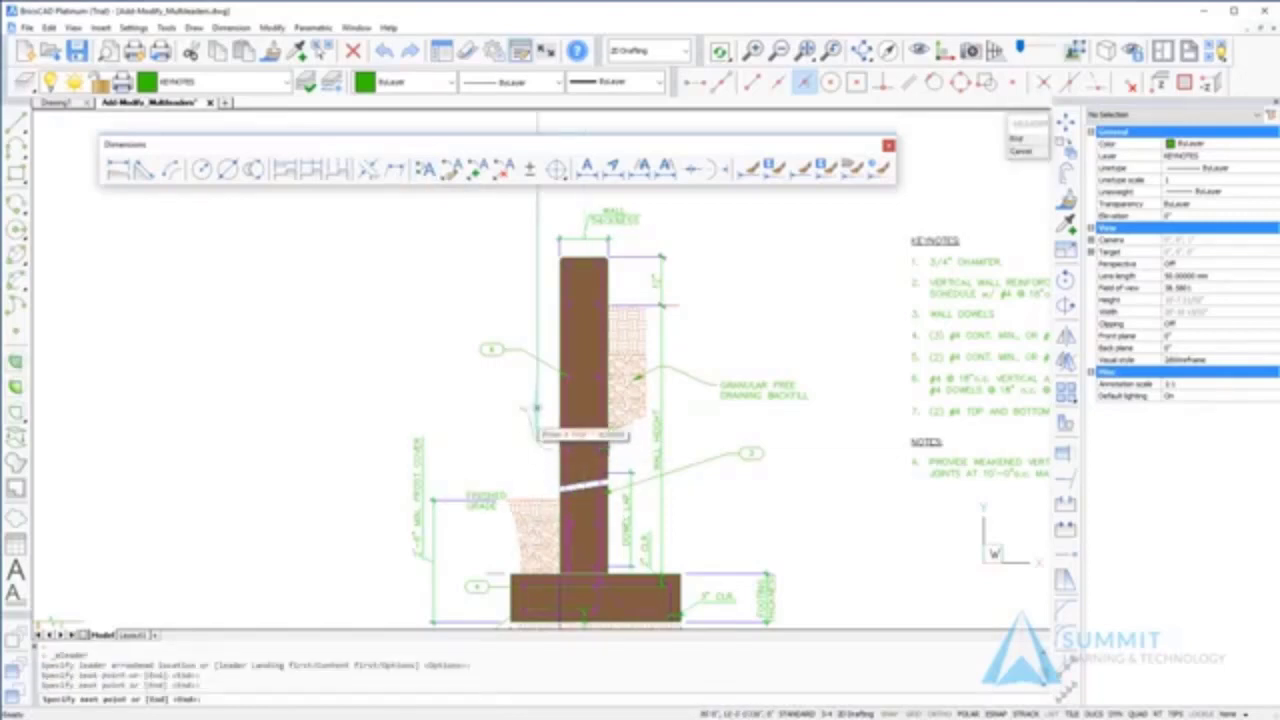
{"action": "left_click", "coordinate": [529, 372]}
{"action": "left_click", "coordinate": [490, 378]}
{"action": "left_click", "coordinate": [457, 380]}
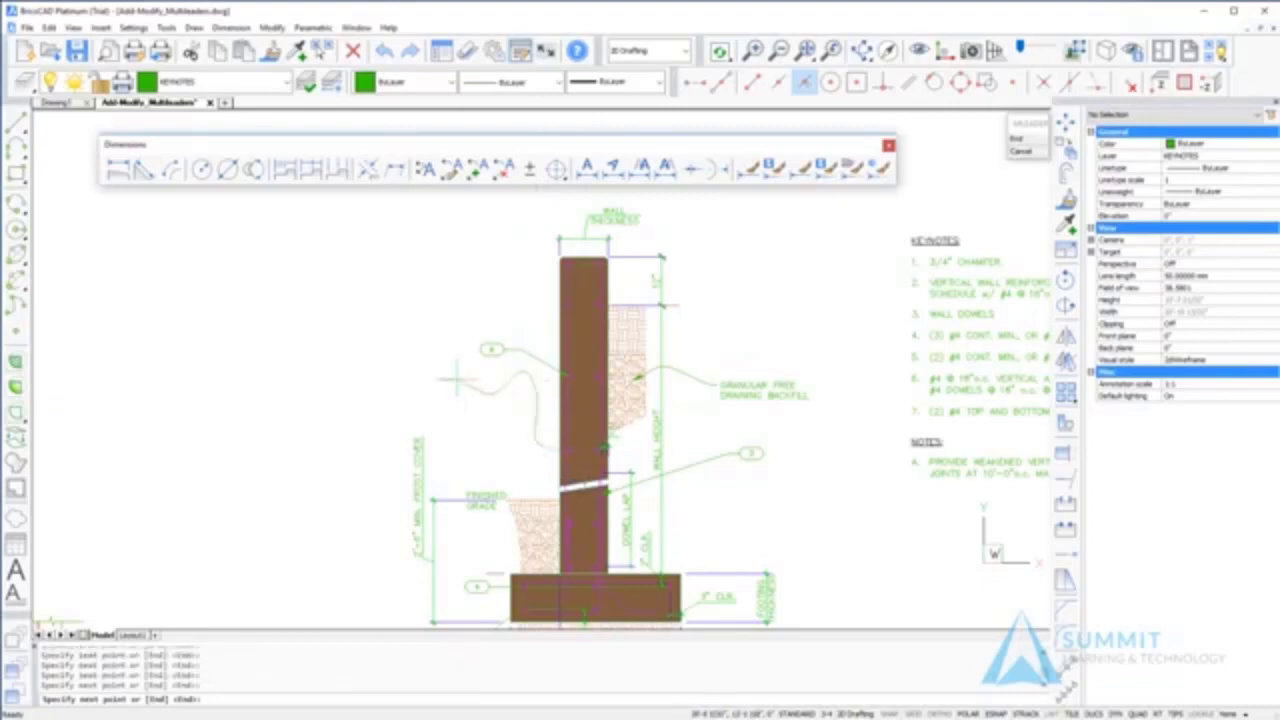
{"action": "key", "text": "Return"}
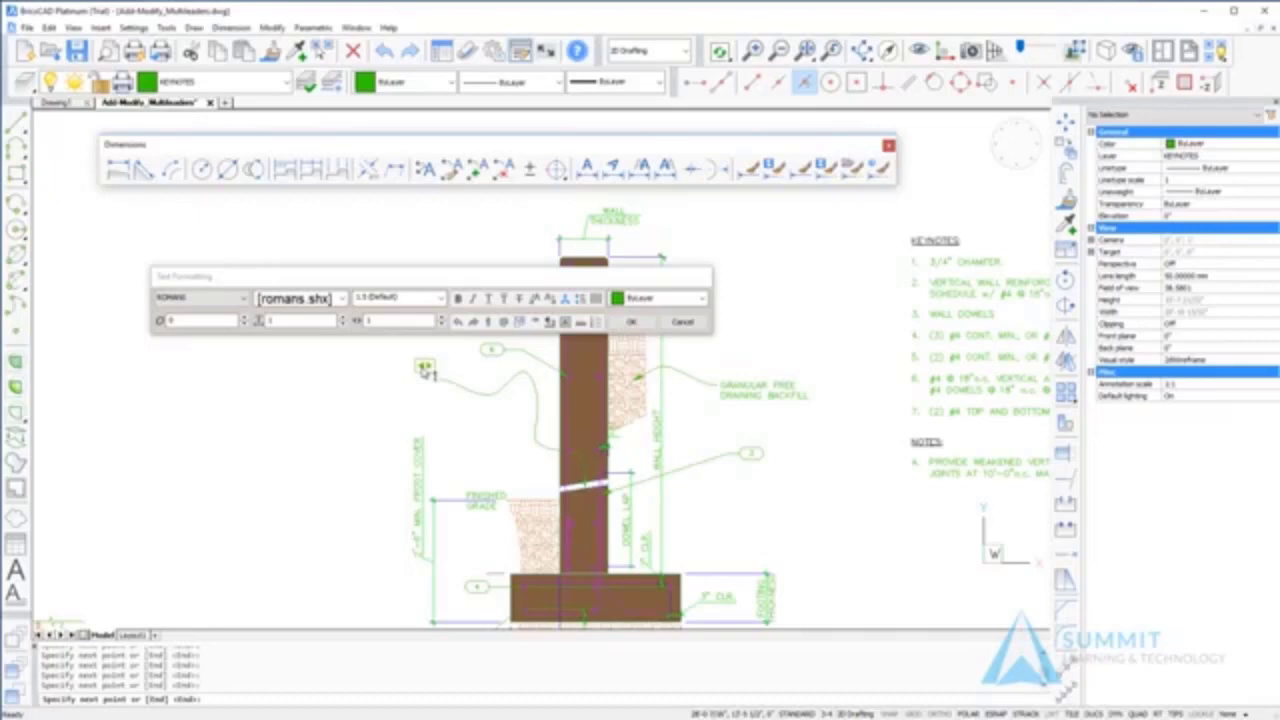
Enter the leader text 2"⌀ WEEP HOLES @4'-0" O.C. MAX and size its text frame so it wraps onto two lines.
{"action": "type", "text": "2\"%%c WEEP"}
{"action": "scroll", "coordinate": [434, 408], "scroll_direction": "up", "scroll_amount": 3}
{"action": "middle_click_drag", "start_coordinate": [434, 408], "coordinate": [434, 484]}
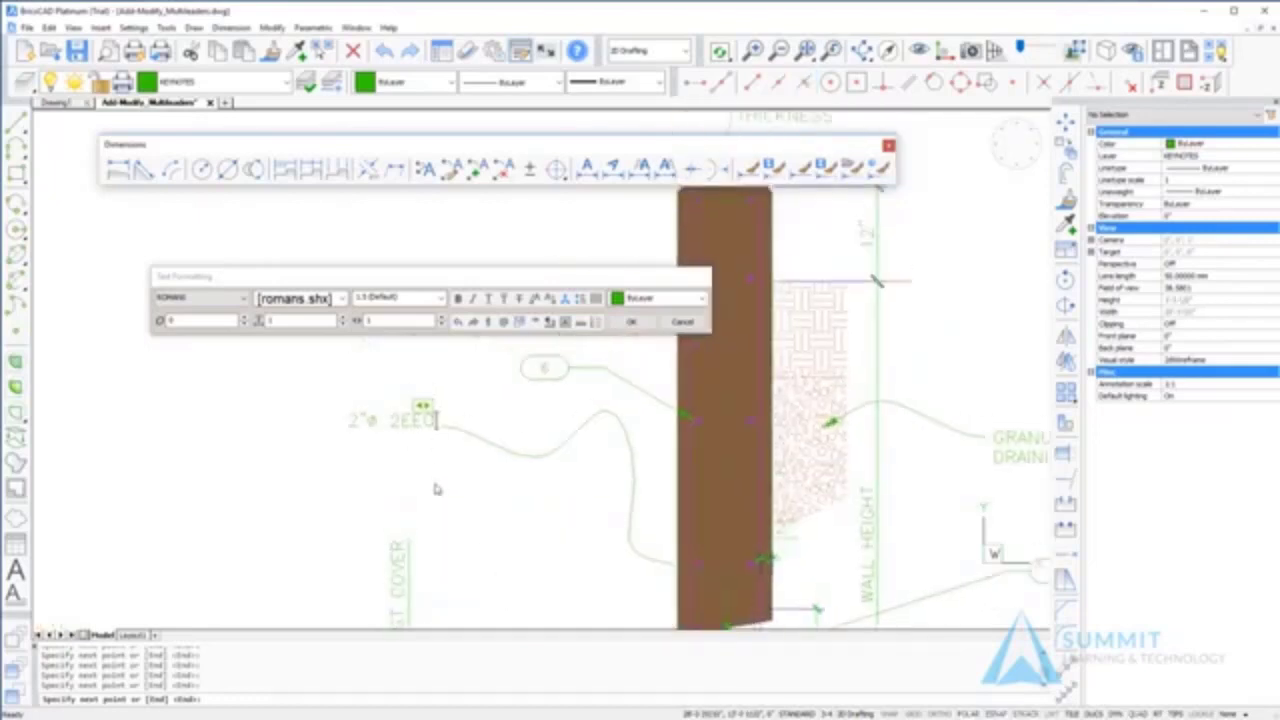
{"action": "type", "text": "HOLES @"}
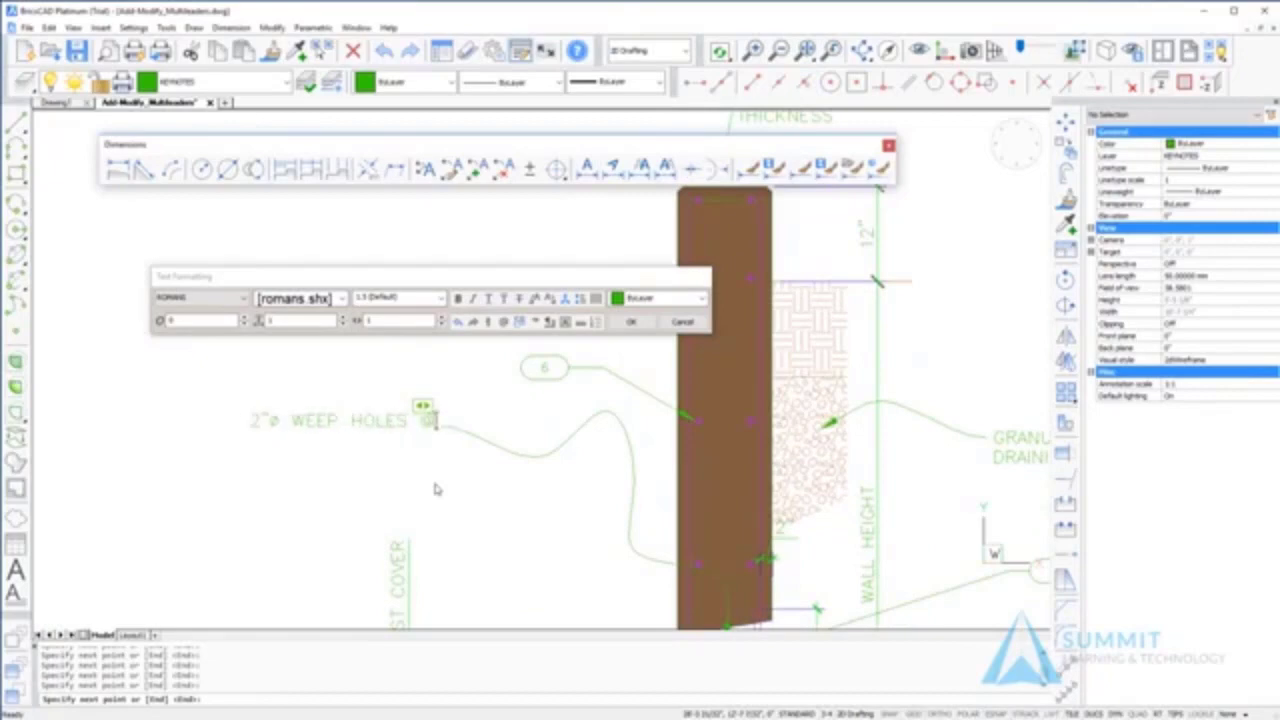
{"action": "type", "text": "4'-0\" O.C. MAX"}
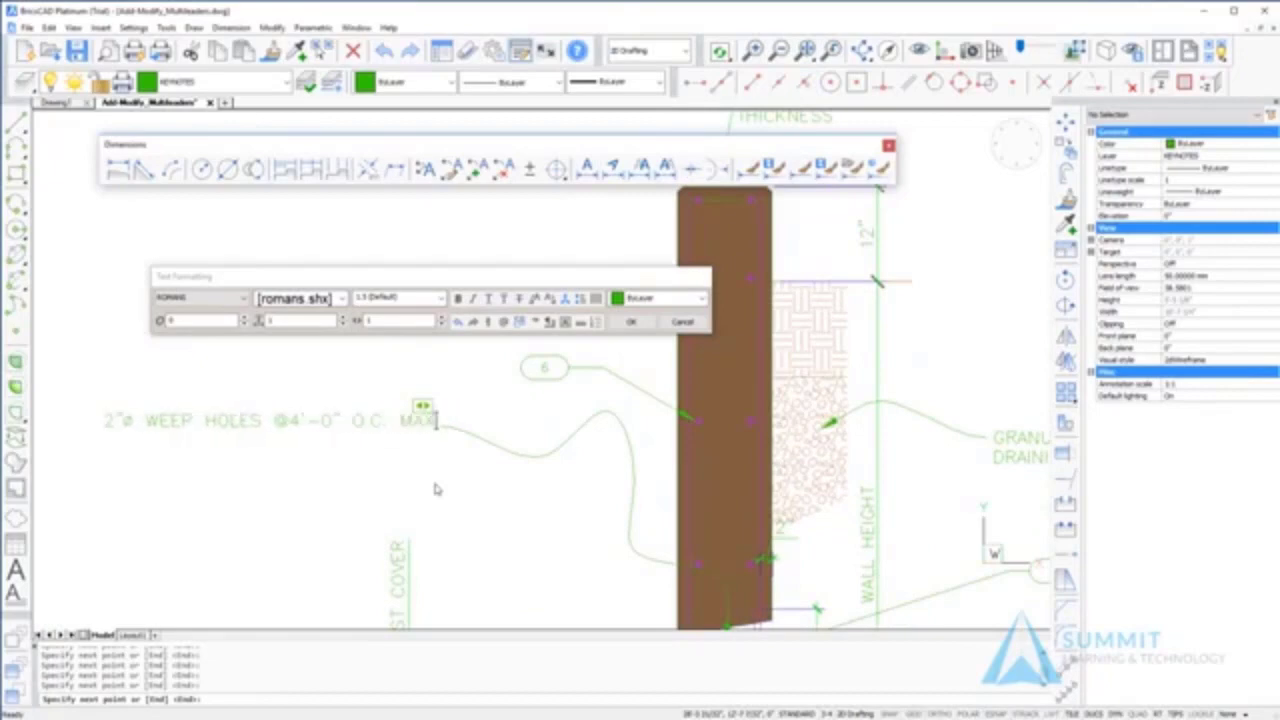
{"action": "left_click_drag", "start_coordinate": [422, 405], "coordinate": [256, 414]}
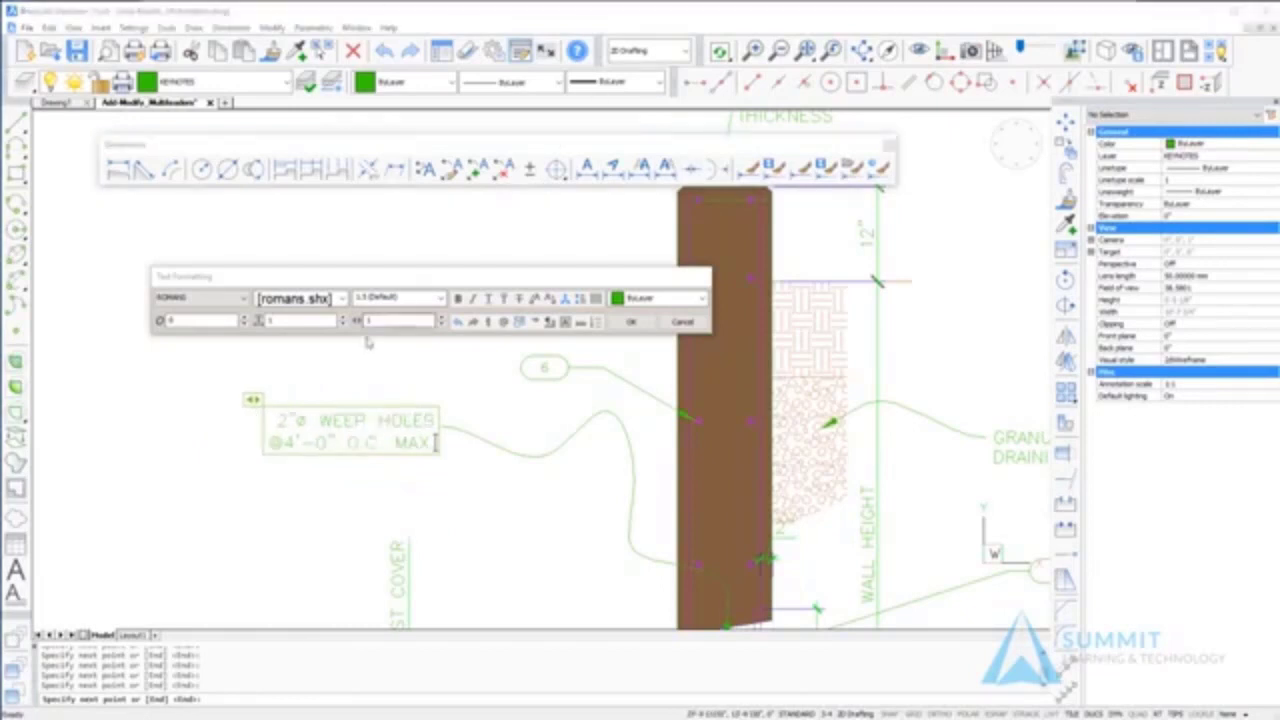
{"action": "left_click", "coordinate": [403, 487]}
{"action": "scroll", "coordinate": [403, 487], "scroll_direction": "down", "scroll_amount": 3}
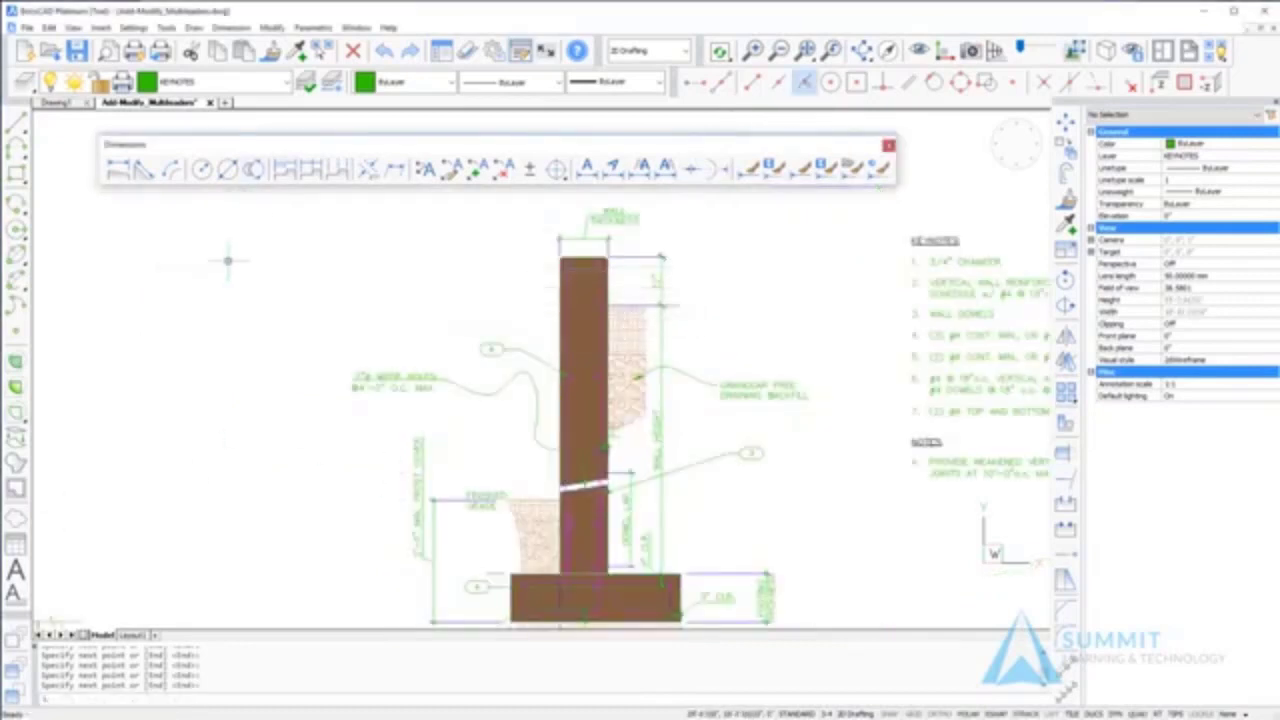
Reopen the multileader styles and make KeyNote the current style.
{"action": "type", "text": "mleader"}
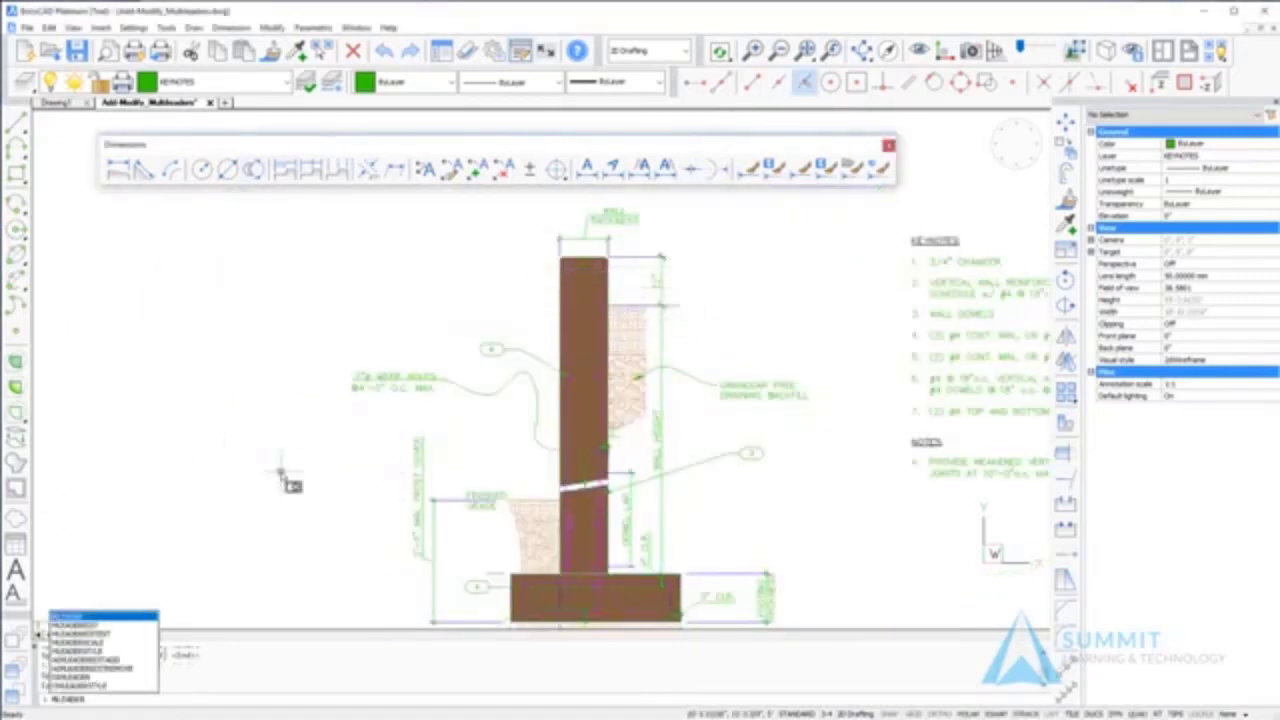
{"action": "left_click", "coordinate": [101, 656]}
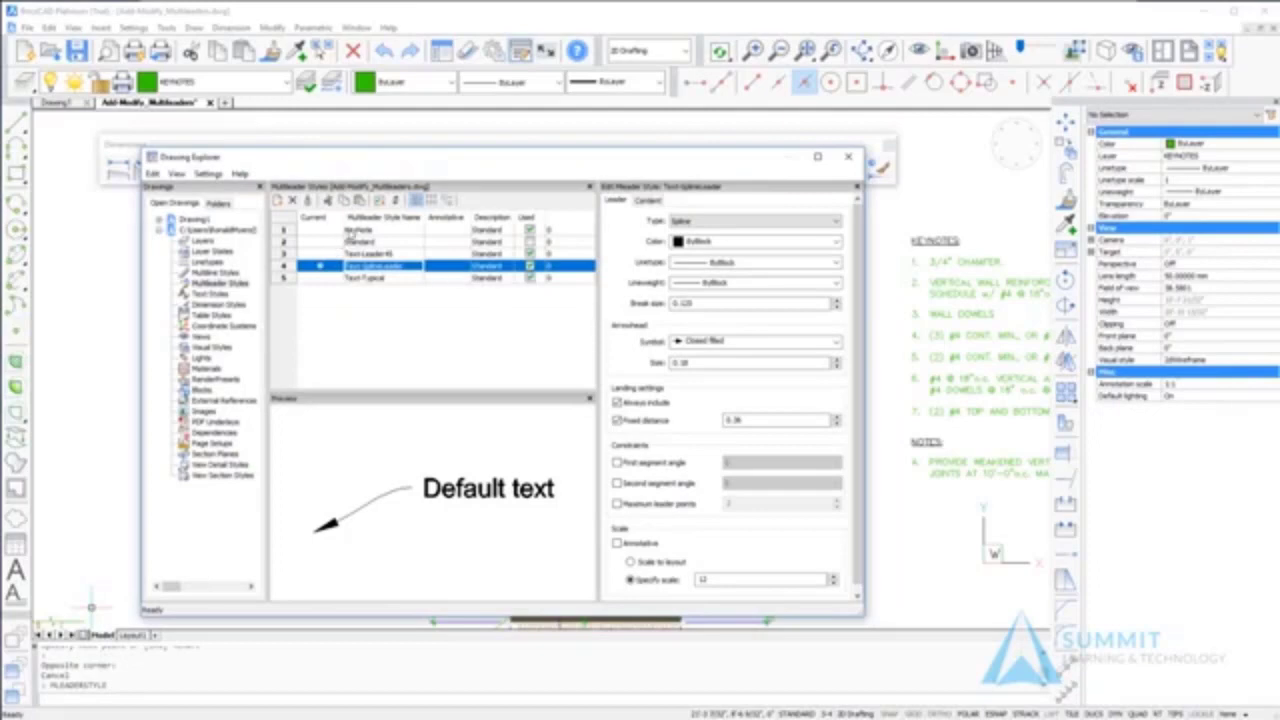
{"action": "left_click", "coordinate": [330, 231]}
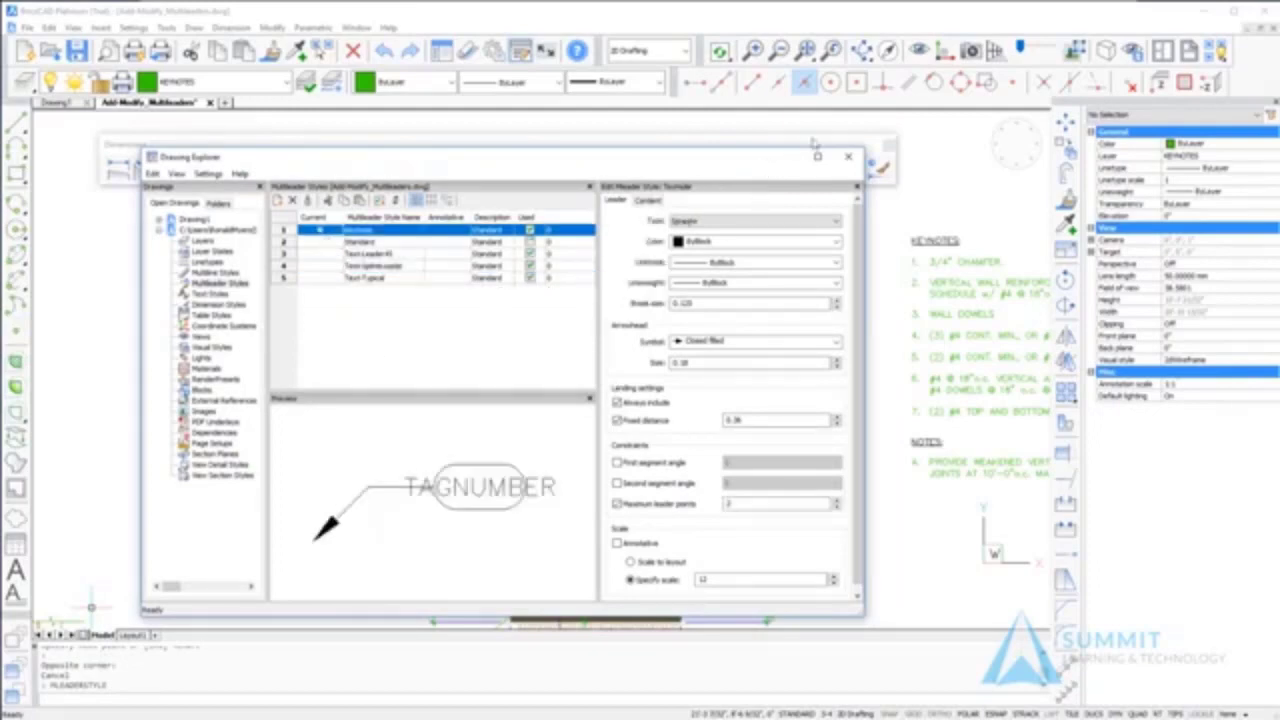
{"action": "left_click", "coordinate": [848, 157]}
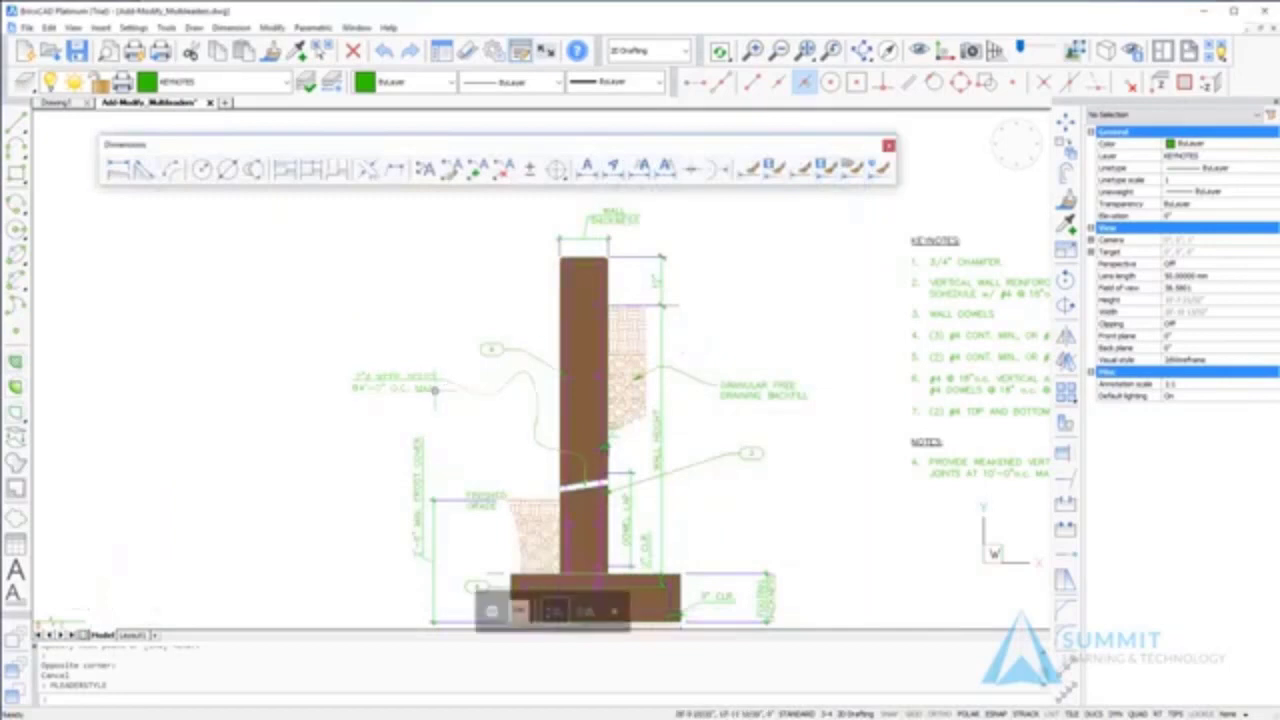
Add a keynote multileader from the wall's top right chamfer to the open area beside the WALL THICKNESS text, with tag number 1.
{"action": "mouse_move", "coordinate": [435, 390]}
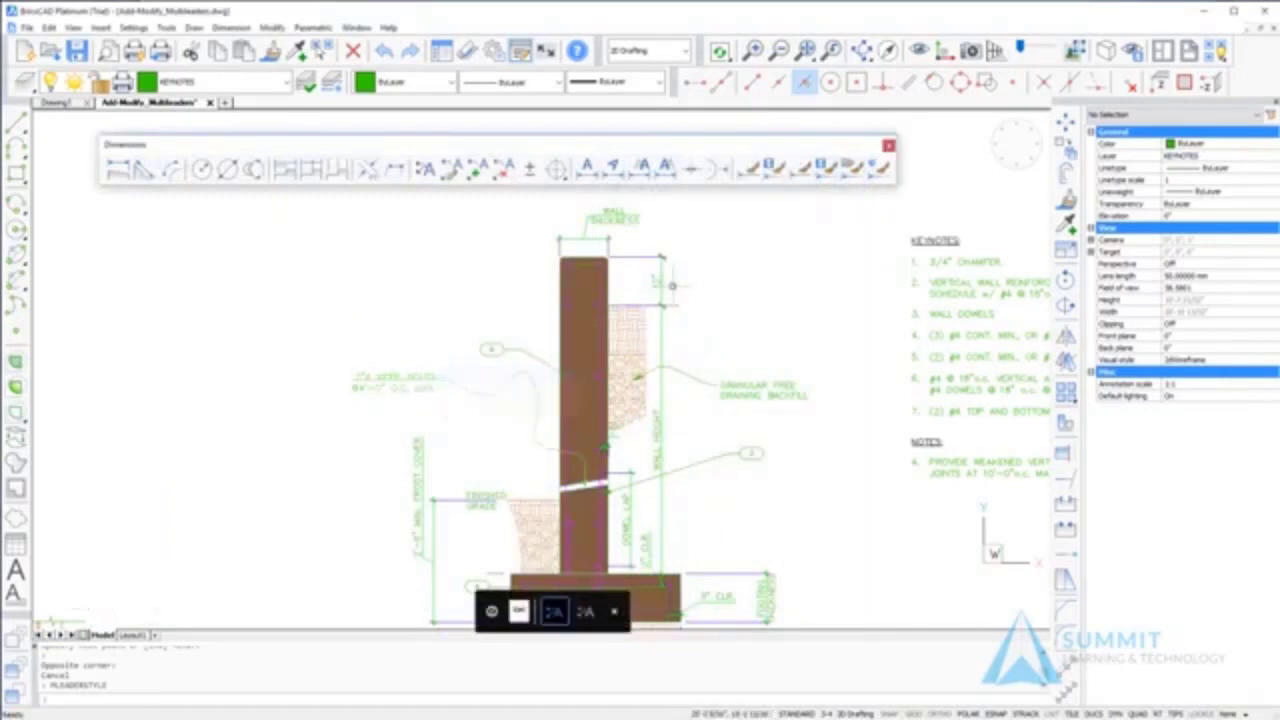
{"action": "middle_click_drag", "start_coordinate": [644, 226], "coordinate": [547, 345]}
{"action": "scroll", "coordinate": [547, 345], "scroll_direction": "up", "scroll_amount": 3}
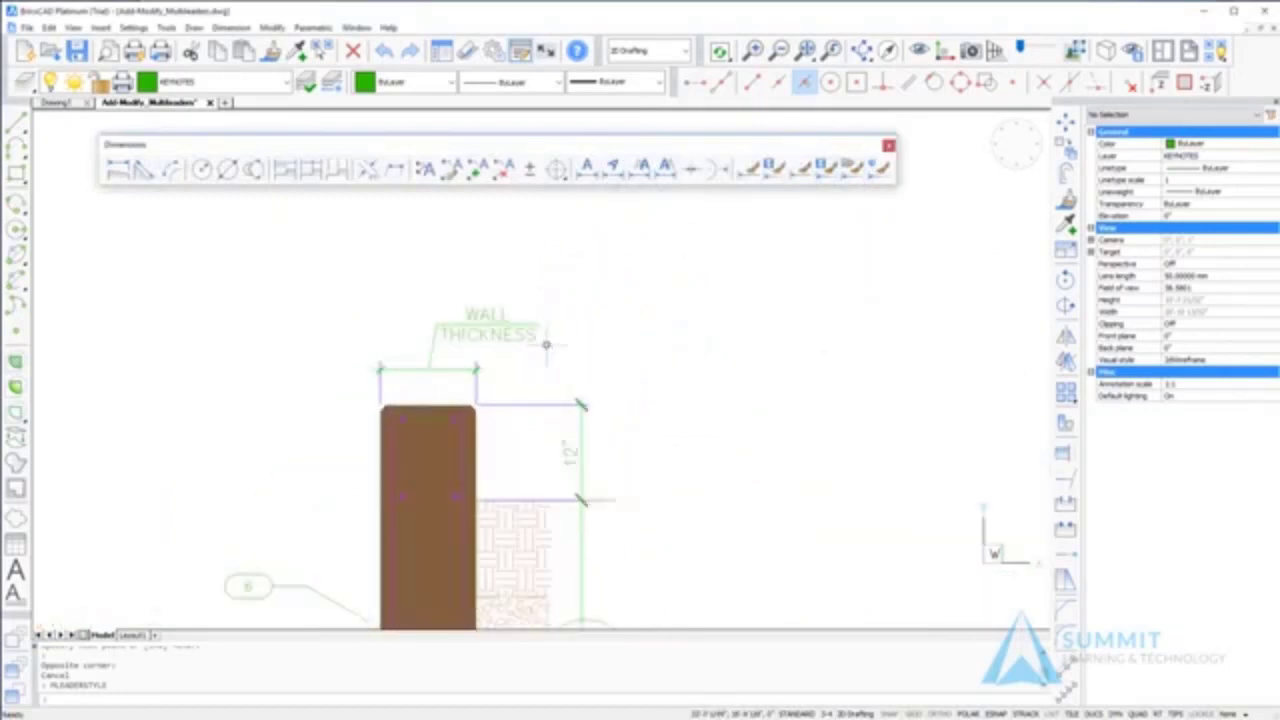
{"action": "left_click", "coordinate": [425, 168]}
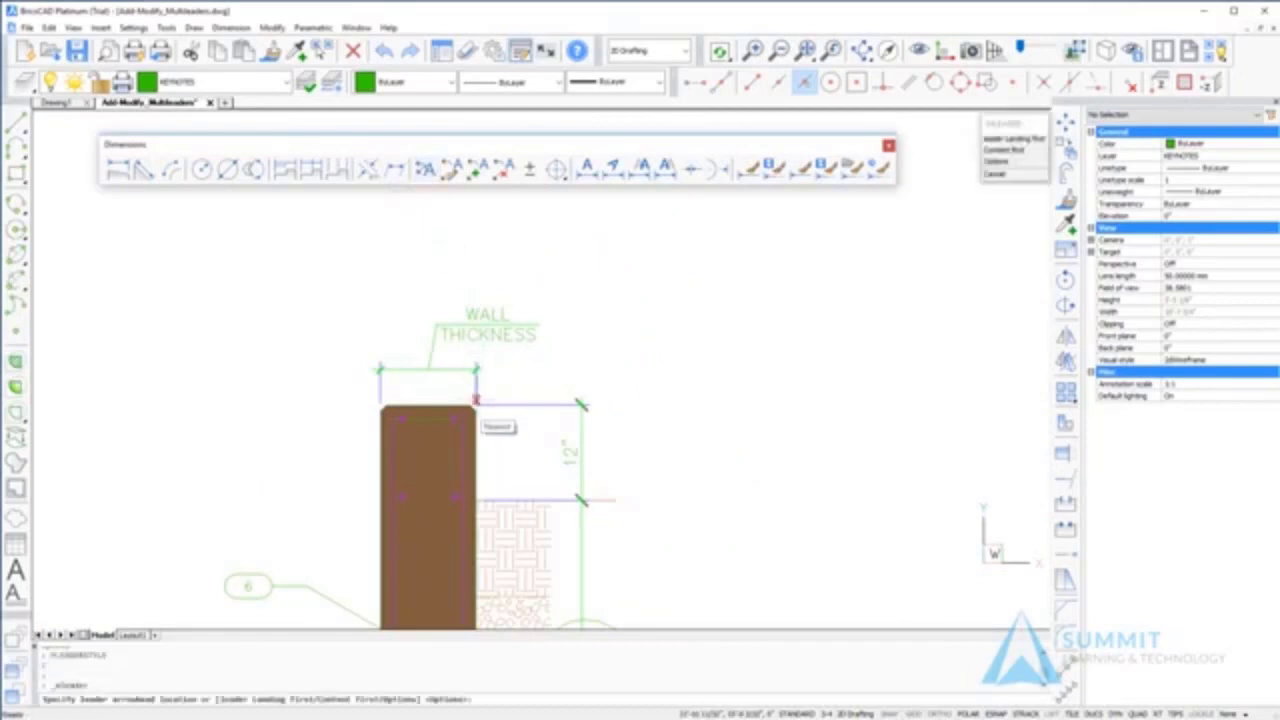
{"action": "left_click", "coordinate": [474, 407]}
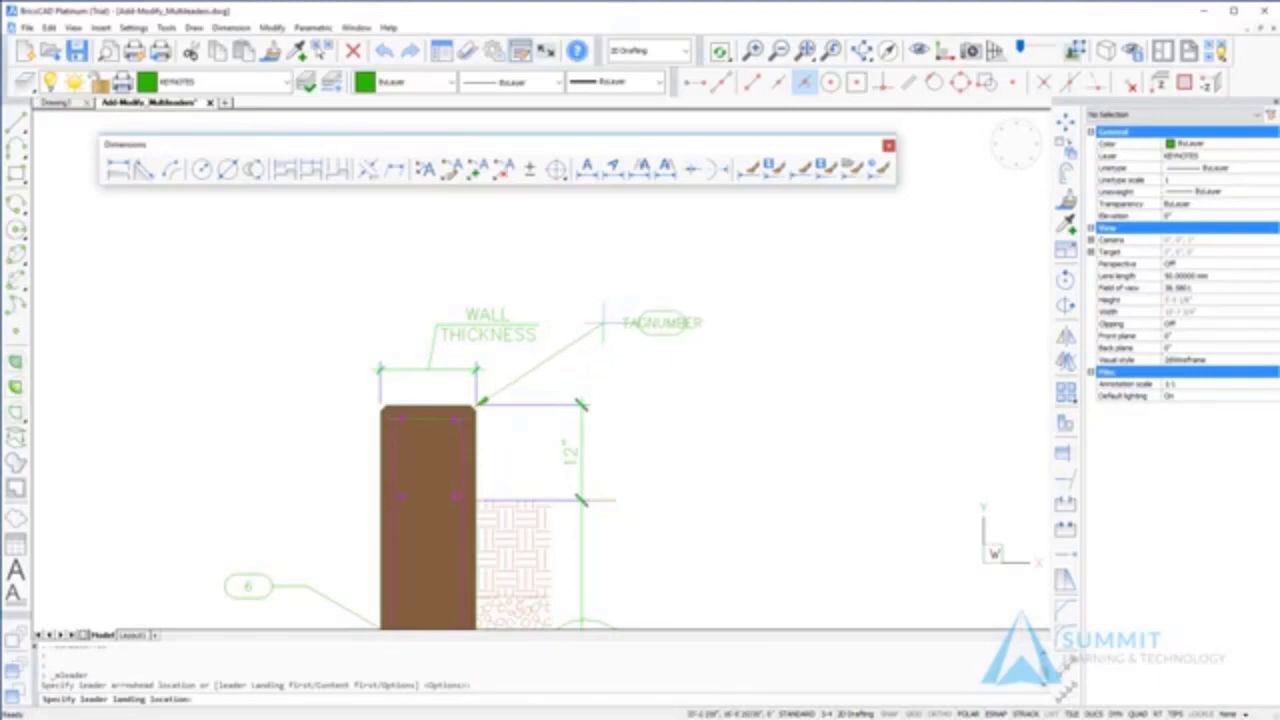
{"action": "left_click", "coordinate": [602, 322]}
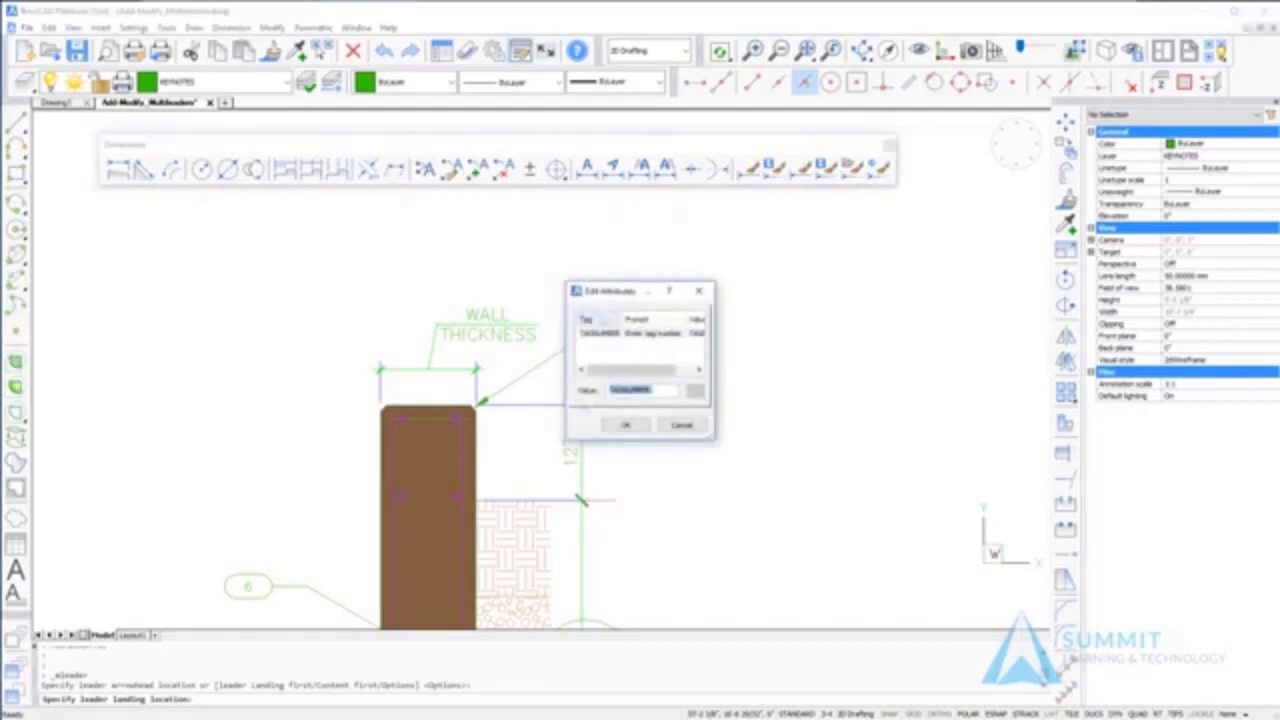
{"action": "type", "text": "1"}
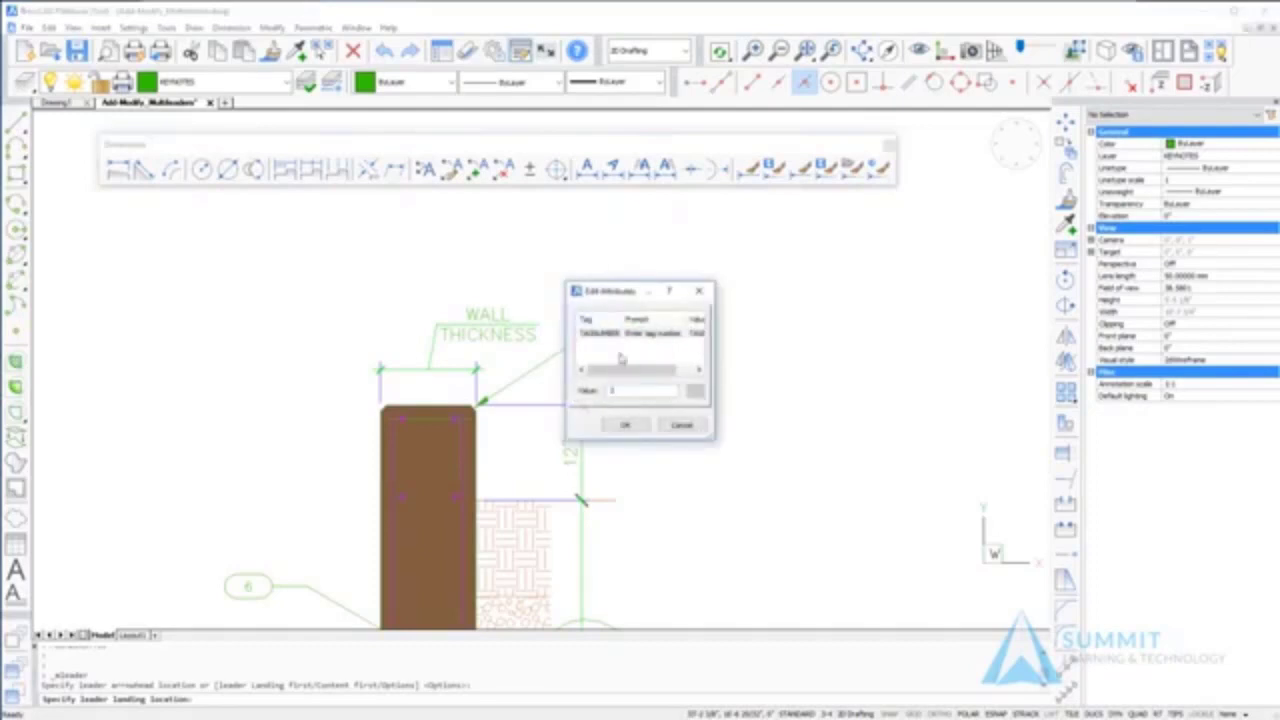
{"action": "left_click", "coordinate": [623, 426]}
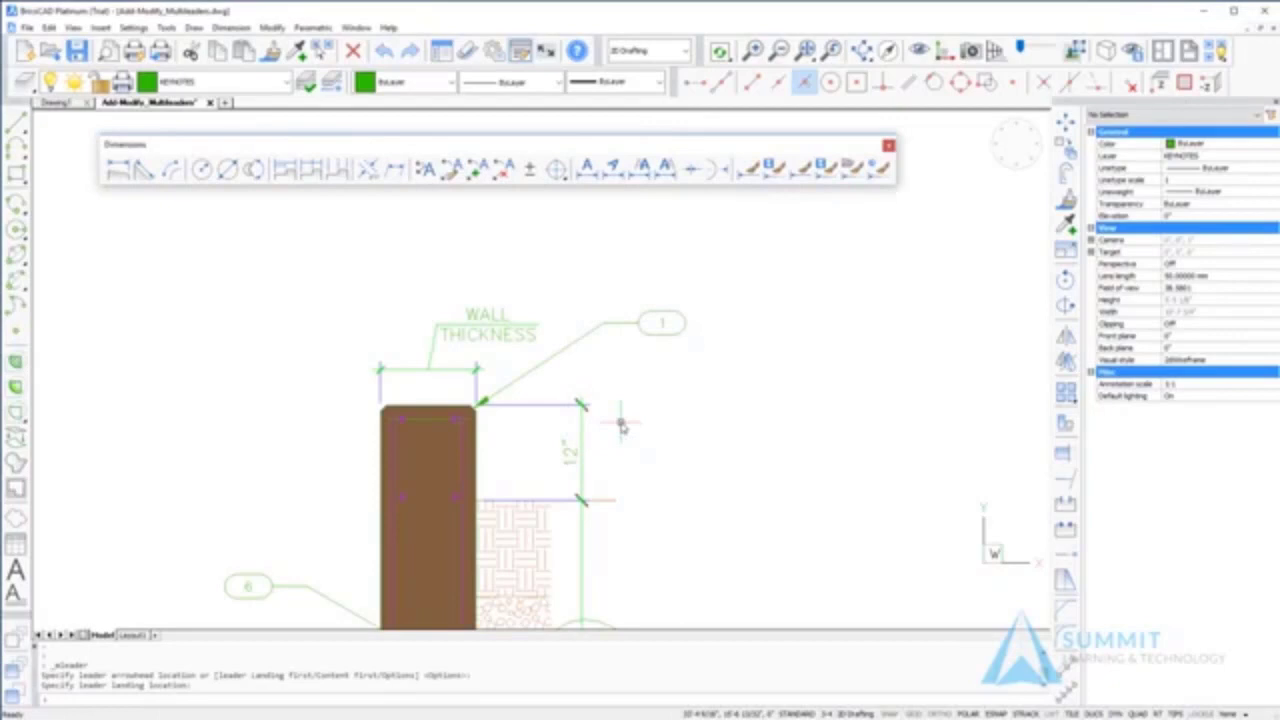
Set the ATTDIA system variable to 0 so attribute values are prompted for without a dialog.
{"action": "type", "text": "AE"}
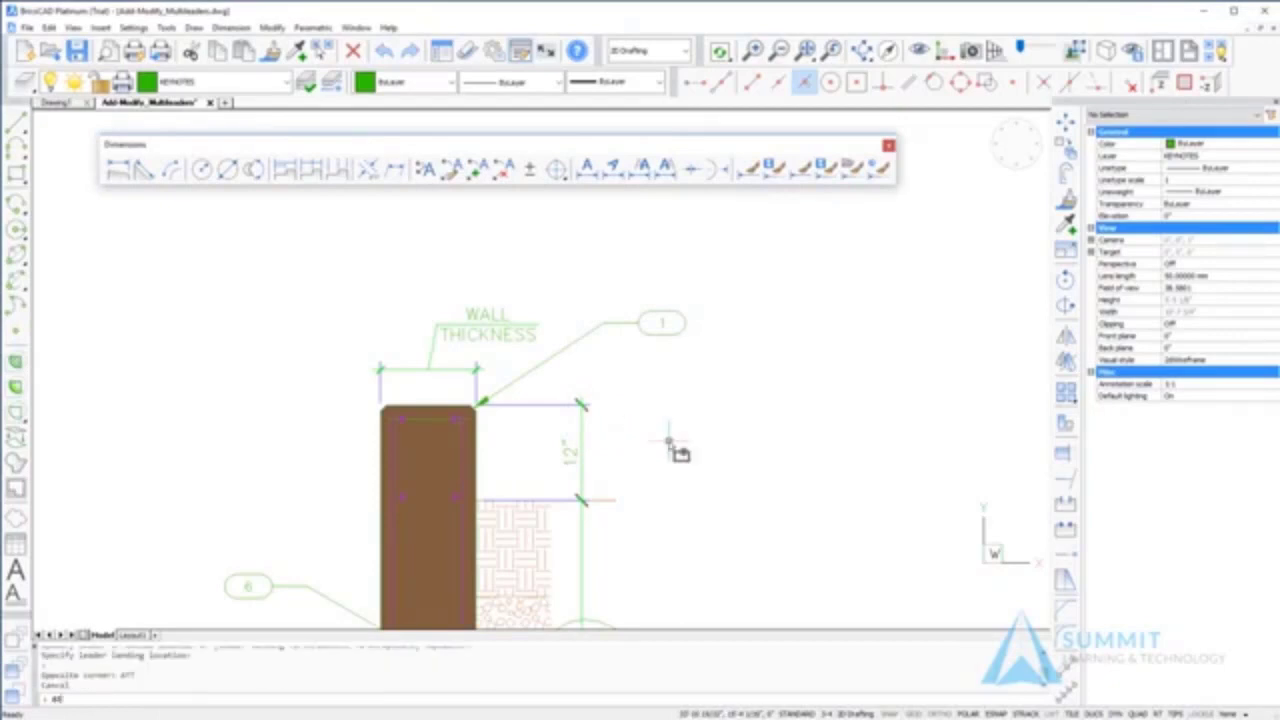
{"action": "type", "text": "TTD"}
{"action": "key", "text": "BackSpace"}
{"action": "key", "text": "BackSpace"}
{"action": "type", "text": "DIA"}
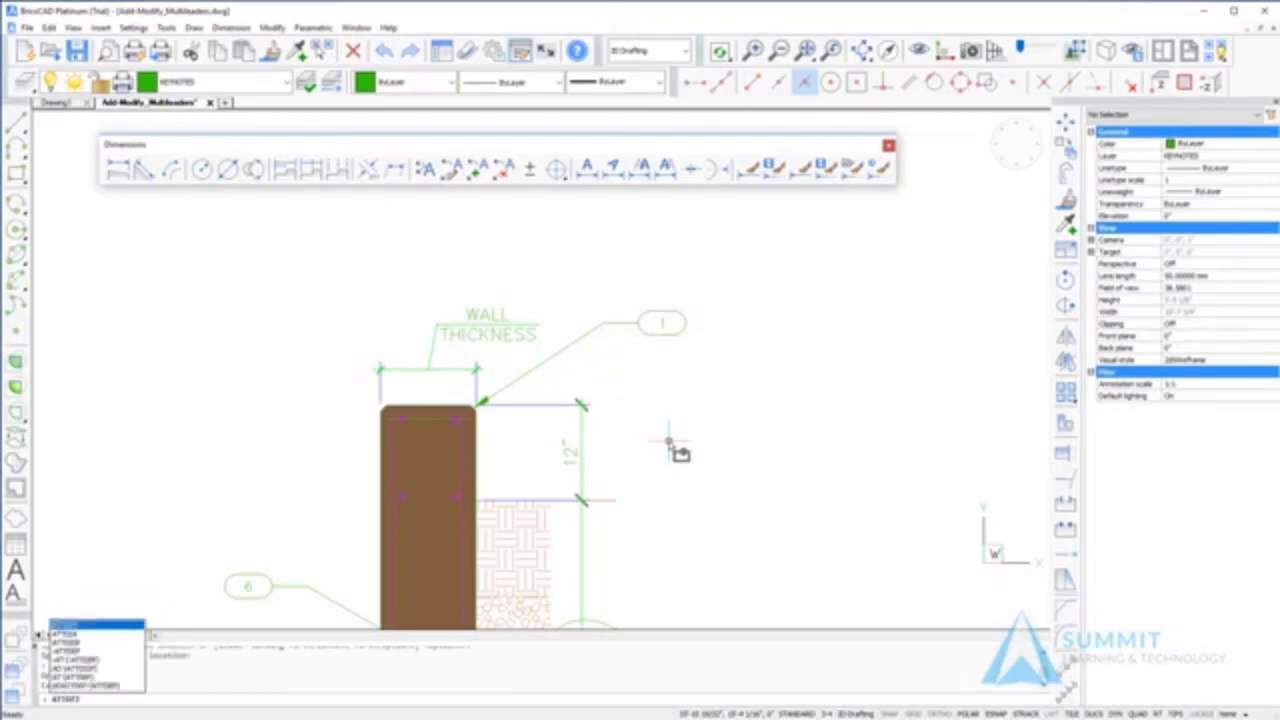
{"action": "key", "text": "Return"}
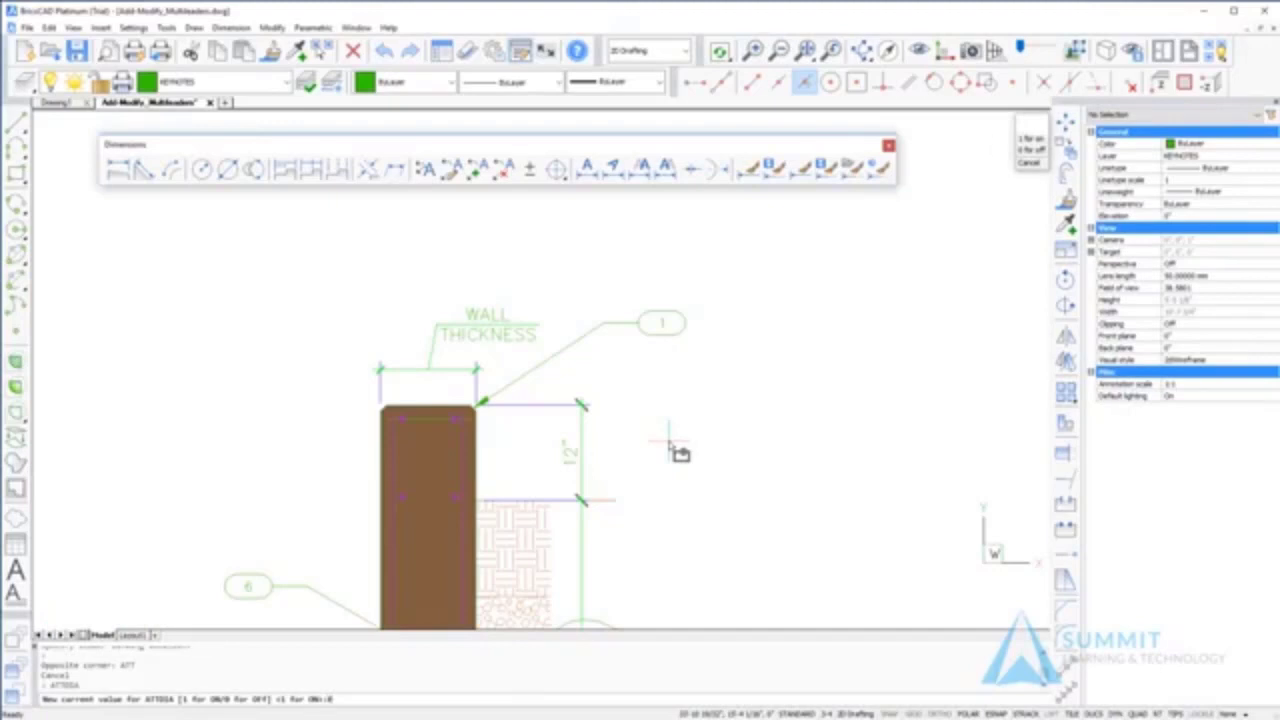
{"action": "type", "text": "0"}
{"action": "key", "text": "Return"}
Add a keynote multileader from the wall's backfill-side face to the open area above the GRANULAR FREE DRAINING BACKFILL note, with tag number 2.
{"action": "middle_click_drag", "start_coordinate": [683, 457], "coordinate": [685, 285]}
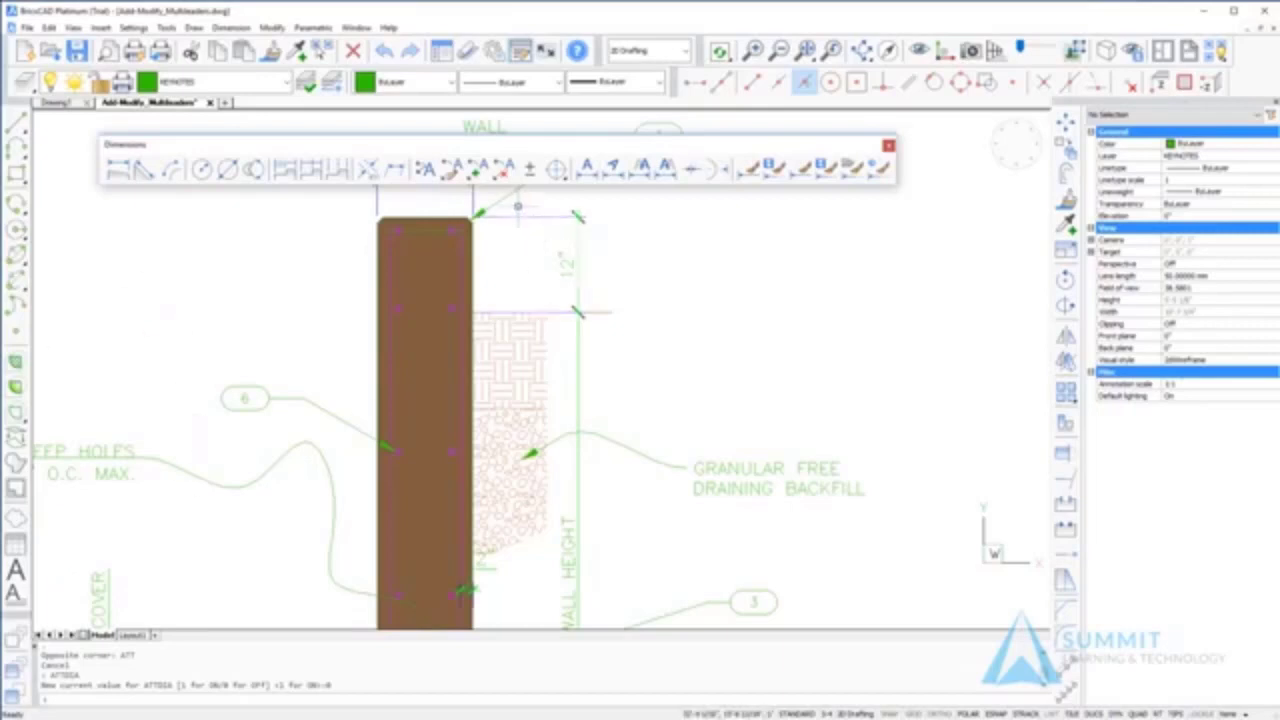
{"action": "left_click", "coordinate": [425, 168]}
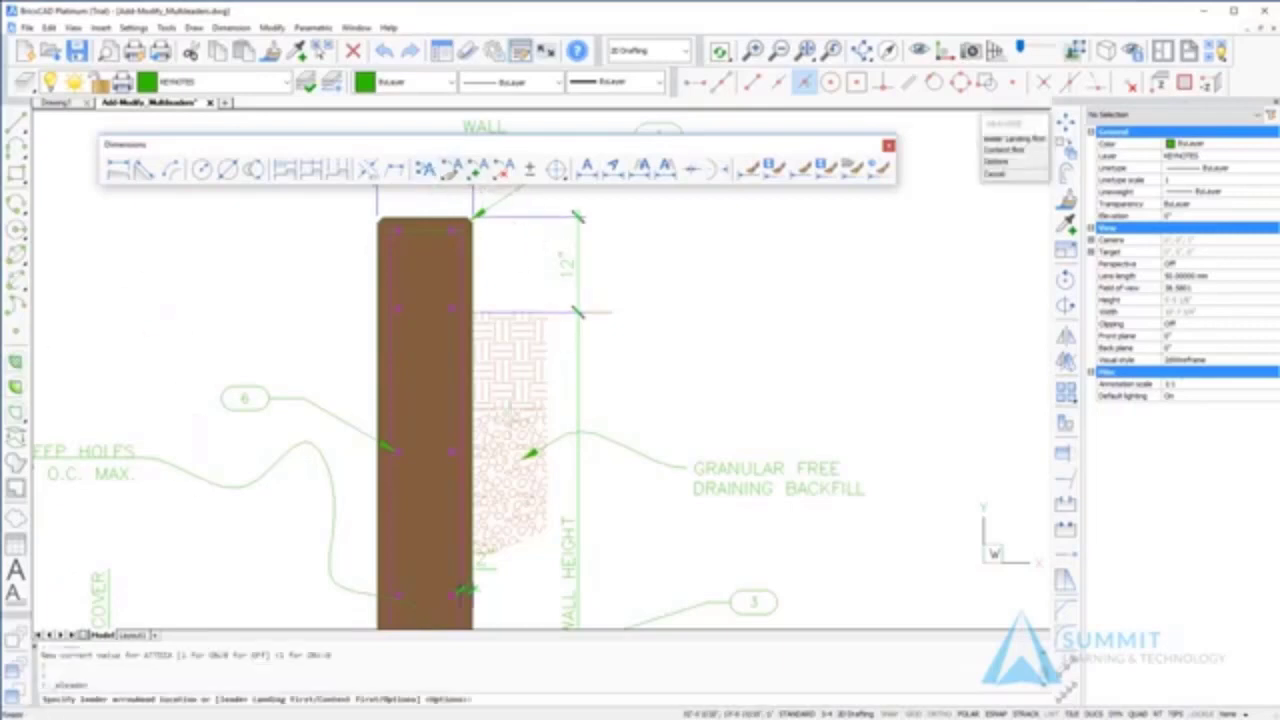
{"action": "left_click", "coordinate": [471, 384]}
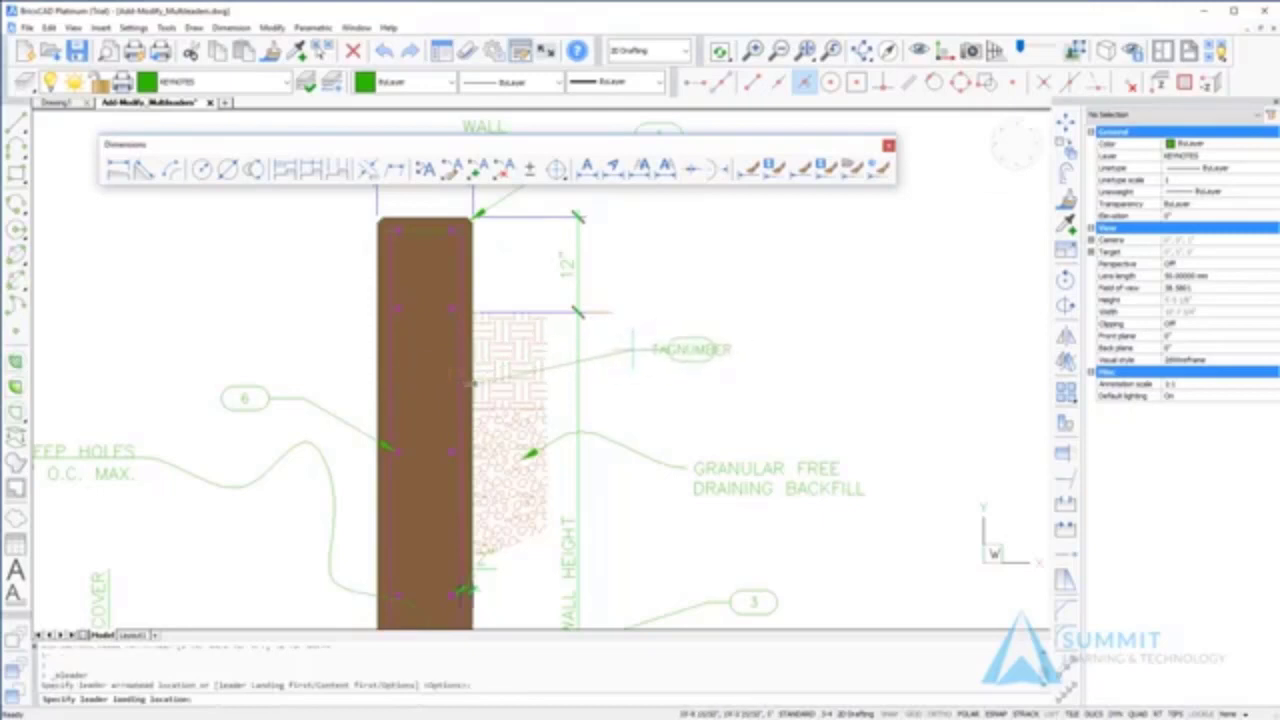
{"action": "left_click", "coordinate": [650, 345]}
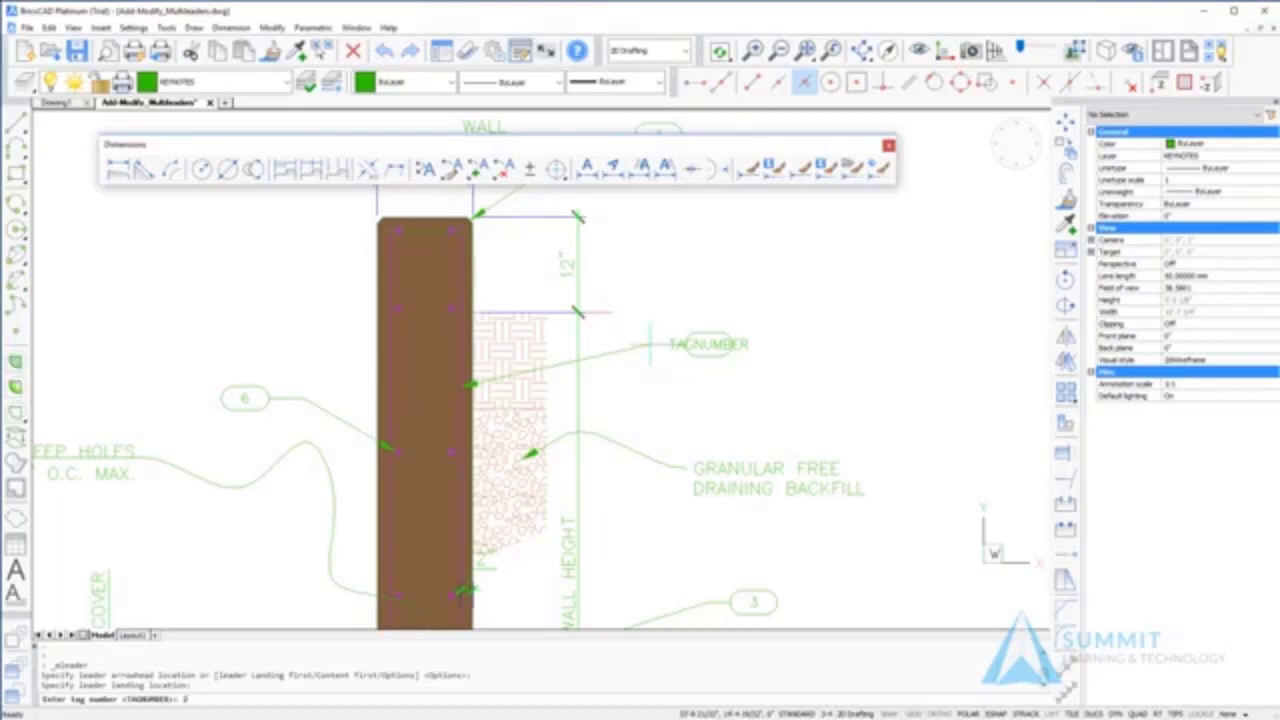
{"action": "type", "text": "2"}
{"action": "key", "text": "Return"}
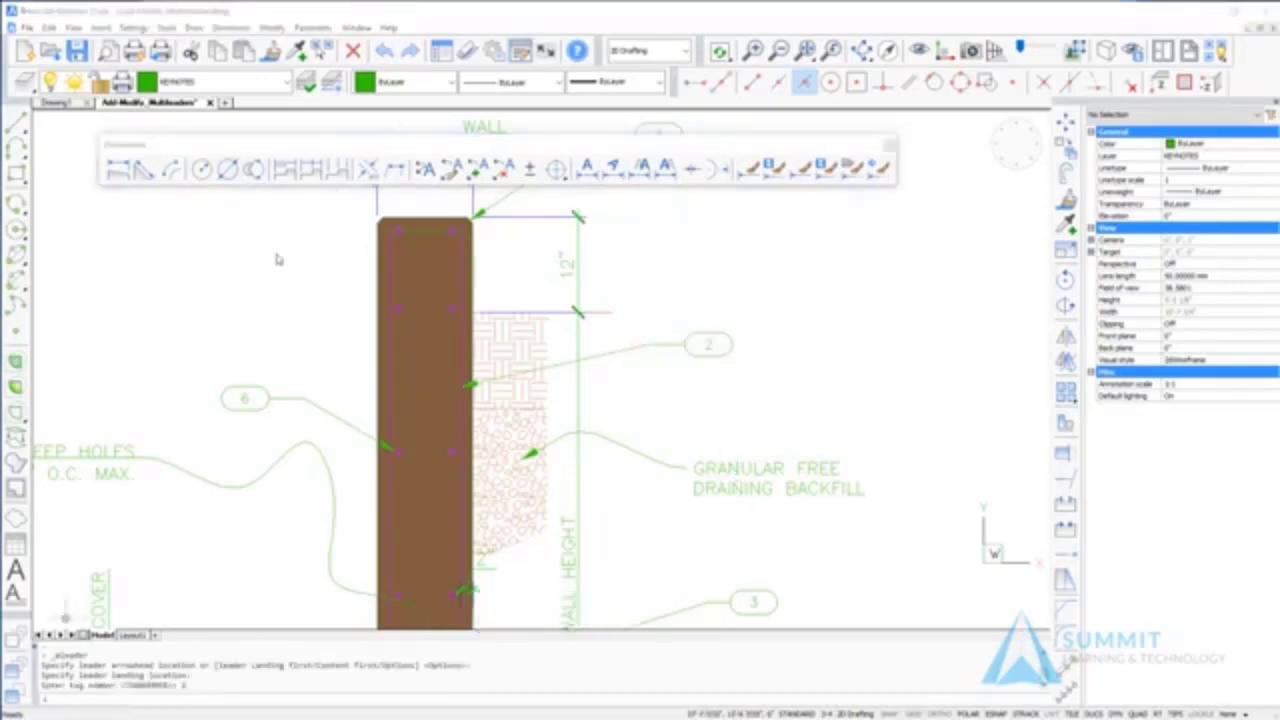
Add a horizontal keynote multileader from the upper left bar in the wall's top to just outside the wall, with tag number 7.
{"action": "left_click", "coordinate": [425, 168]}
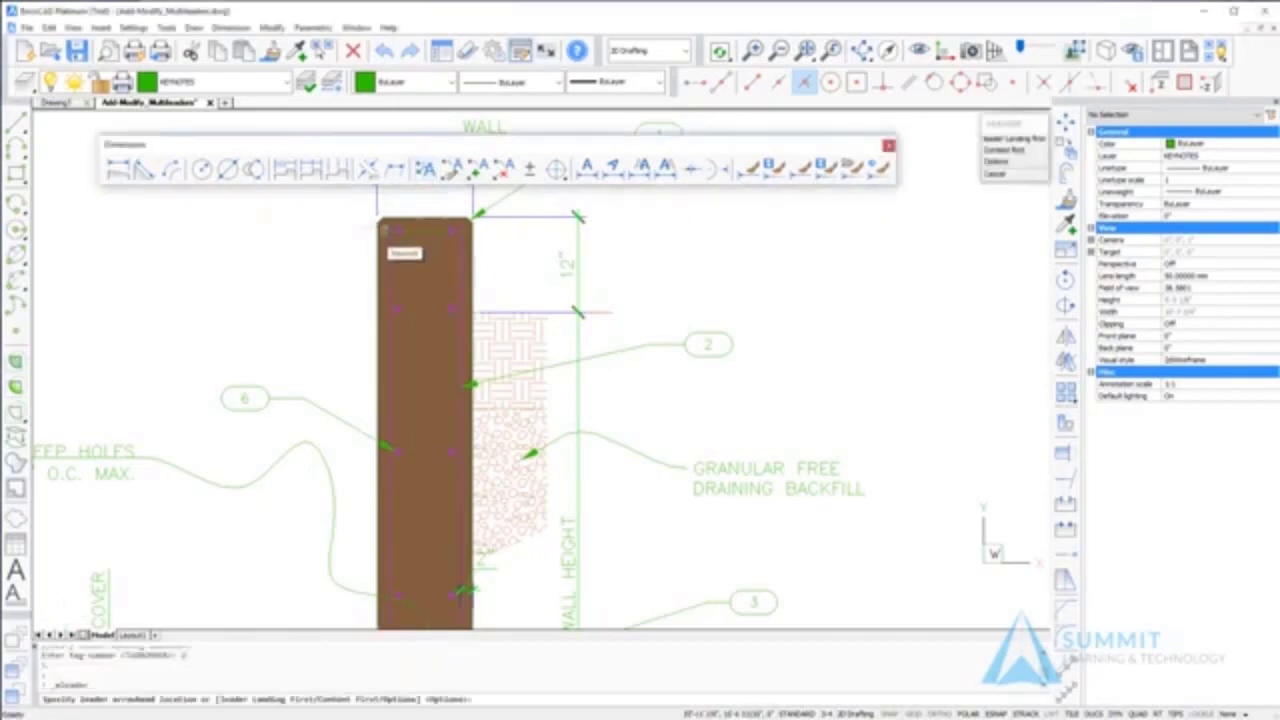
{"action": "left_click", "coordinate": [396, 230]}
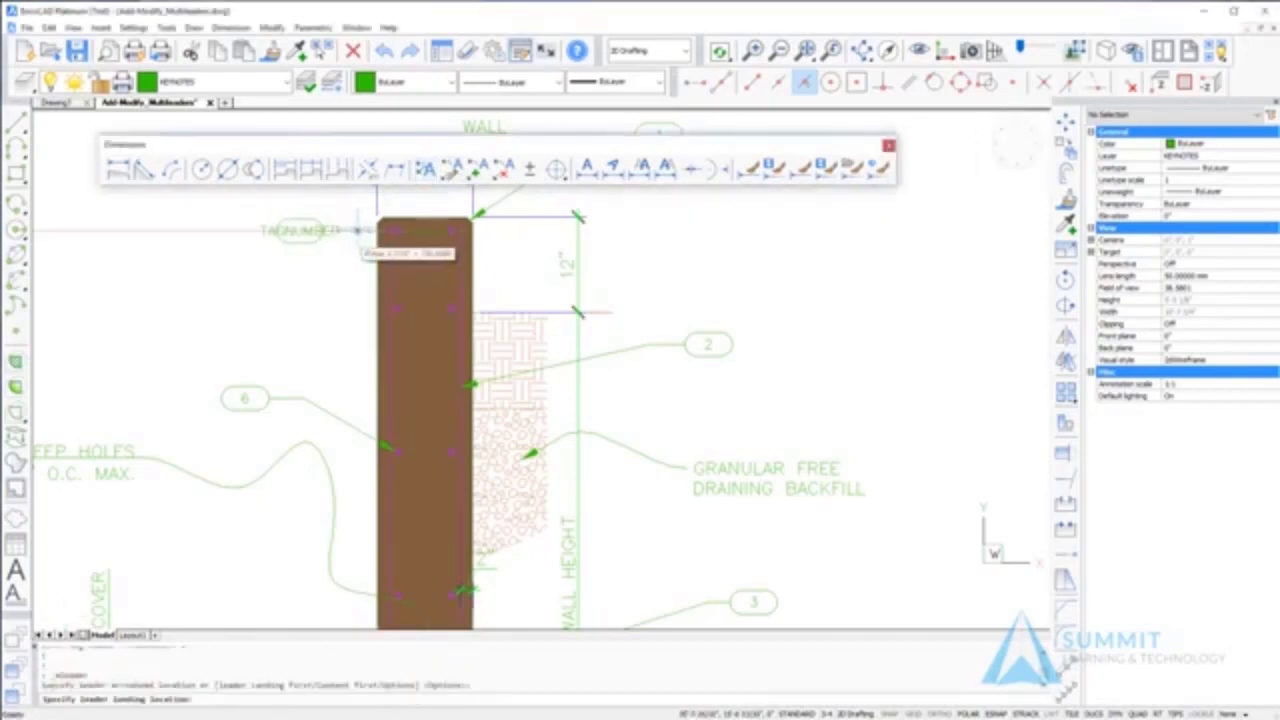
{"action": "left_click", "coordinate": [357, 230]}
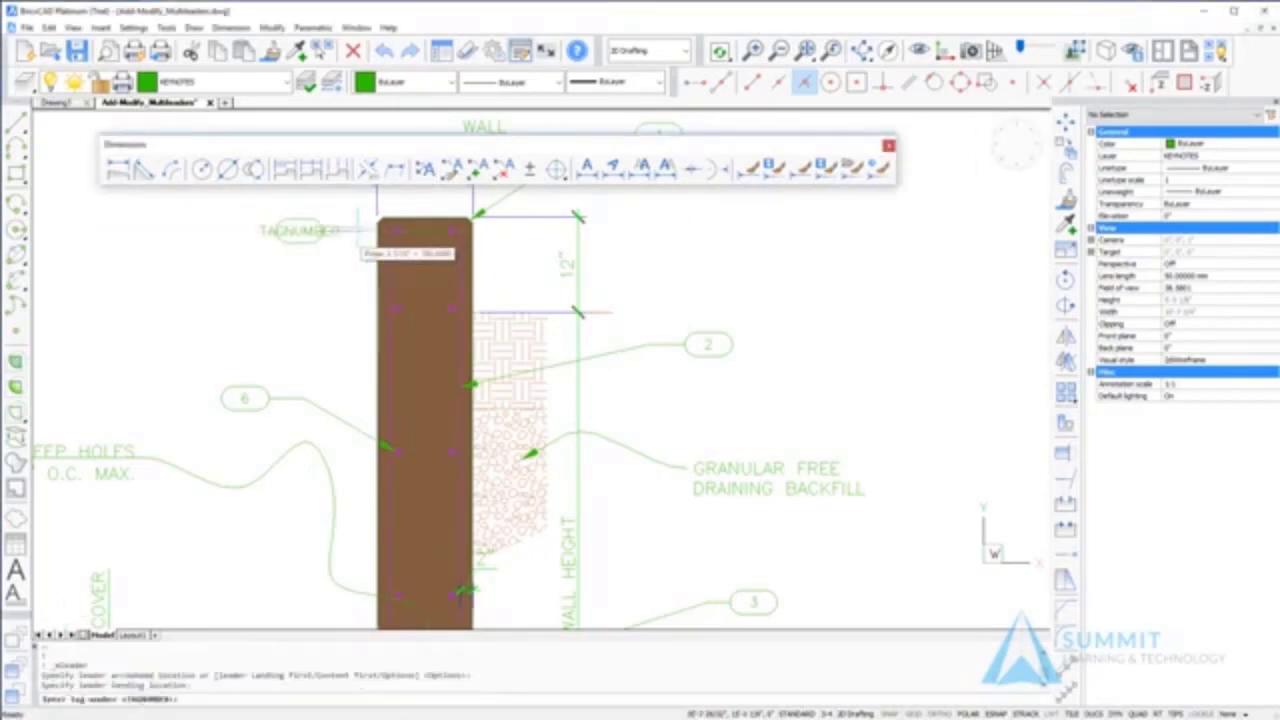
{"action": "type", "text": "7"}
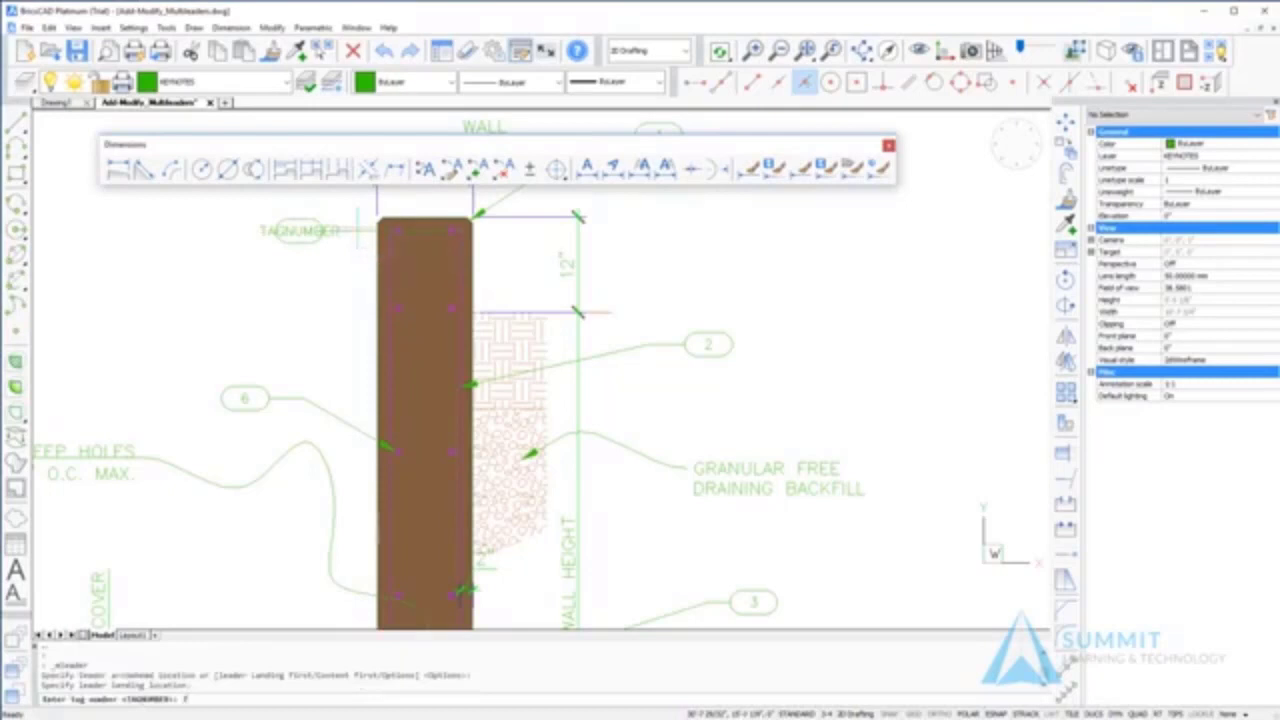
{"action": "key", "text": "Return"}
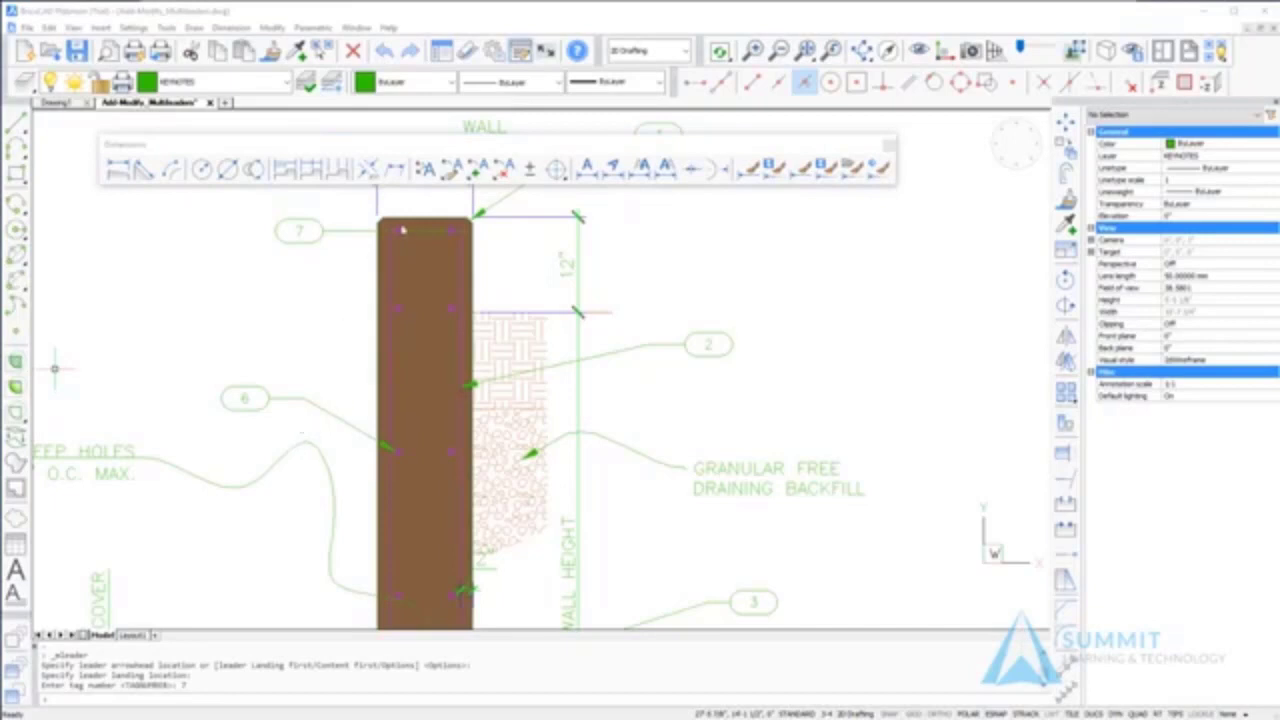
Add a second leader line to the keynote 6 multileader, pointing to the wall's left face above the existing arrowhead.
{"action": "left_click", "coordinate": [477, 150]}
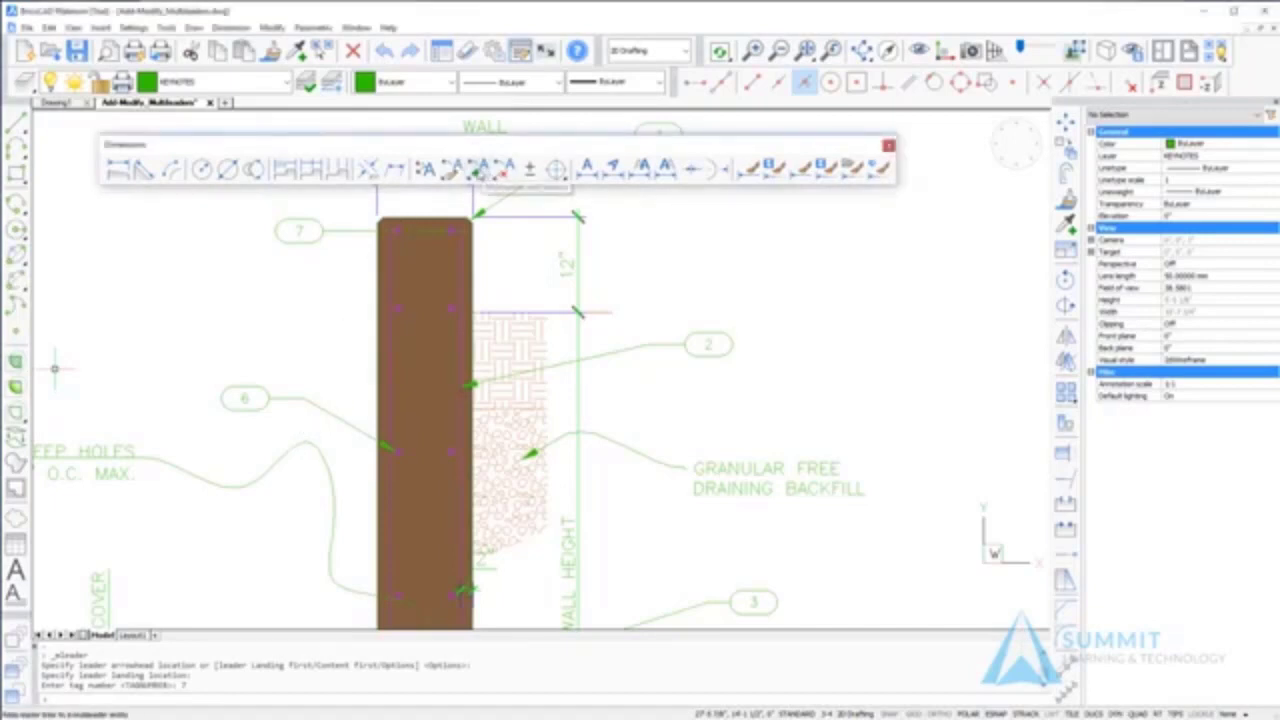
{"action": "left_click", "coordinate": [478, 170]}
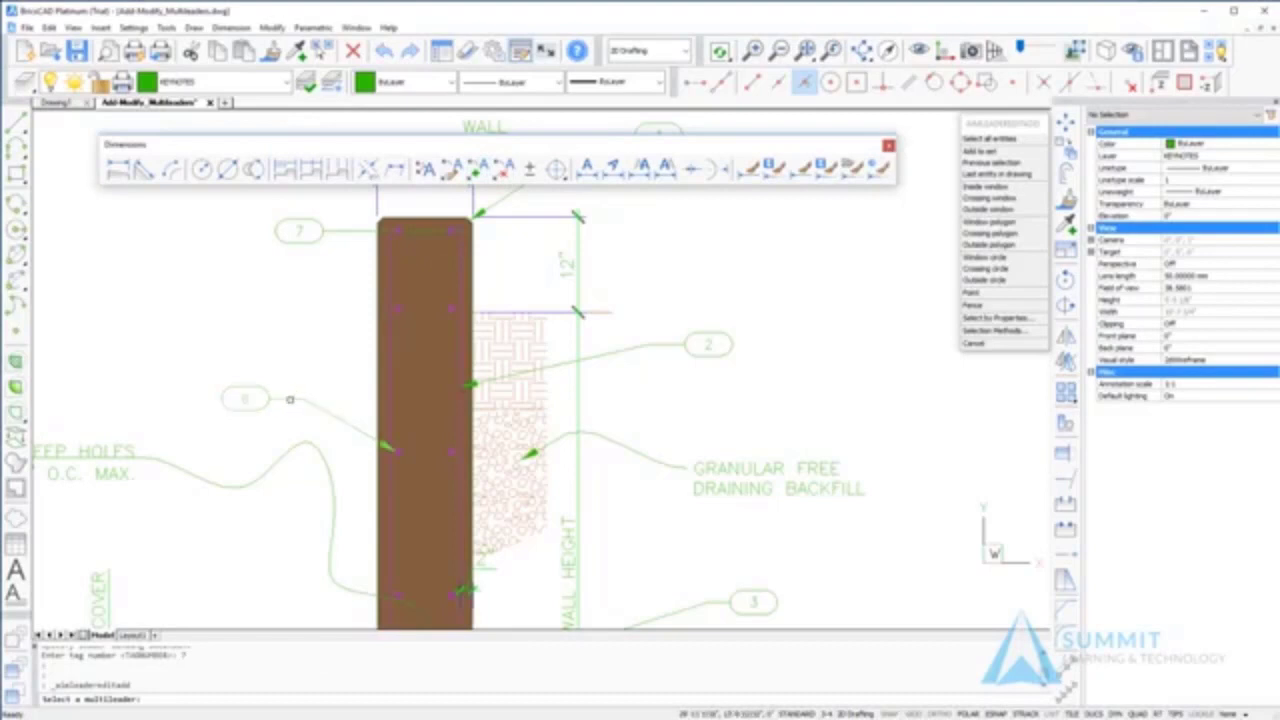
{"action": "left_click", "coordinate": [290, 399]}
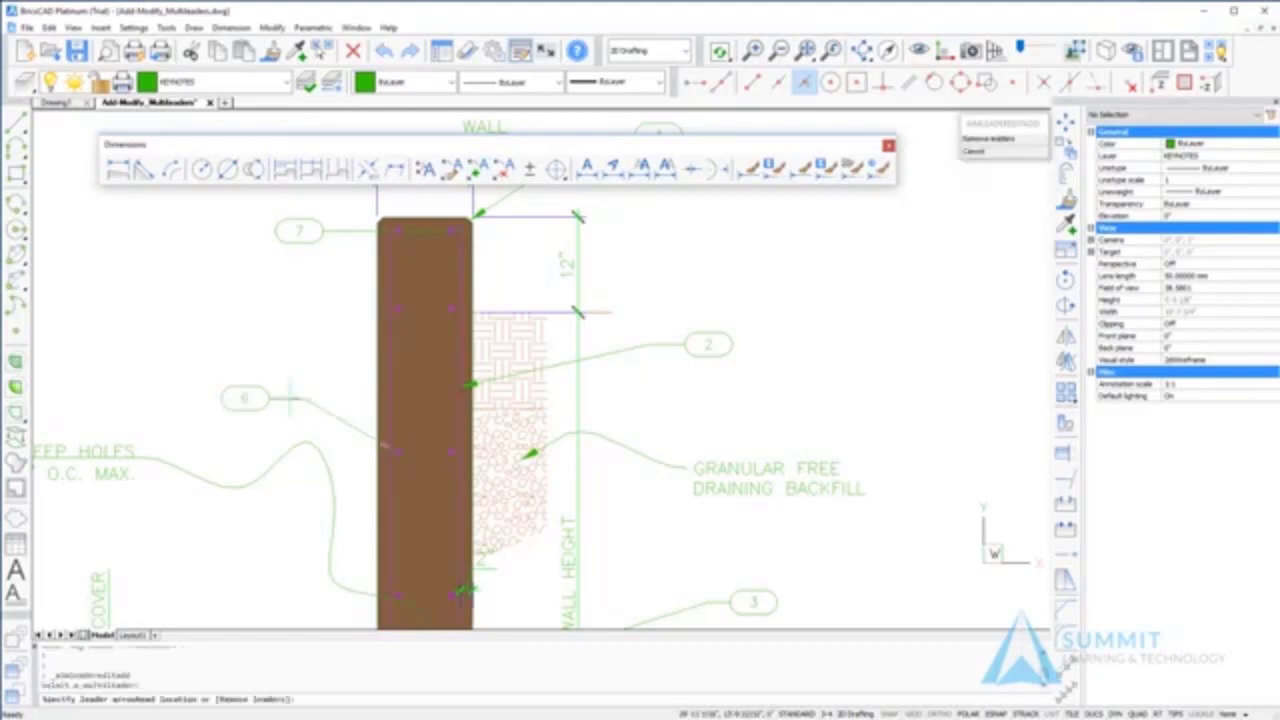
{"action": "left_click", "coordinate": [389, 357]}
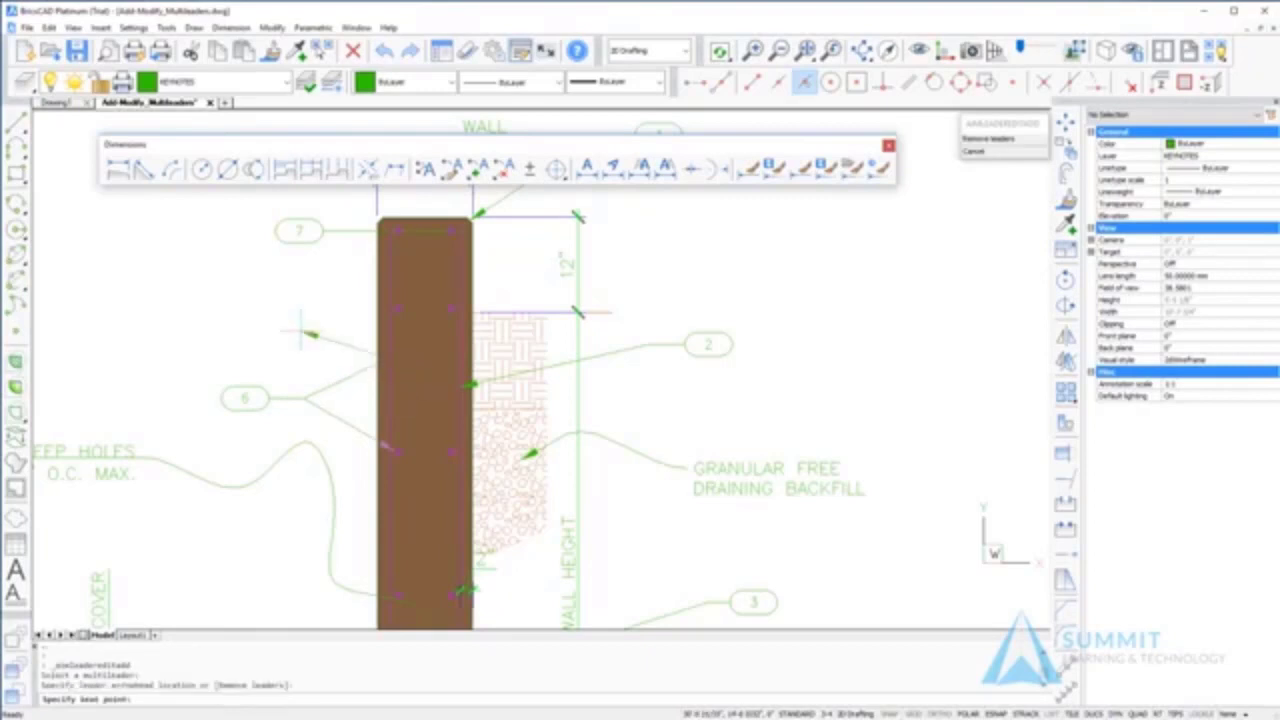
{"action": "key", "text": "Return"}
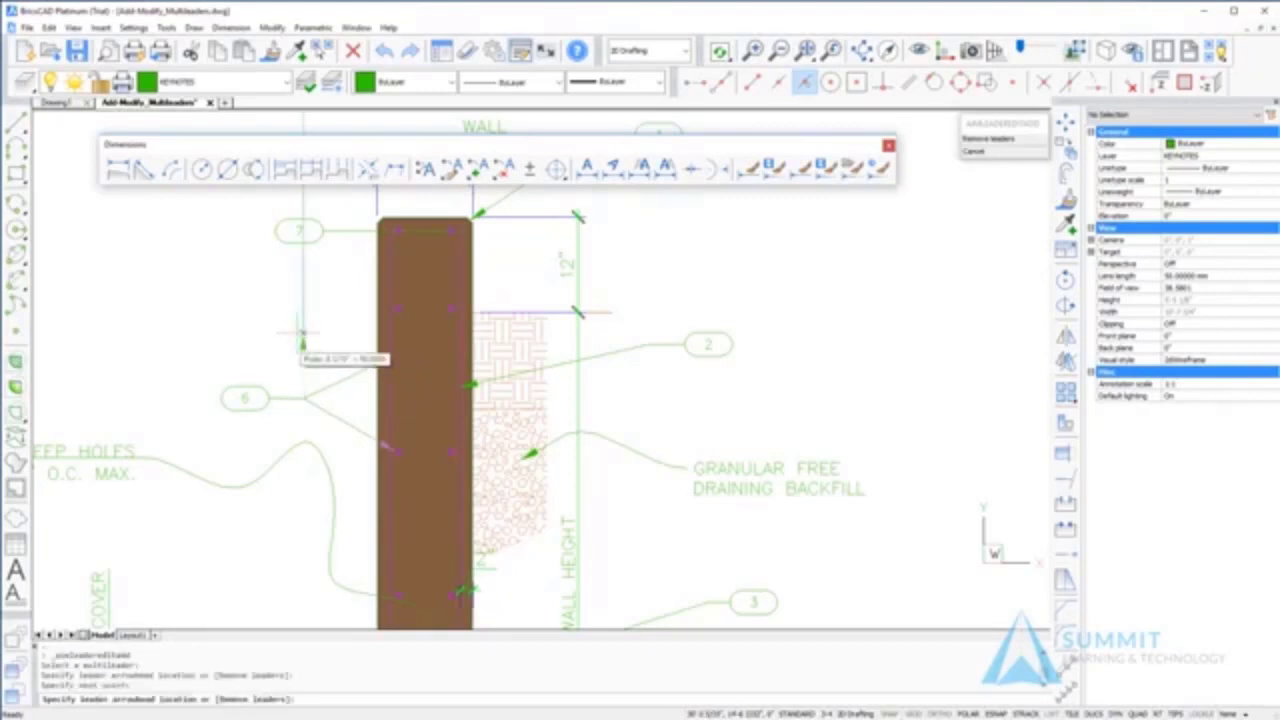
{"action": "key", "text": "Return"}
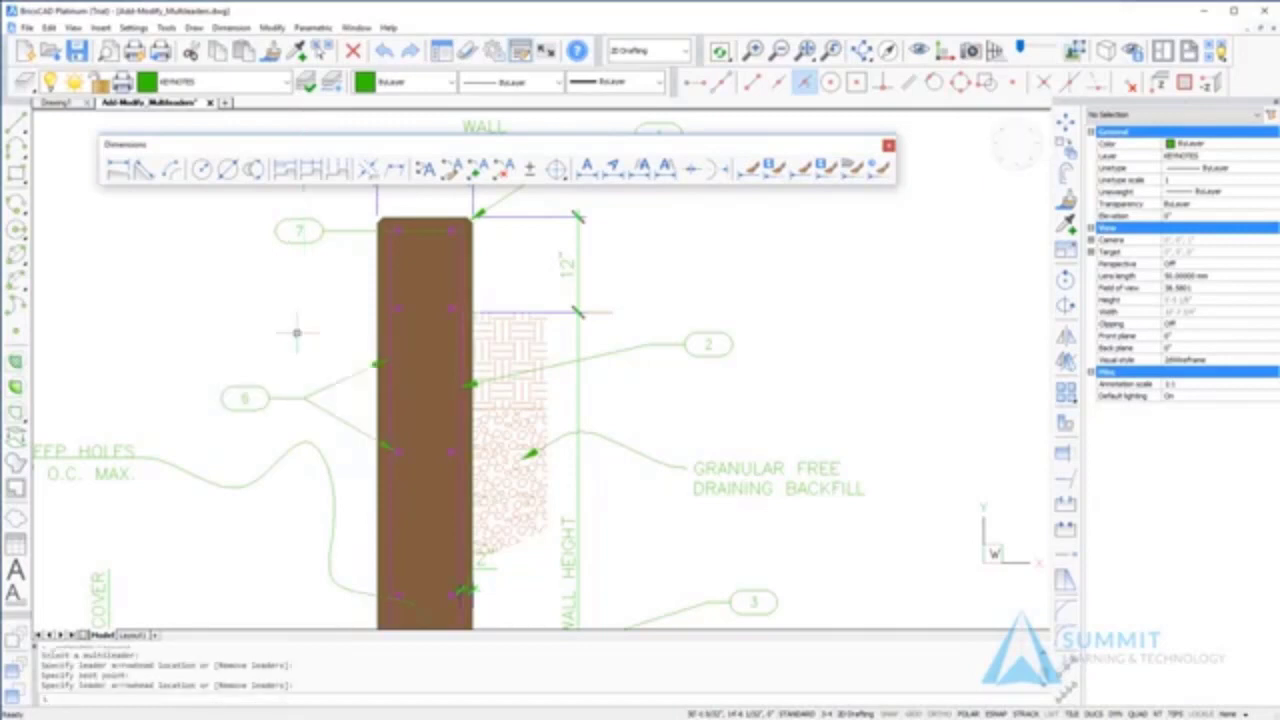
Set the right attachment of the weep holes multileader to Middle of bottom line and clear the selection.
{"action": "scroll", "coordinate": [322, 436], "scroll_direction": "down", "scroll_amount": 5}
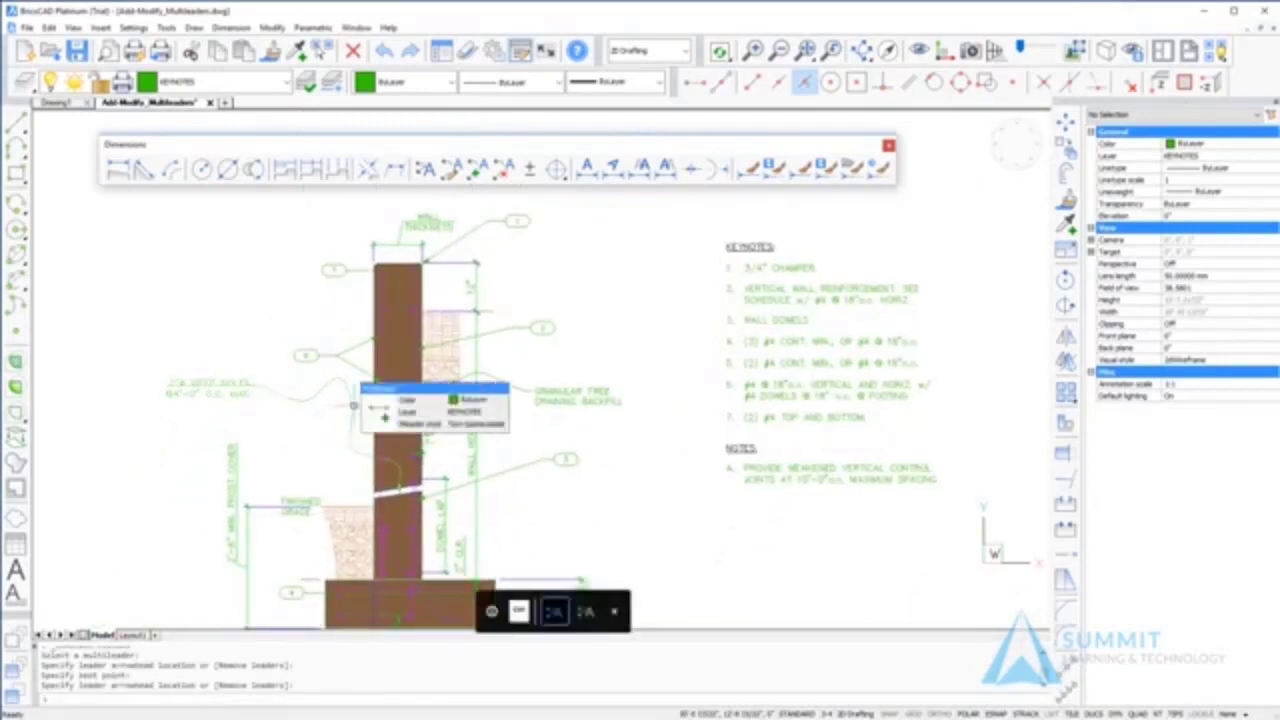
{"action": "left_click", "coordinate": [354, 406]}
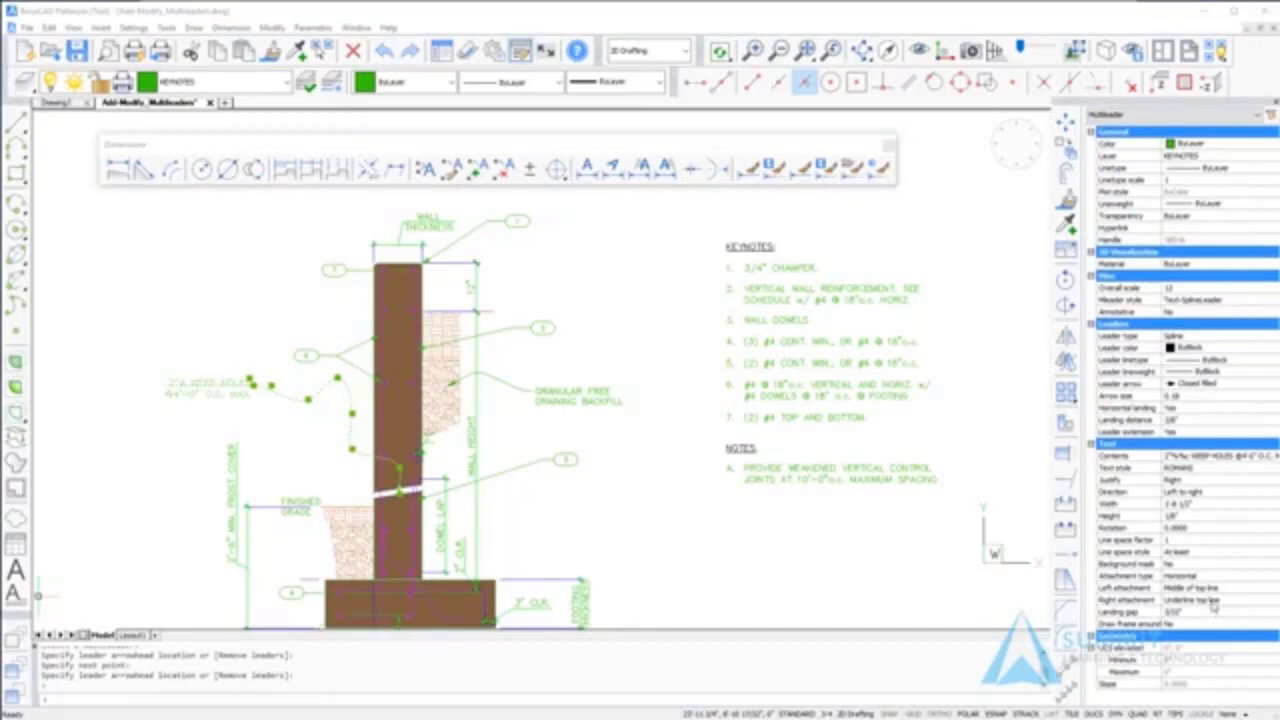
{"action": "left_click", "coordinate": [1213, 600]}
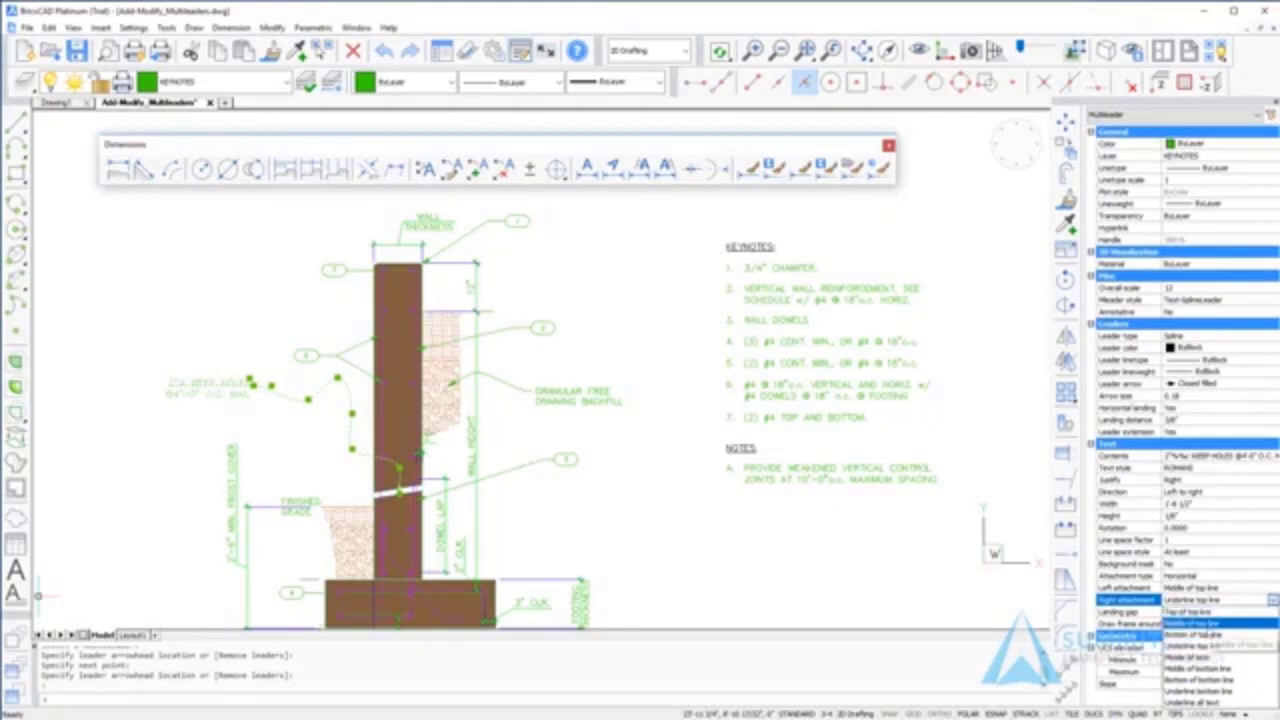
{"action": "left_click", "coordinate": [1201, 679]}
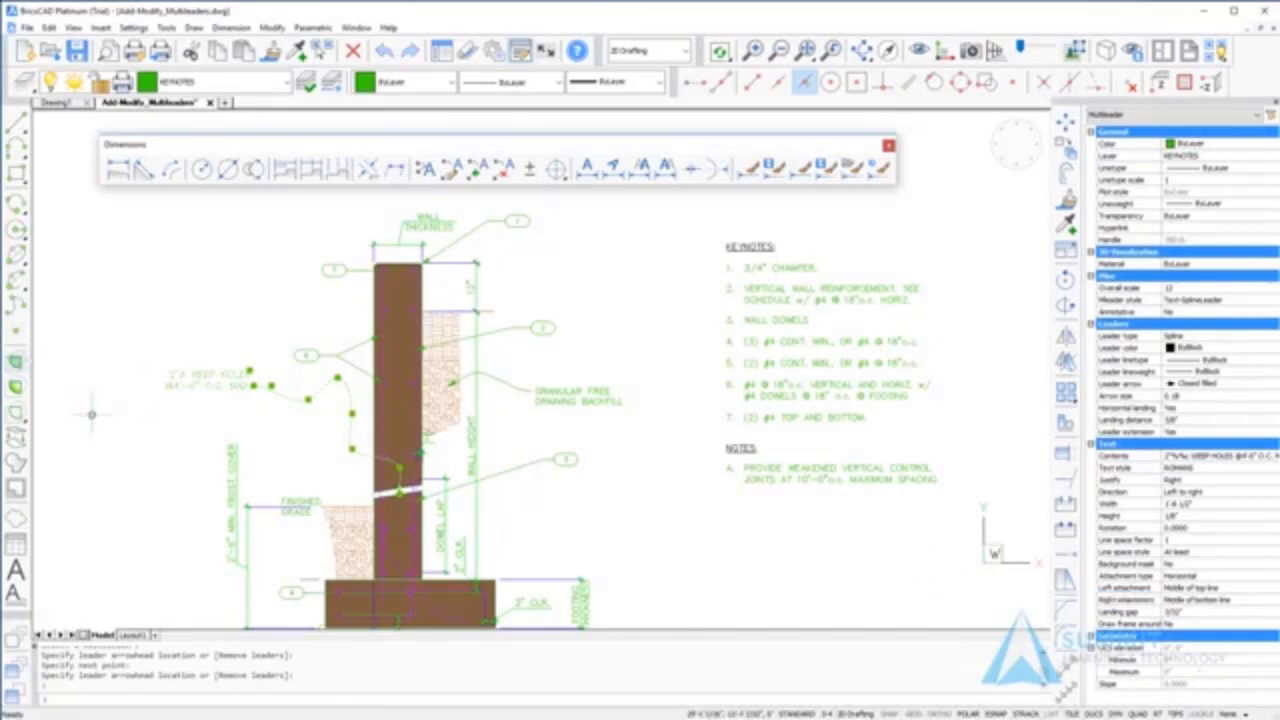
{"action": "scroll", "coordinate": [180, 405], "scroll_direction": "up", "scroll_amount": 2}
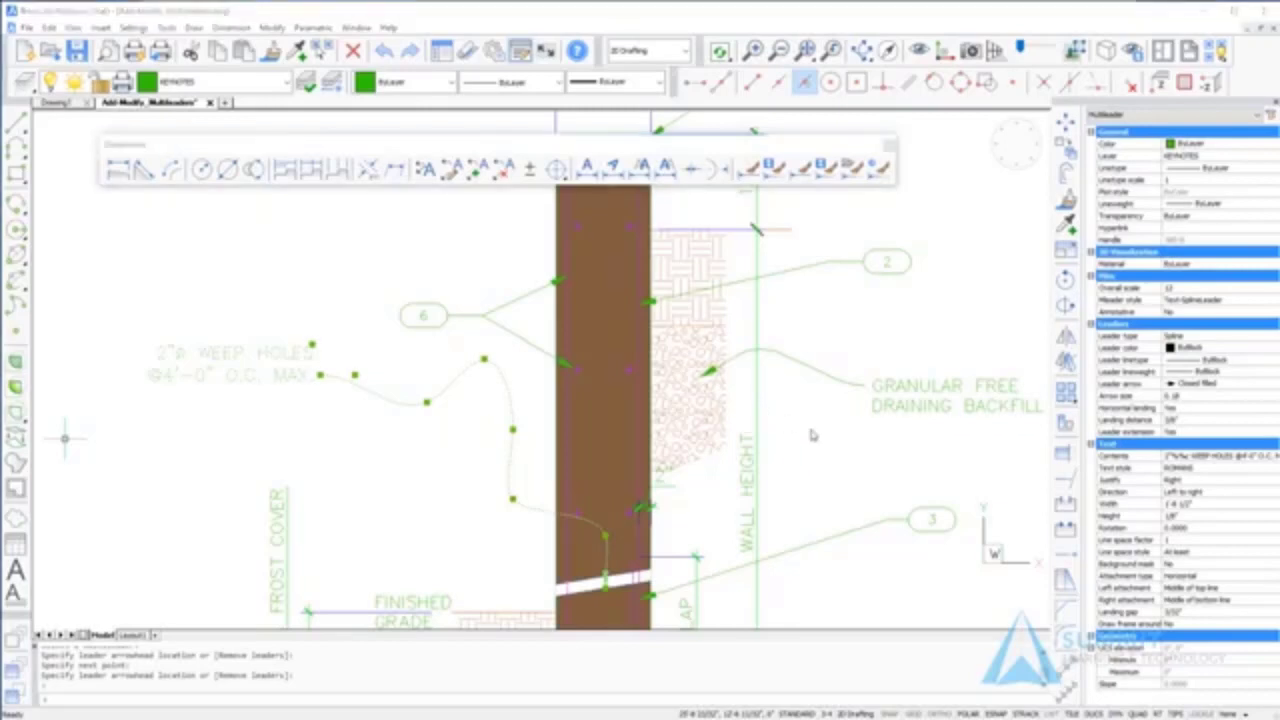
{"action": "left_click", "coordinate": [800, 460]}
{"action": "key", "text": "Escape"}
{"action": "key", "text": "Escape"}
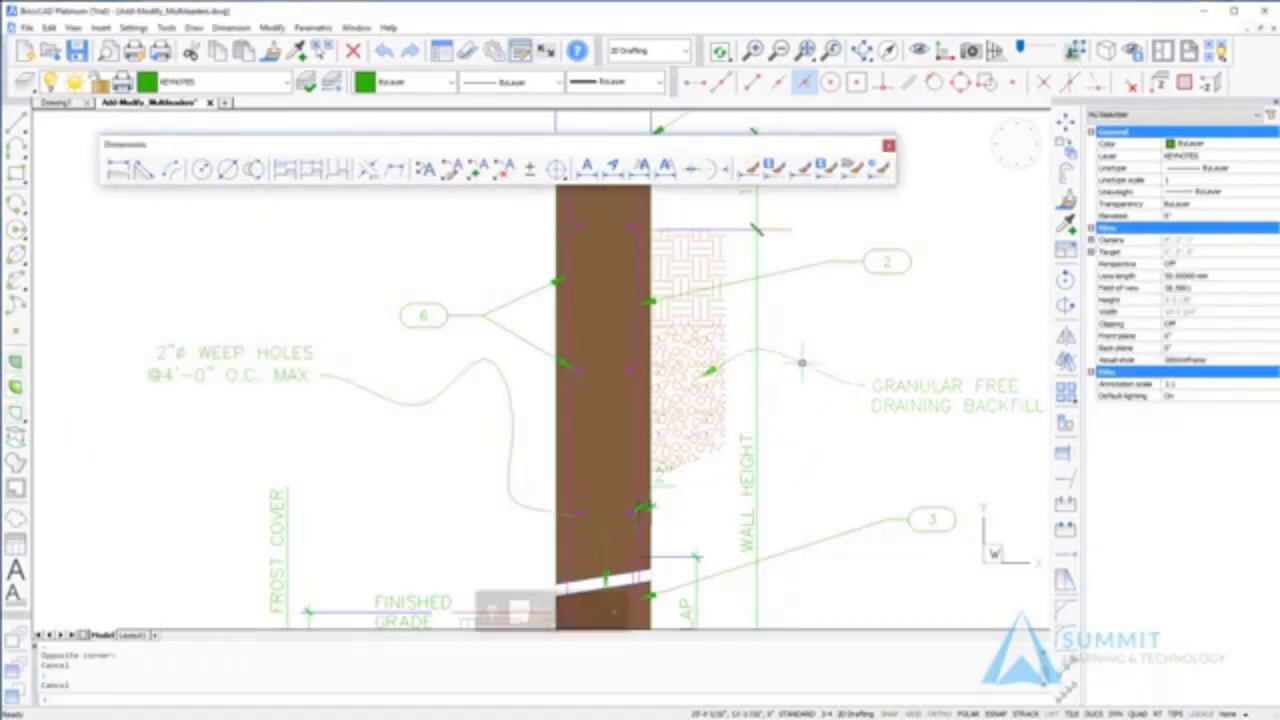
Change the leader arrow of the GRANULAR FREE DRAINING BACKFILL multileader to Dot and clear the selection.
{"action": "left_click", "coordinate": [801, 366]}
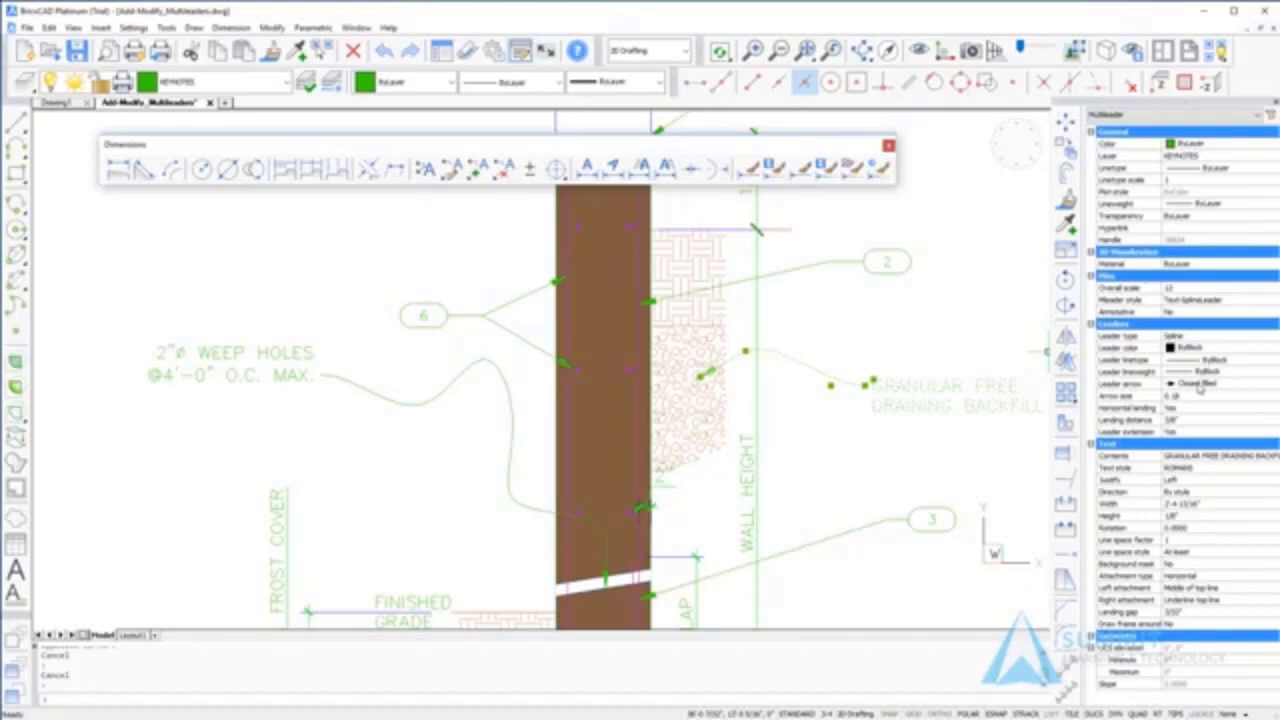
{"action": "left_click", "coordinate": [1200, 389]}
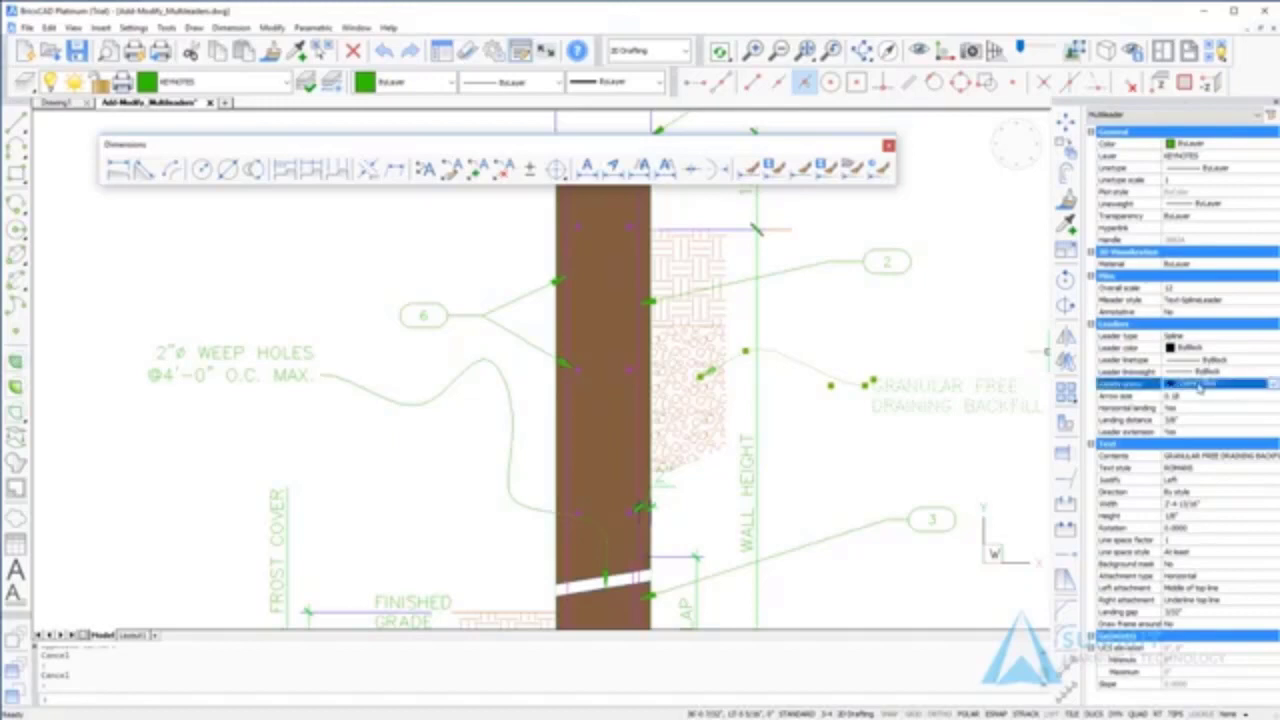
{"action": "left_click", "coordinate": [1200, 389]}
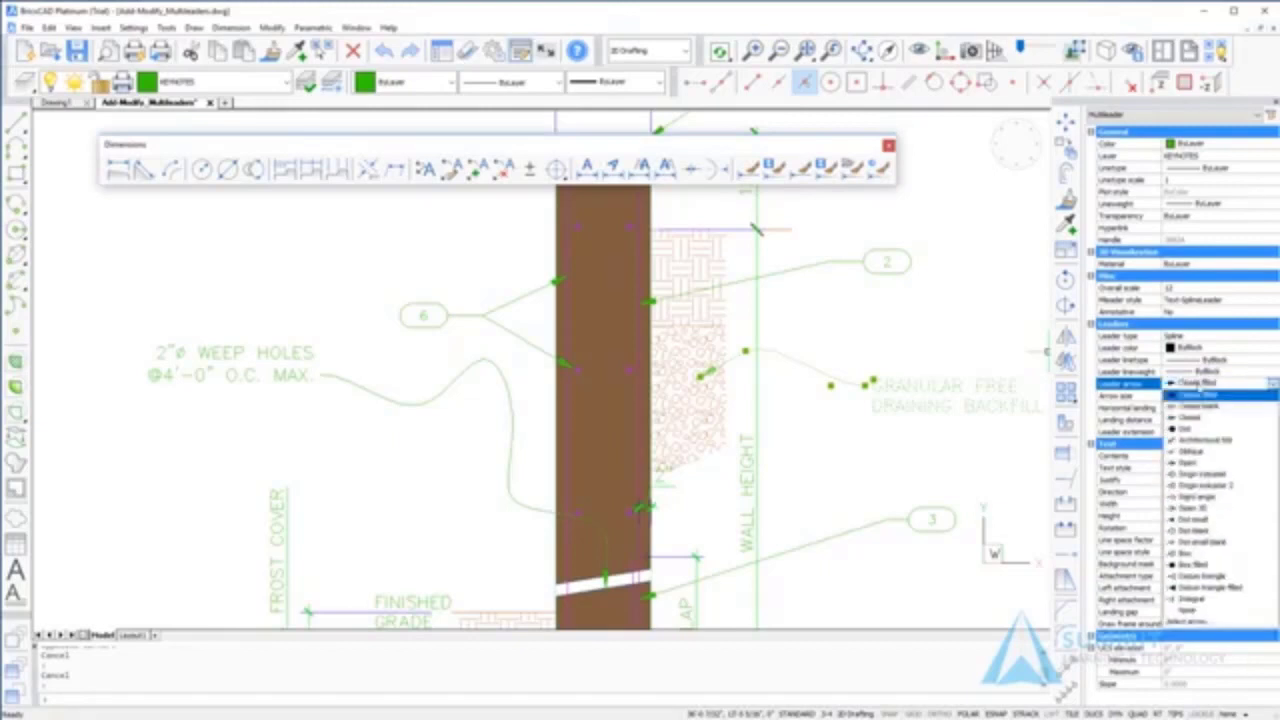
{"action": "left_click", "coordinate": [1193, 430]}
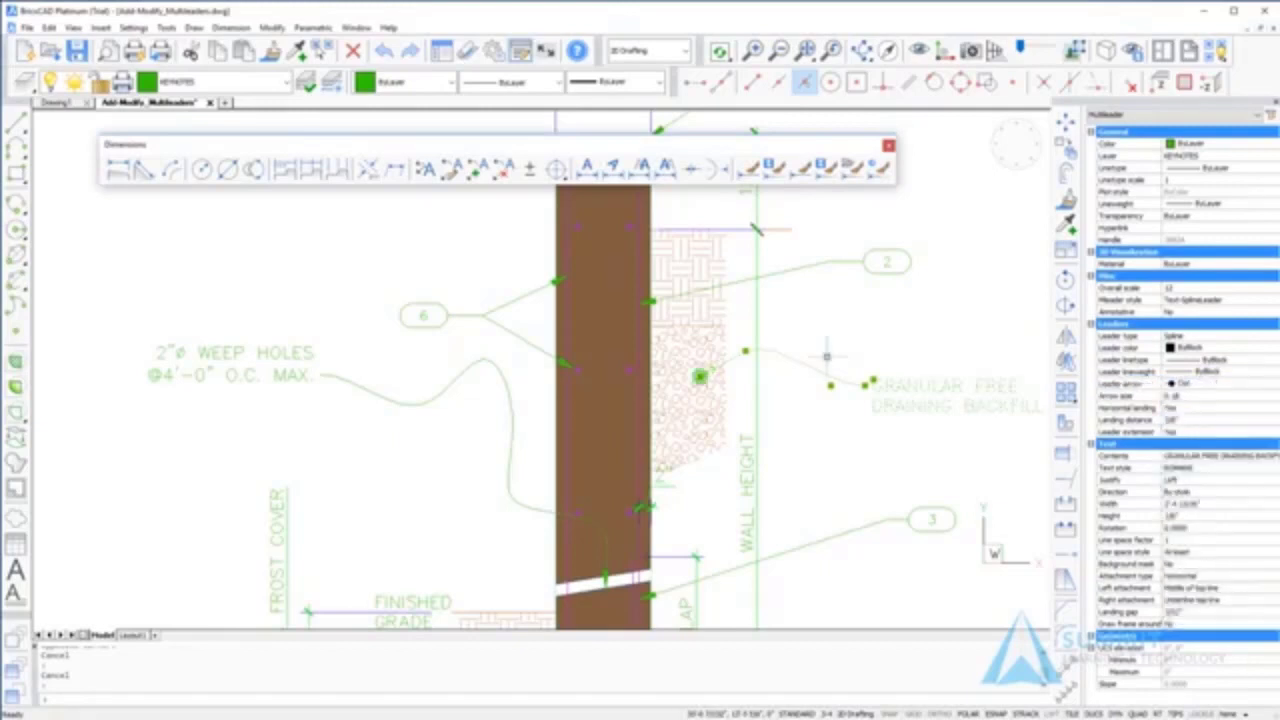
{"action": "key", "text": "Escape"}
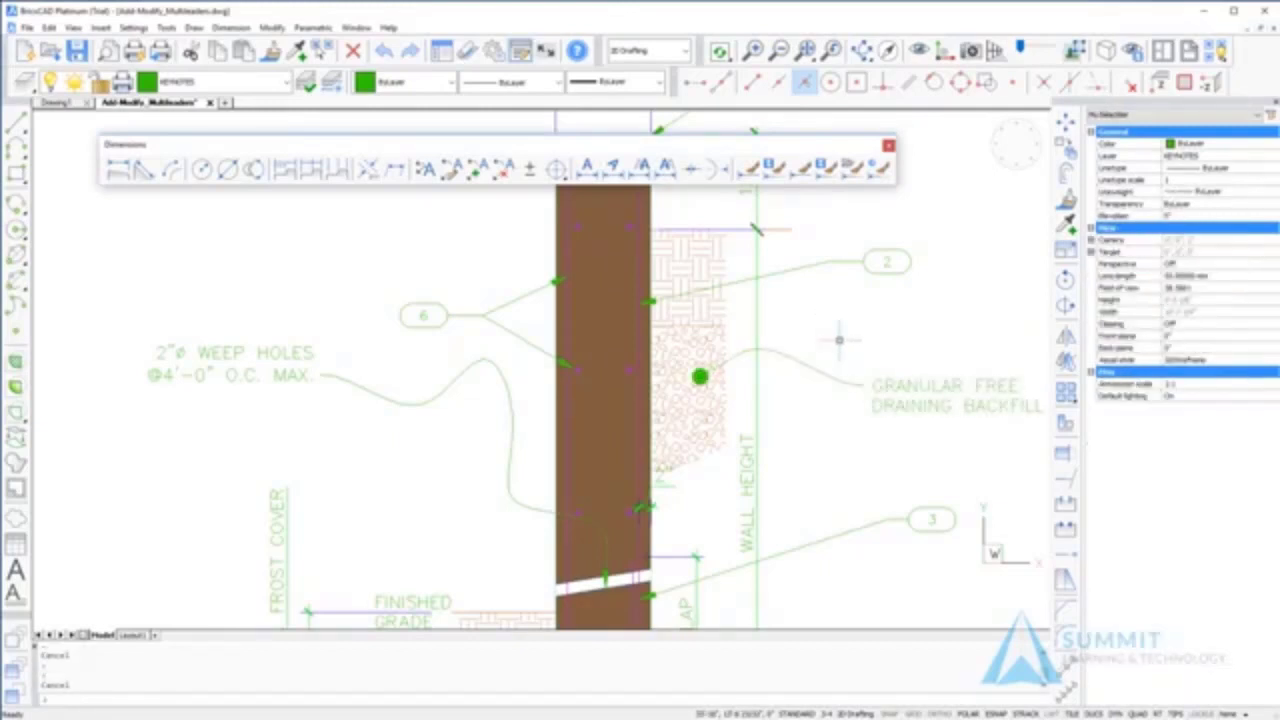